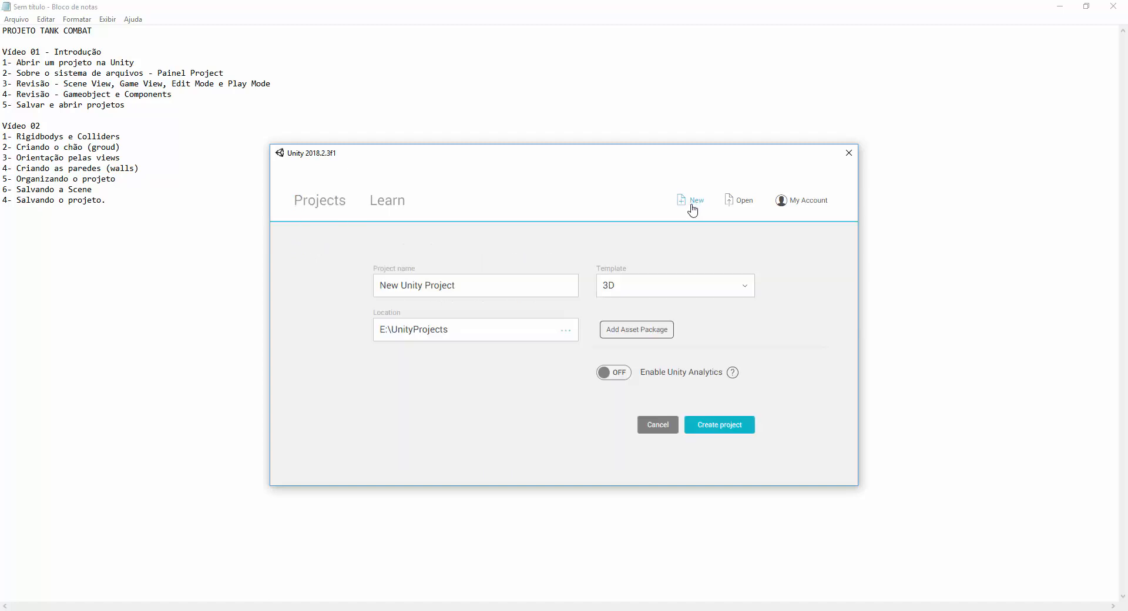
Step: Create a new project named TankCombat from the 3D template in E:\UnityProjects
{"action": "left_click_drag", "start_coordinate": [466, 284], "coordinate": [335, 277]}
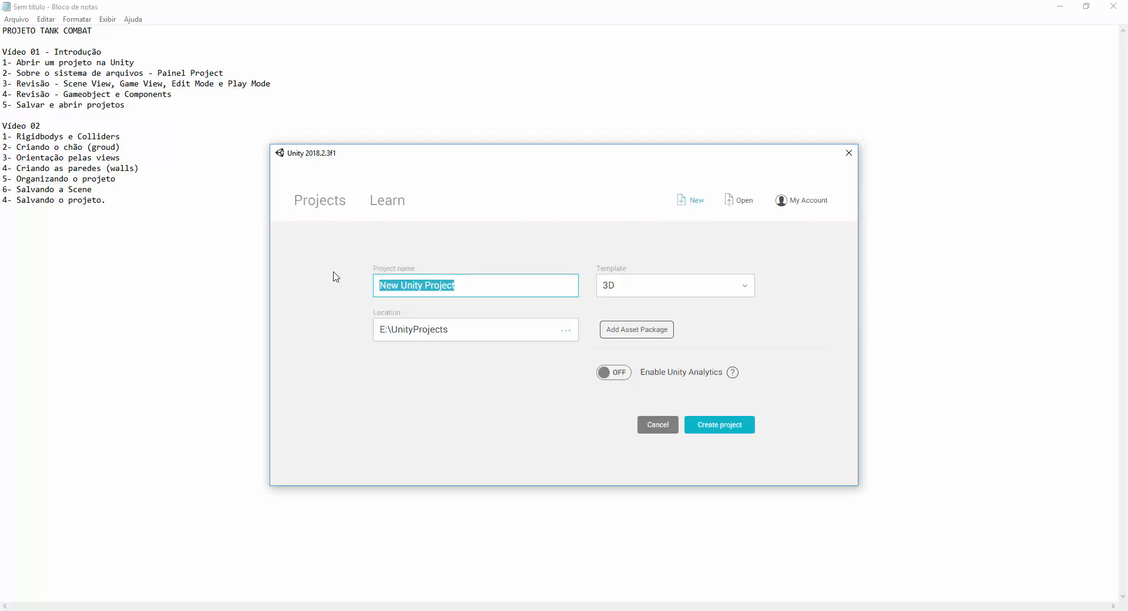
{"action": "type", "text": "TankCom"}
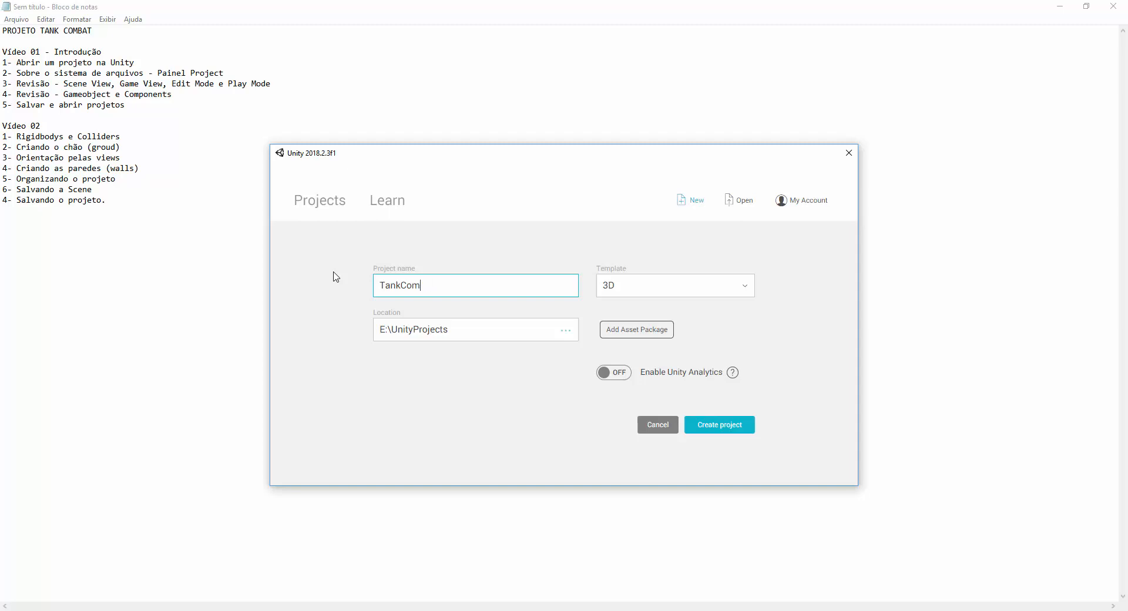
{"action": "type", "text": "abtat"}
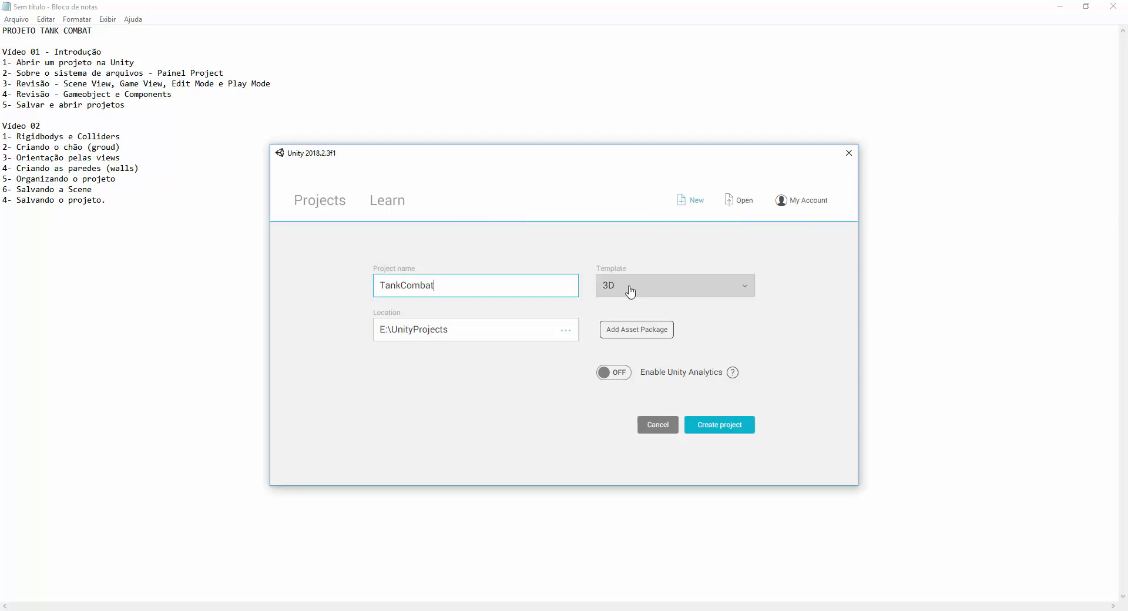
{"action": "left_click", "coordinate": [629, 289]}
{"action": "left_click", "coordinate": [630, 289]}
{"action": "left_click", "coordinate": [626, 293]}
{"action": "left_click", "coordinate": [614, 299]}
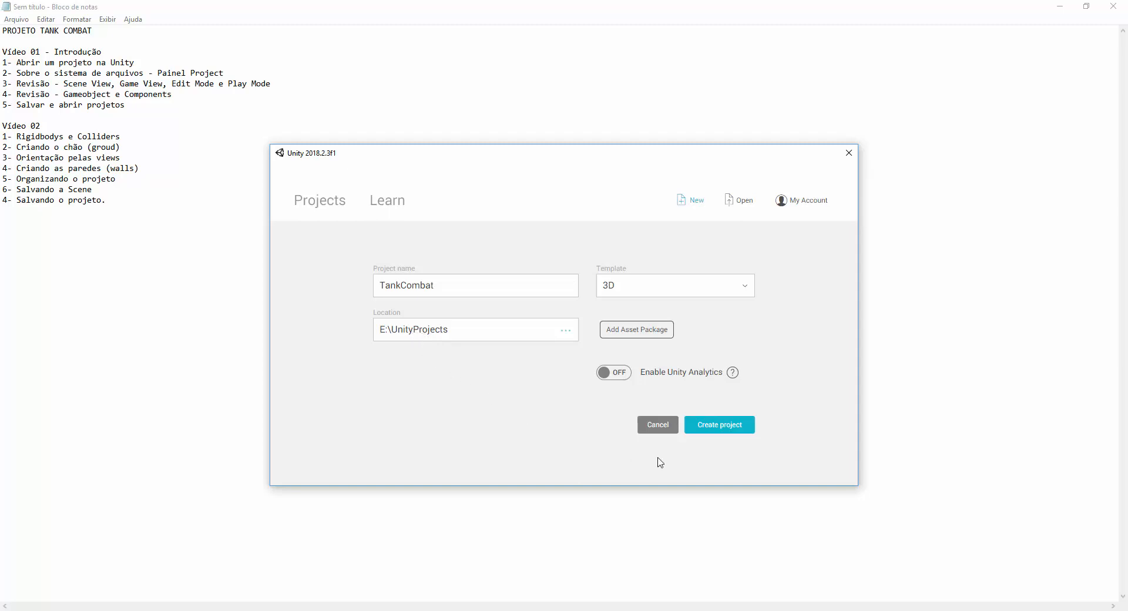
{"action": "left_click", "coordinate": [721, 429]}
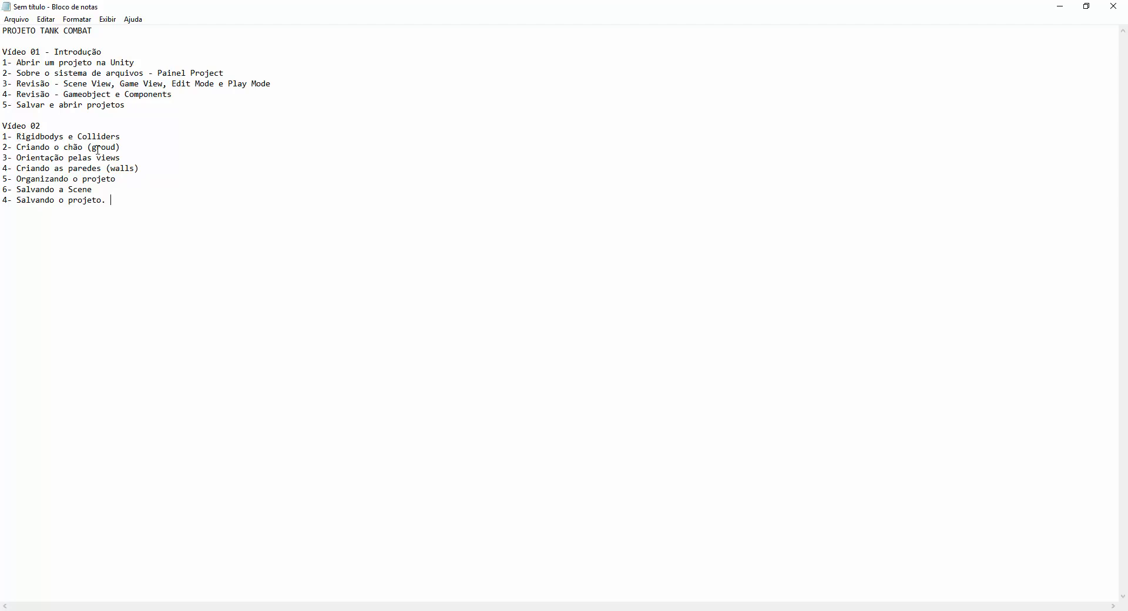
Step: Switch to the Unity editor and move the Directional Light to about X 0.85, Y 5.03, Z -1.48, leaving nothing selected
{"action": "key", "text": "alt+Tab"}
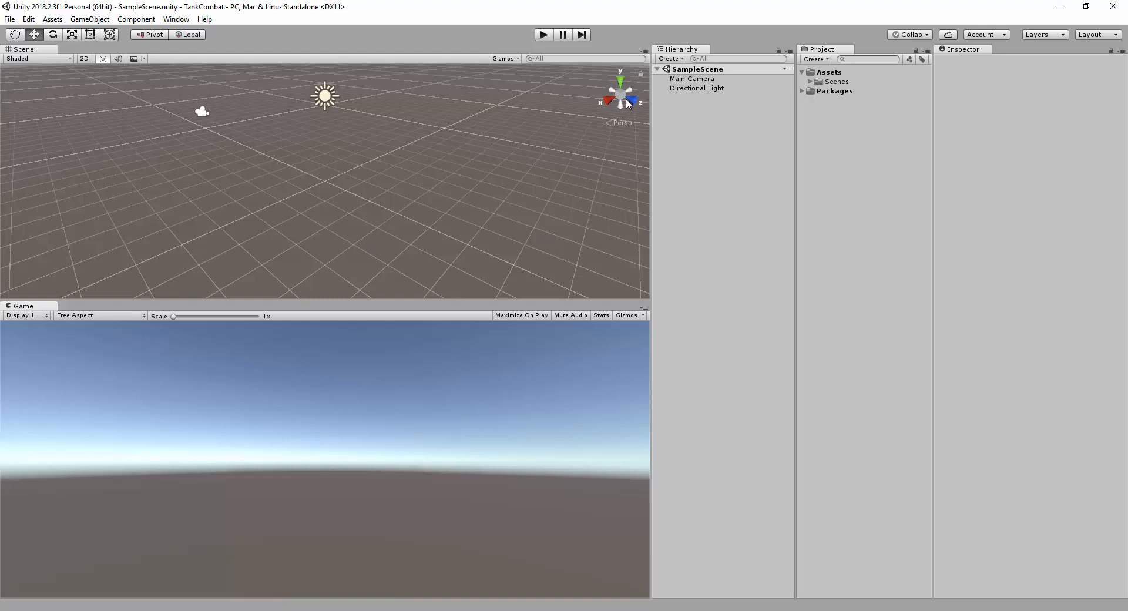
{"action": "left_click", "coordinate": [687, 79]}
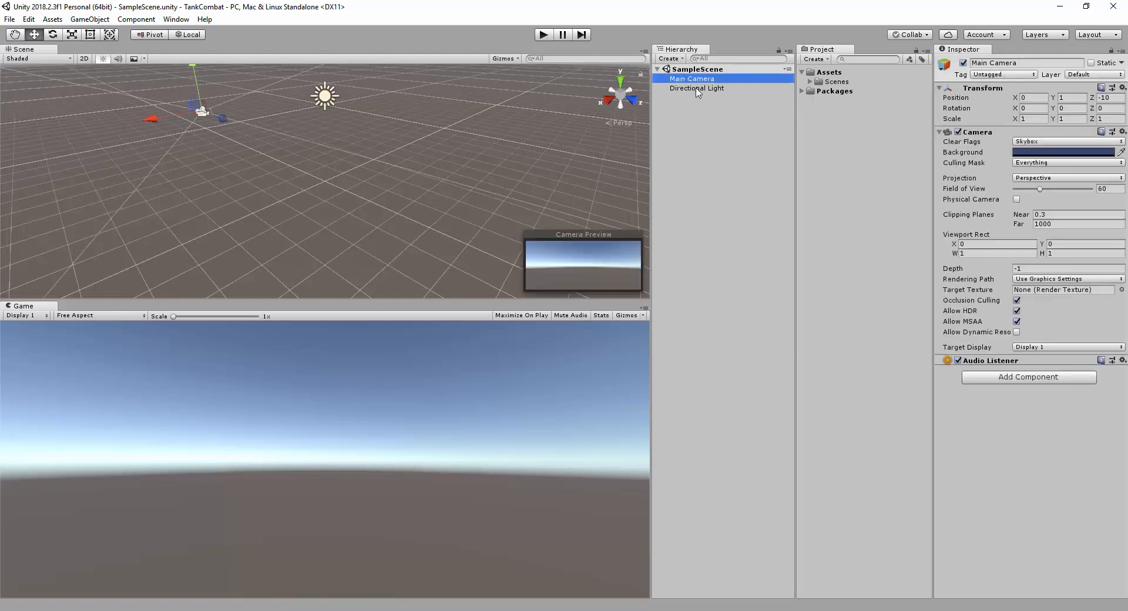
{"action": "left_click", "coordinate": [697, 88]}
{"action": "left_click_drag", "start_coordinate": [353, 136], "coordinate": [292, 76]}
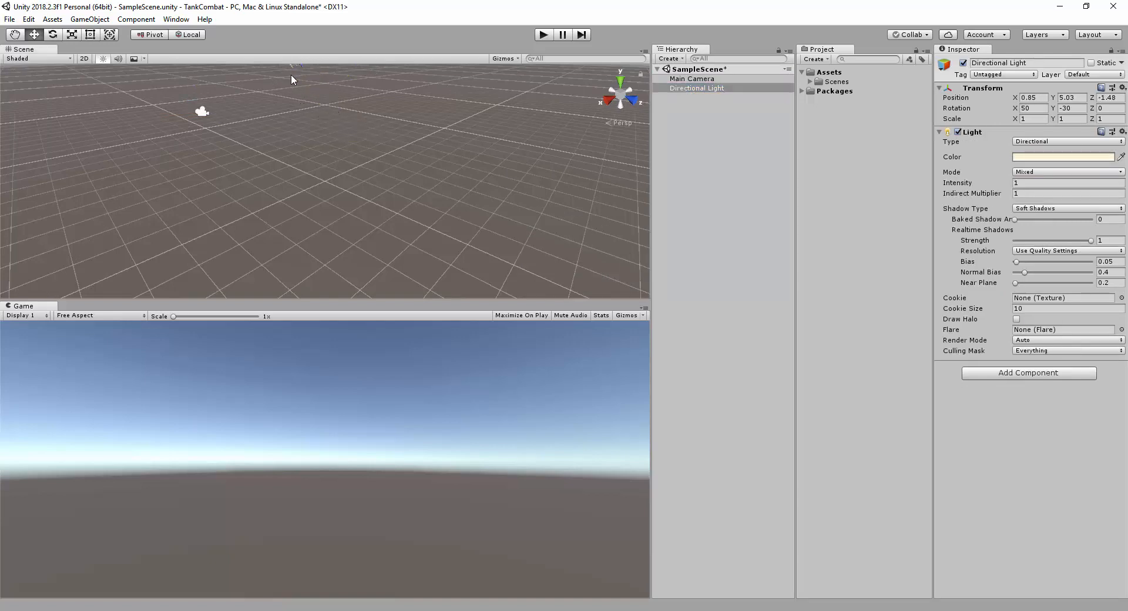
{"action": "left_click", "coordinate": [680, 154]}
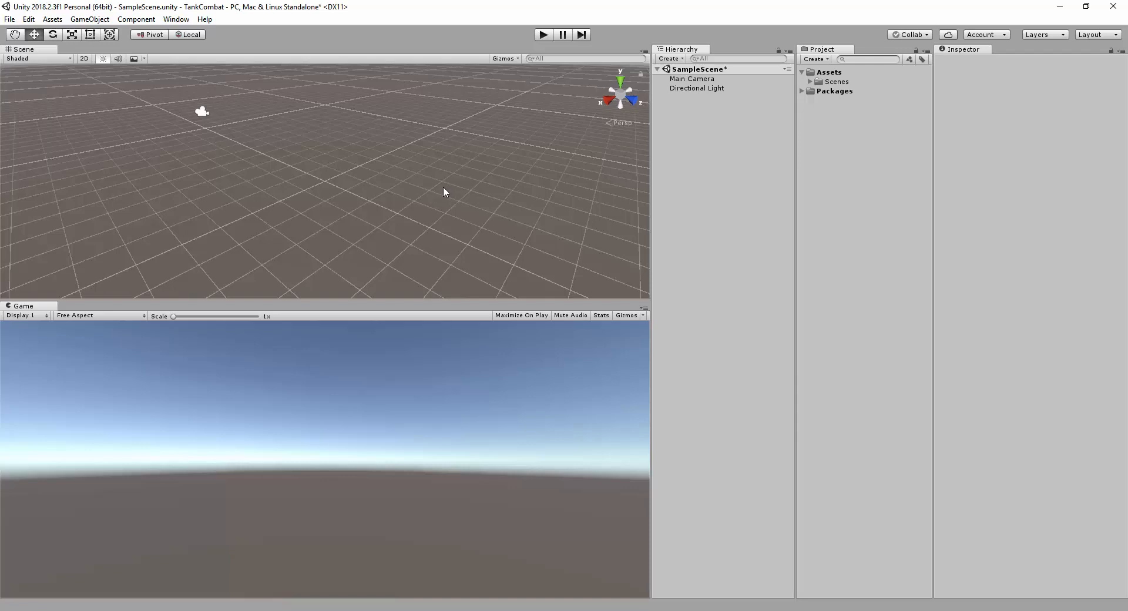
Step: Review the "Rigidbodys e Colliders" topic under Vídeo 02 in the Notepad outline and return to Unity
{"action": "key", "text": "alt+Tab"}
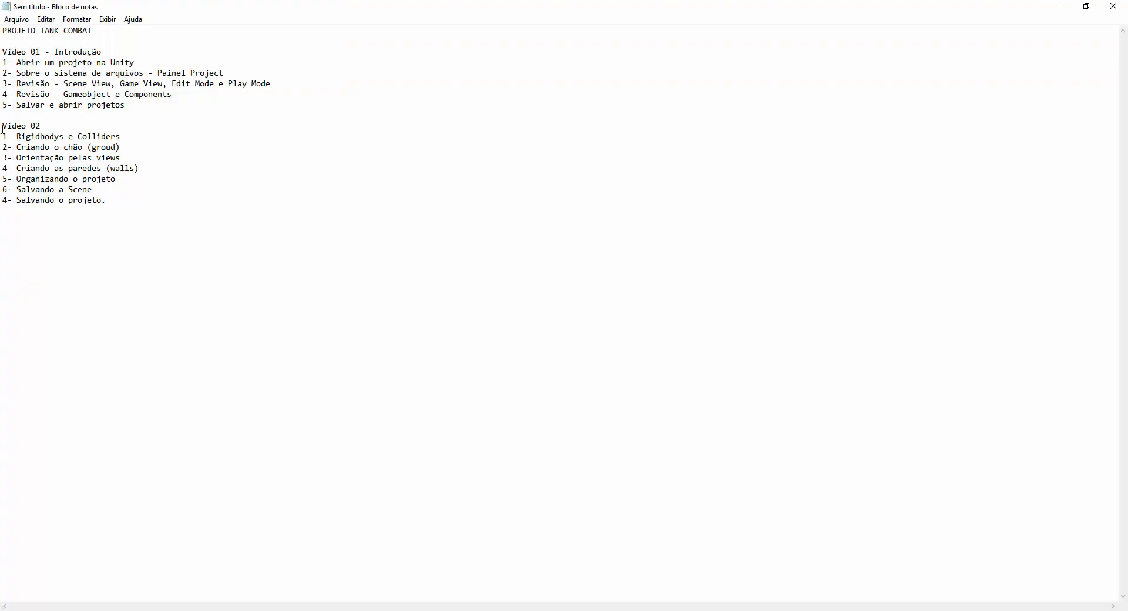
{"action": "left_click_drag", "start_coordinate": [18, 137], "coordinate": [123, 139]}
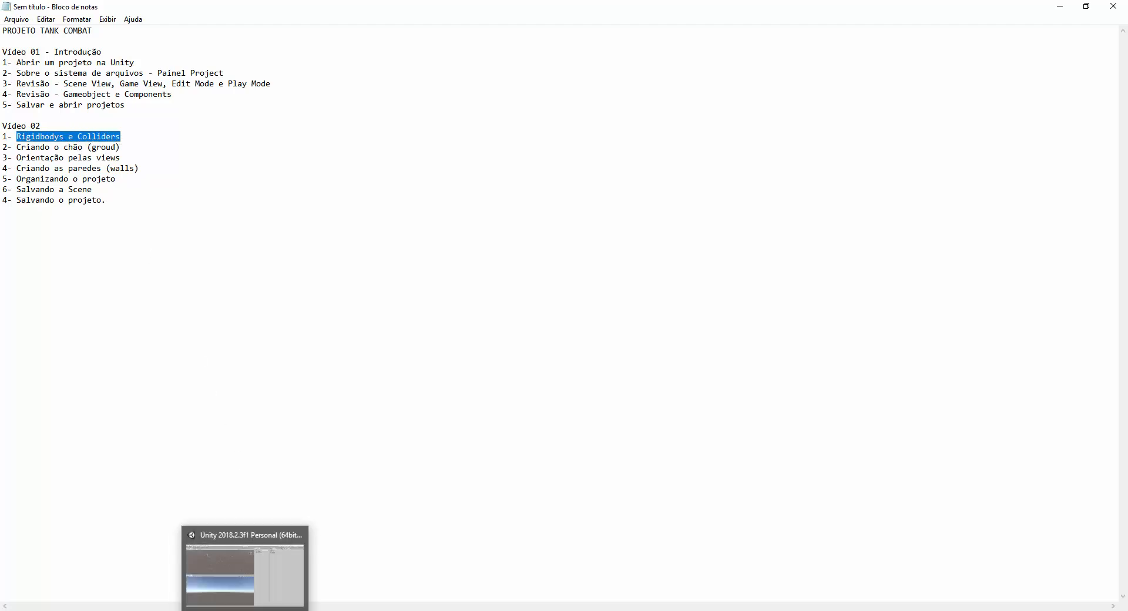
{"action": "left_click", "coordinate": [245, 609]}
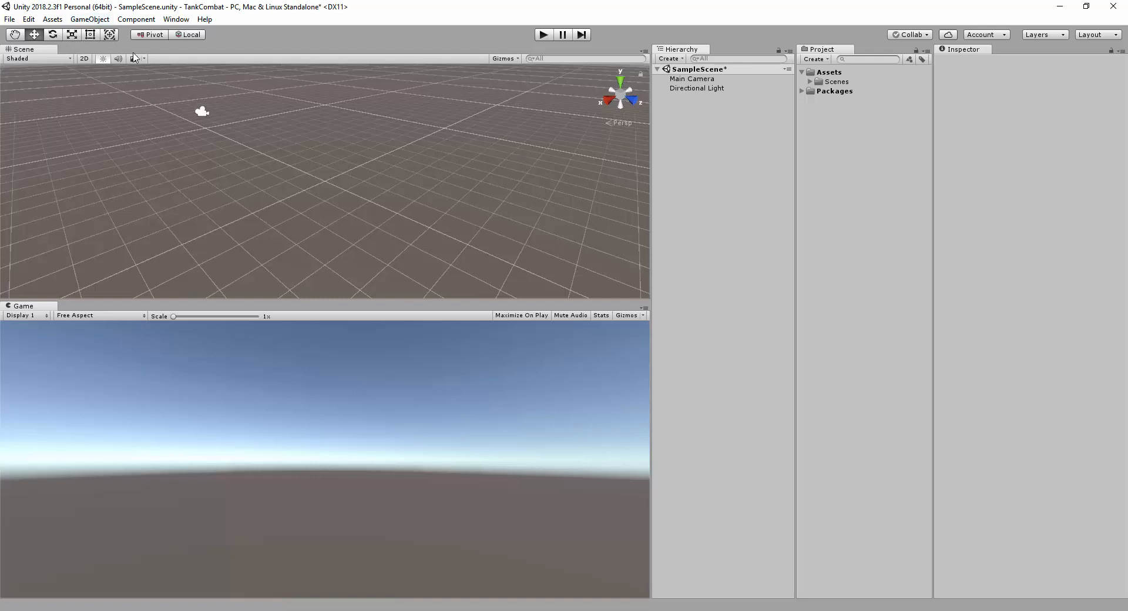
Step: Add a 3D Plane to SampleScene as the ground
{"action": "left_click", "coordinate": [88, 20]}
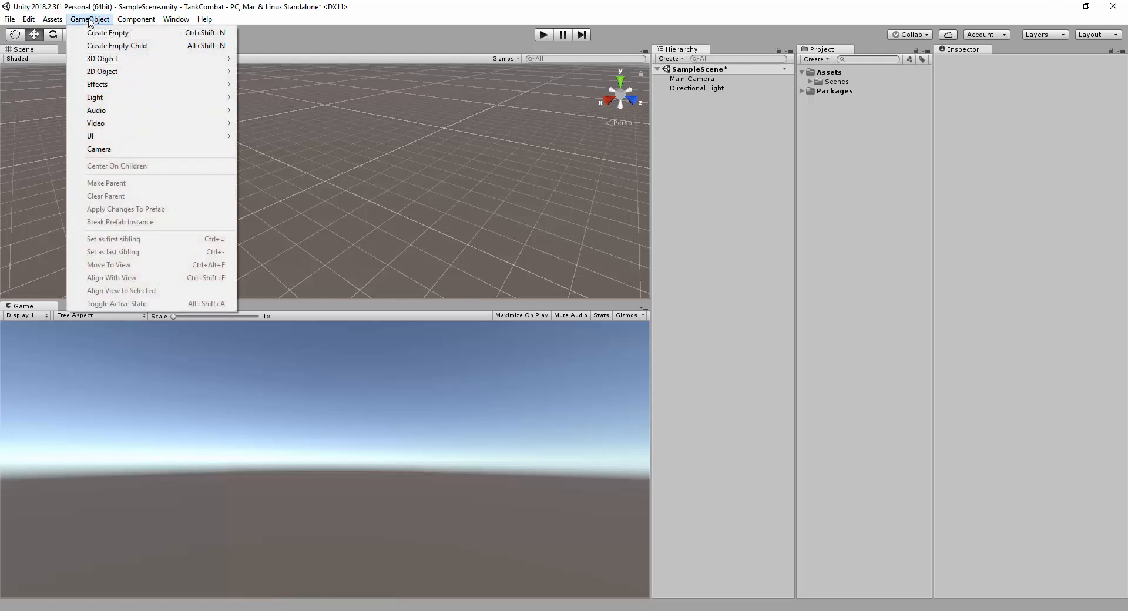
{"action": "mouse_move", "coordinate": [110, 61]}
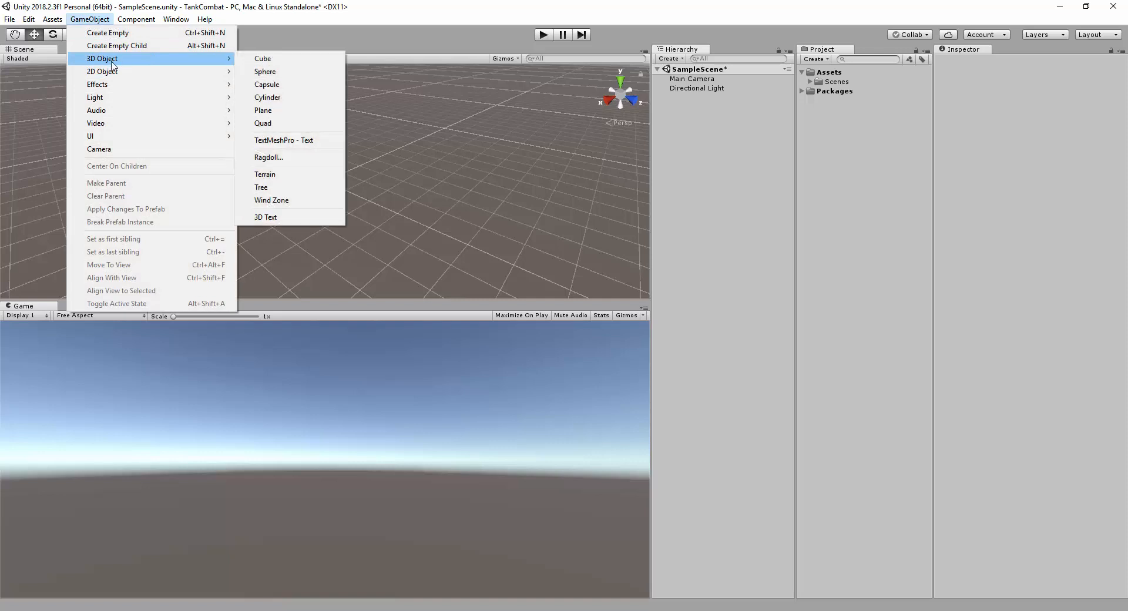
{"action": "left_click", "coordinate": [273, 111]}
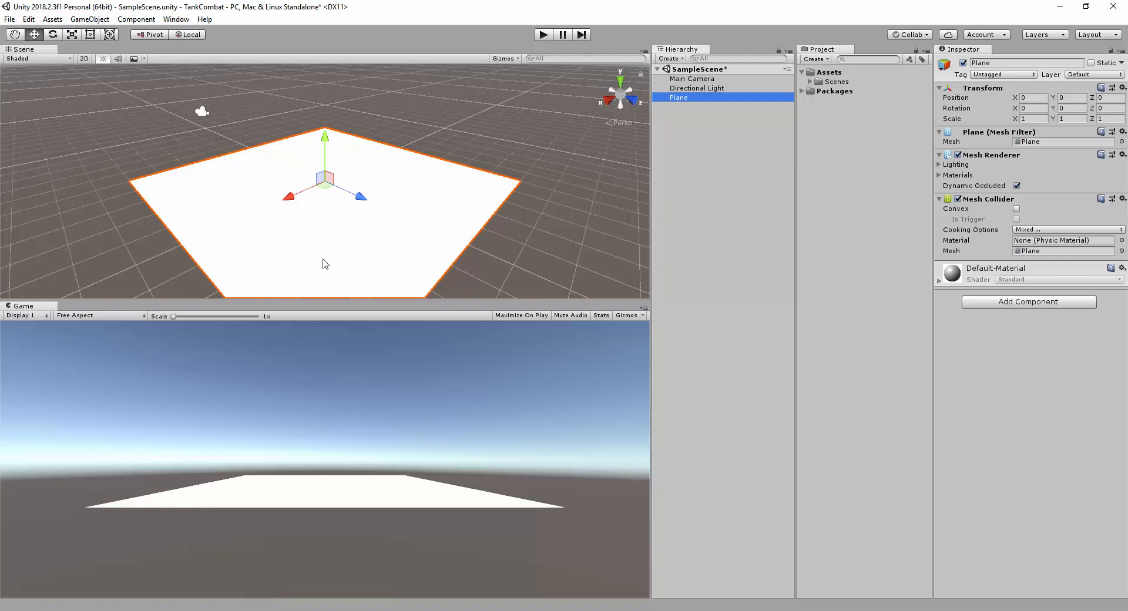
{"action": "left_click", "coordinate": [85, 20]}
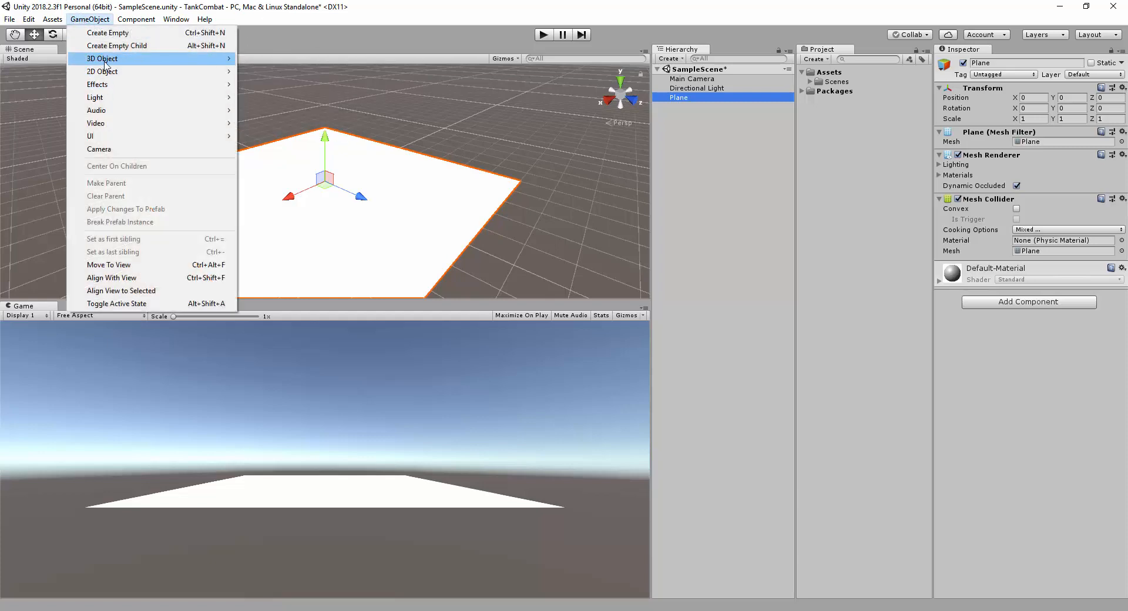
{"action": "left_click", "coordinate": [582, 2]}
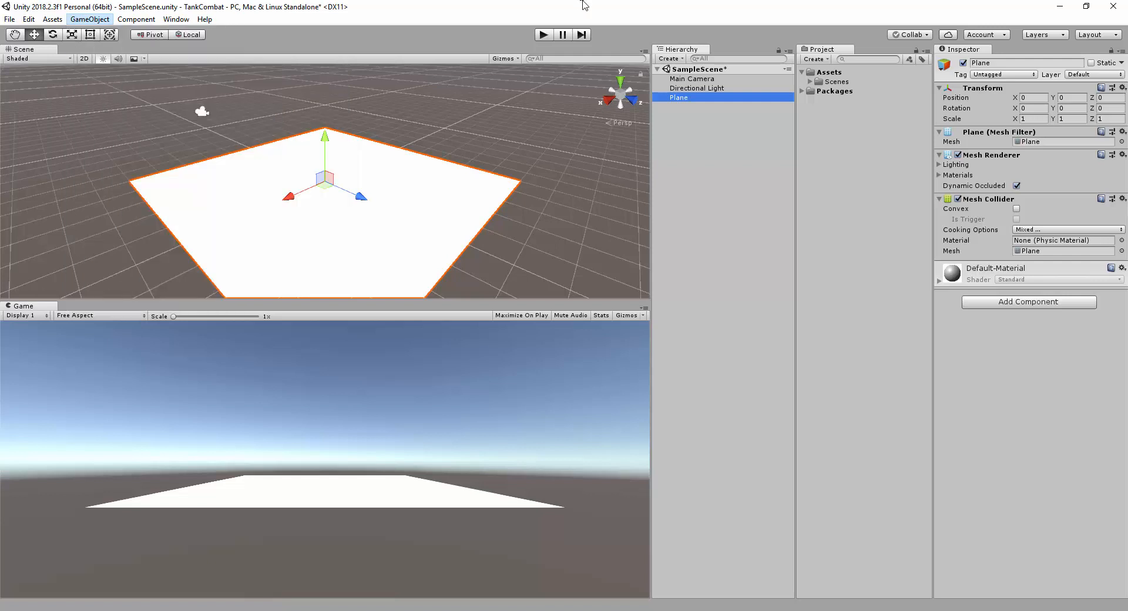
{"action": "left_click", "coordinate": [684, 60]}
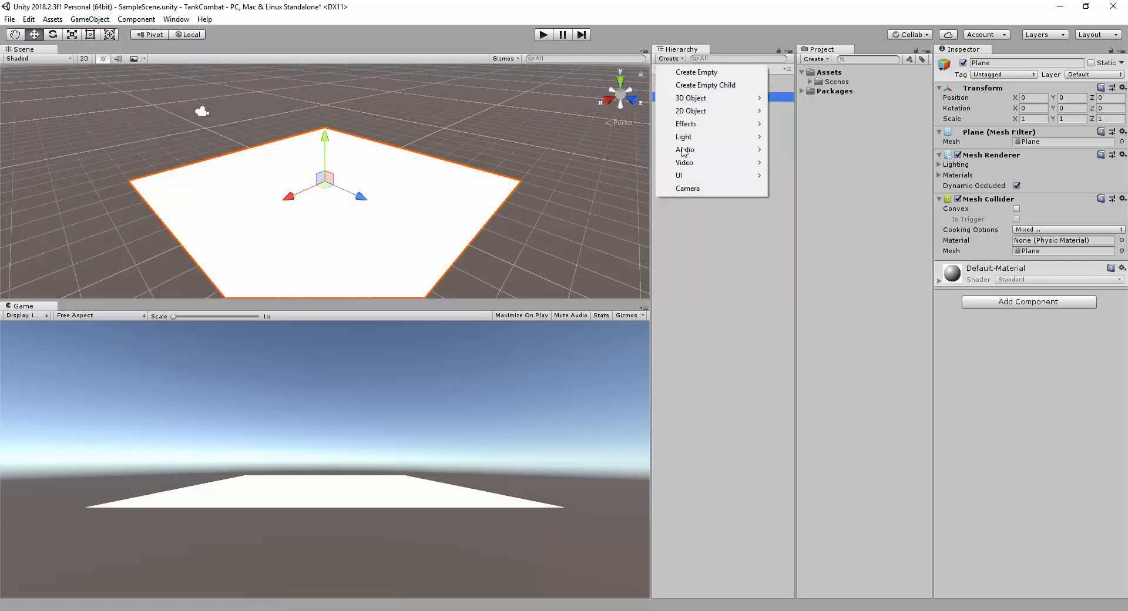
{"action": "left_click", "coordinate": [88, 20]}
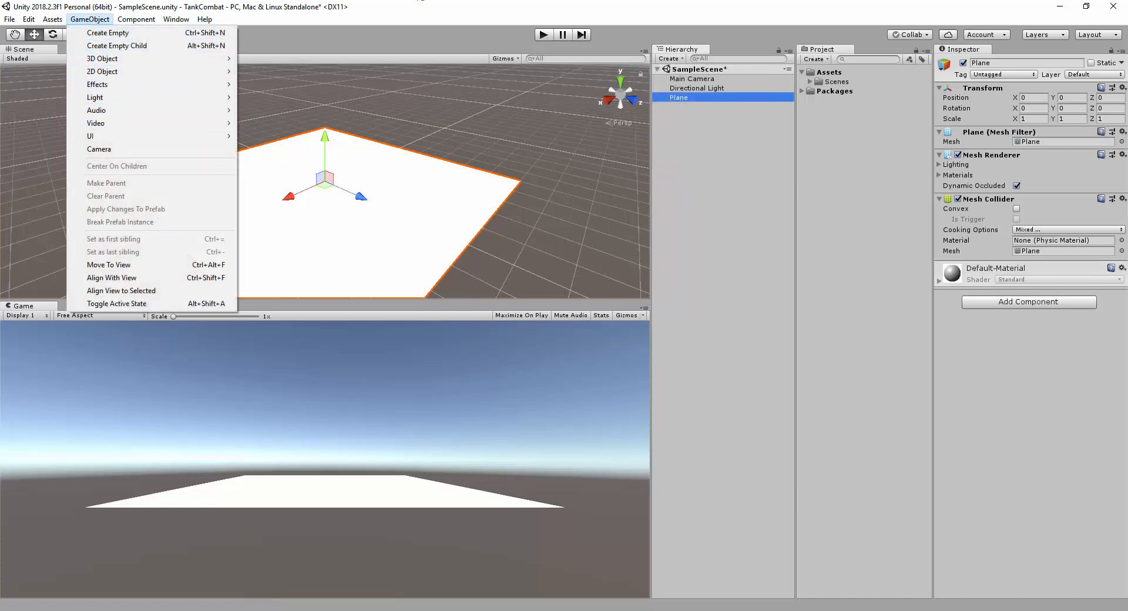
Step: Add a 3D Sphere to the scene and raise it above the plane to about Y 2.87
{"action": "left_click", "coordinate": [670, 59]}
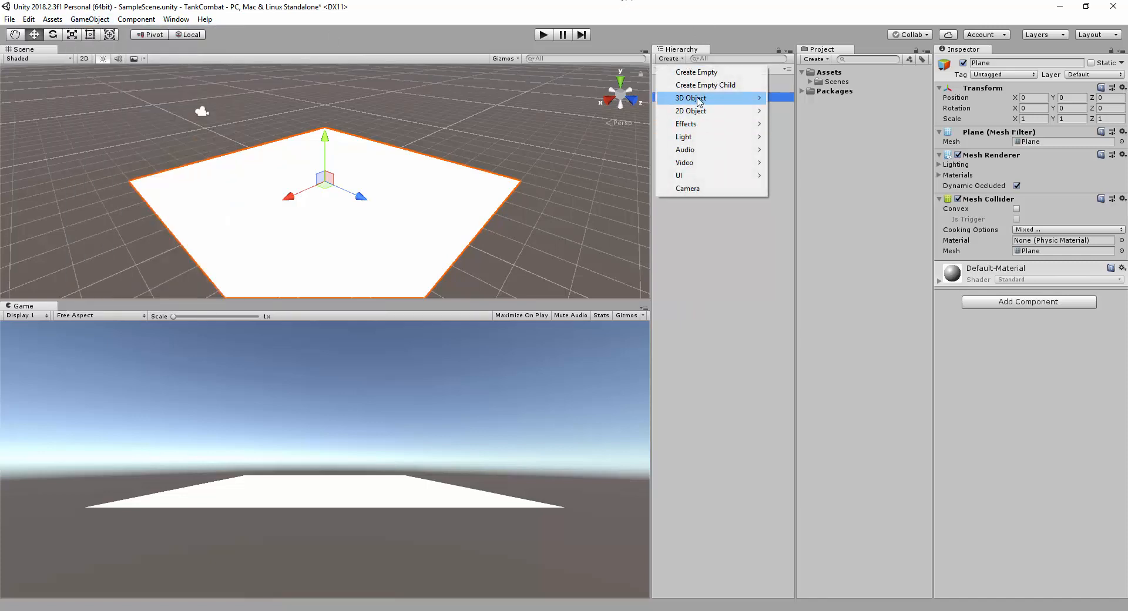
{"action": "mouse_move", "coordinate": [699, 101]}
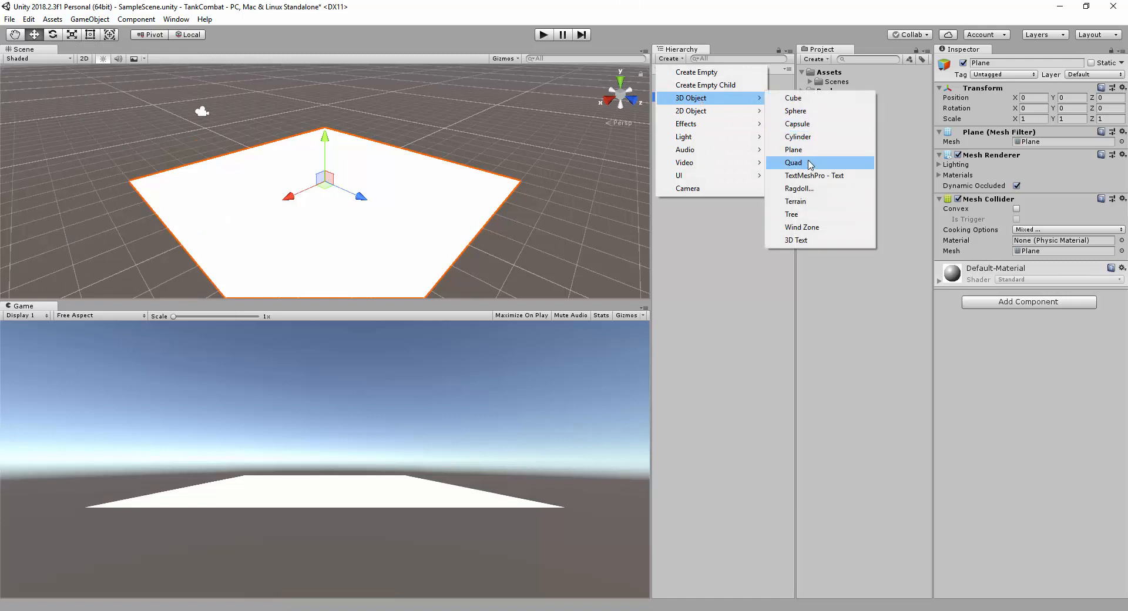
{"action": "left_click", "coordinate": [797, 111]}
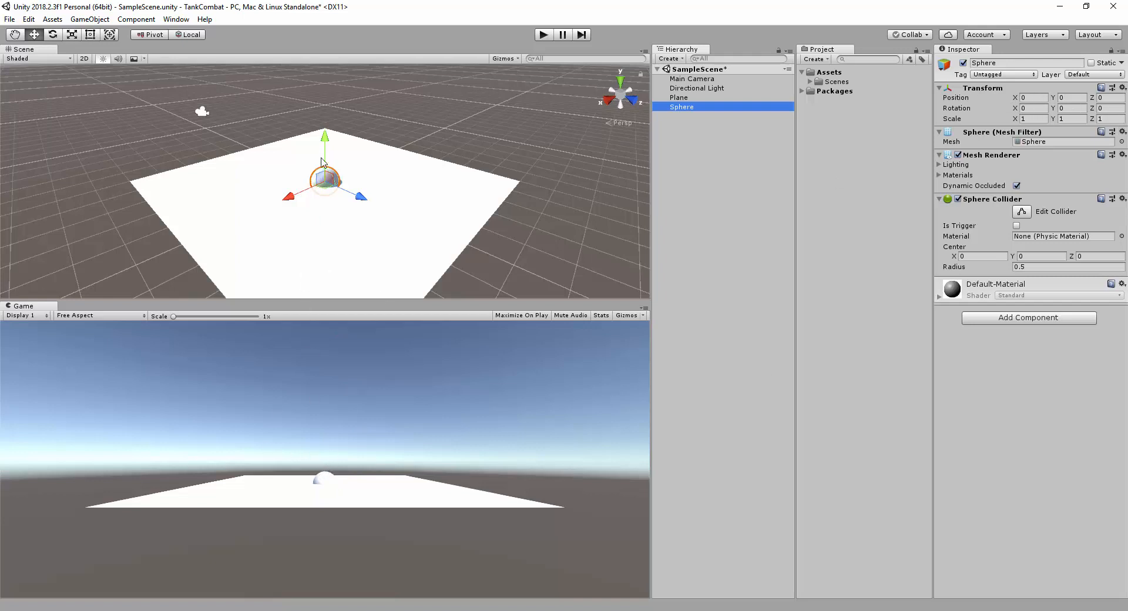
{"action": "left_click", "coordinate": [33, 35]}
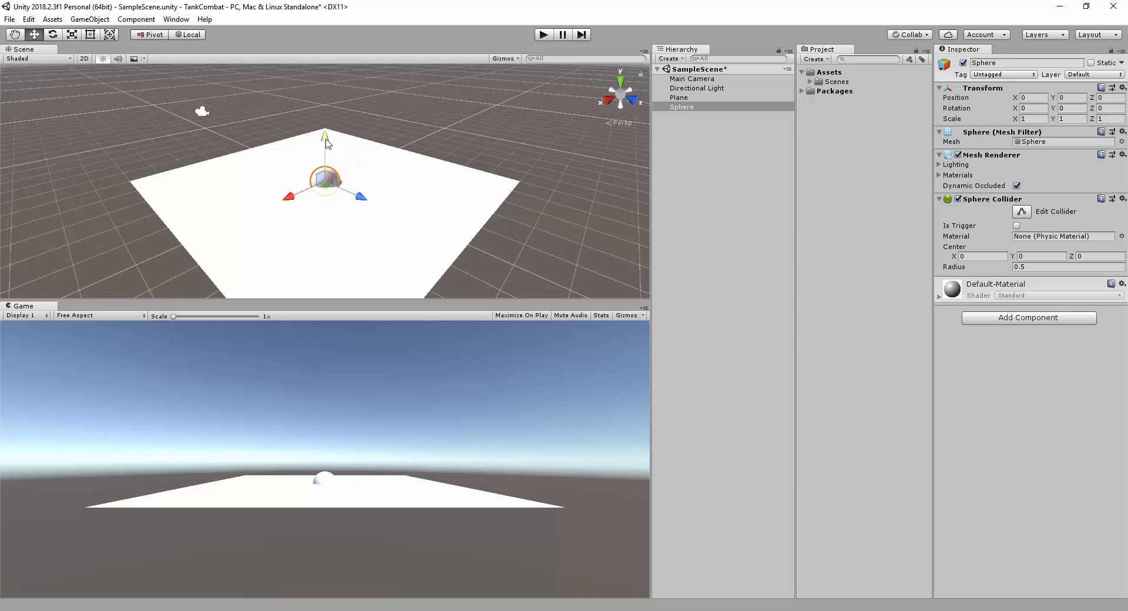
{"action": "left_click_drag", "start_coordinate": [328, 144], "coordinate": [329, 82]}
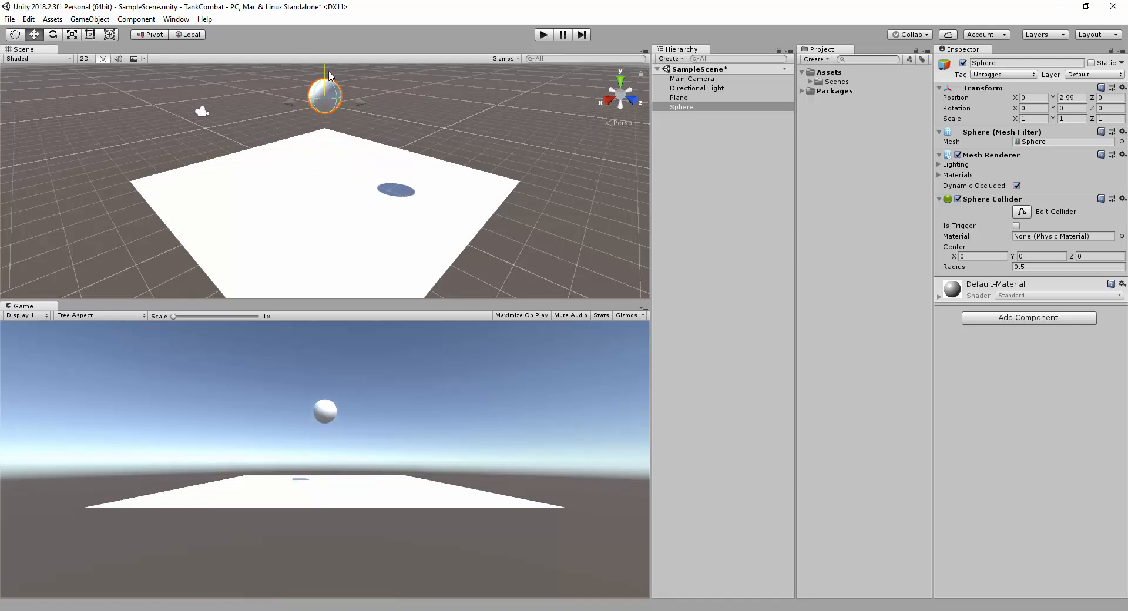
{"action": "left_click_drag", "start_coordinate": [329, 69], "coordinate": [329, 71]}
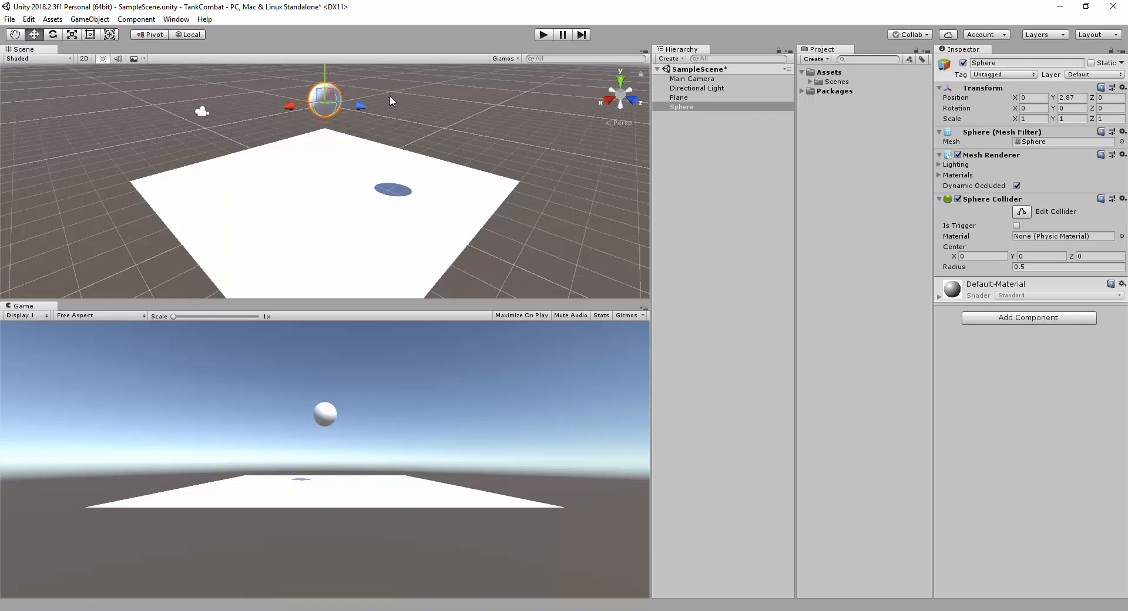
Step: Add a second 3D Sphere and move it beside the first, at about X 2.92, Y 2.87
{"action": "left_click", "coordinate": [676, 61]}
{"action": "mouse_move", "coordinate": [694, 98]}
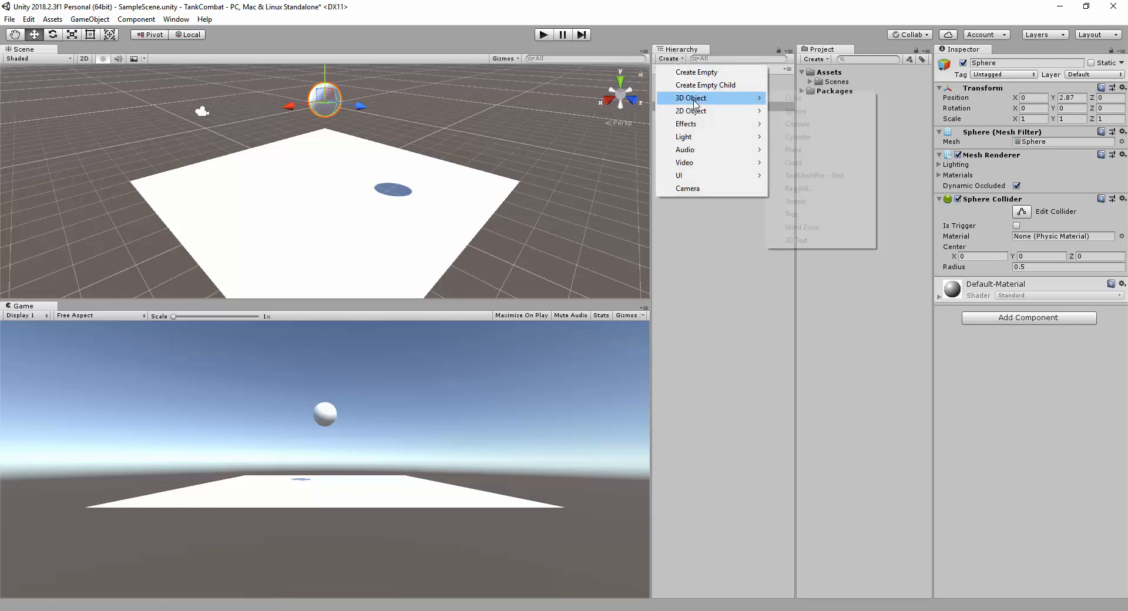
{"action": "left_click", "coordinate": [795, 111]}
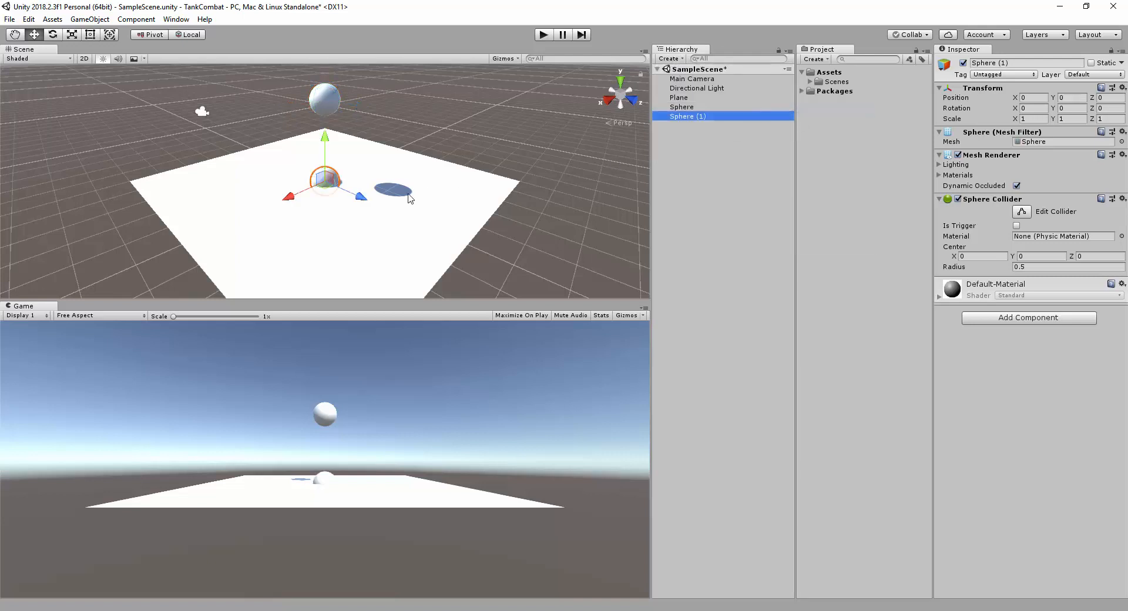
{"action": "left_click_drag", "start_coordinate": [325, 138], "coordinate": [323, 65]}
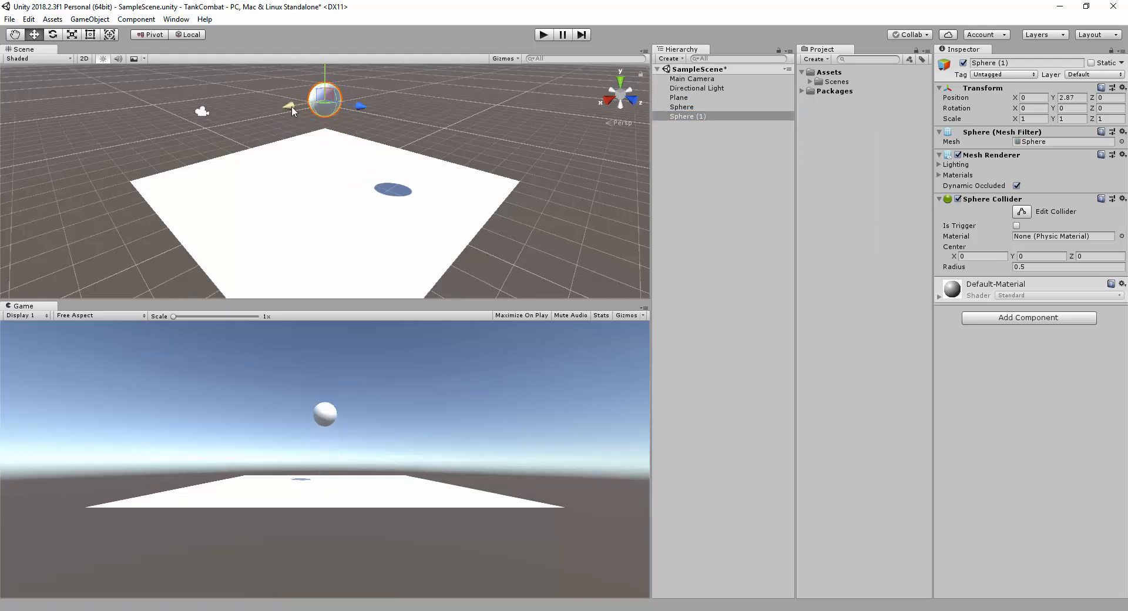
{"action": "left_click_drag", "start_coordinate": [290, 106], "coordinate": [235, 136]}
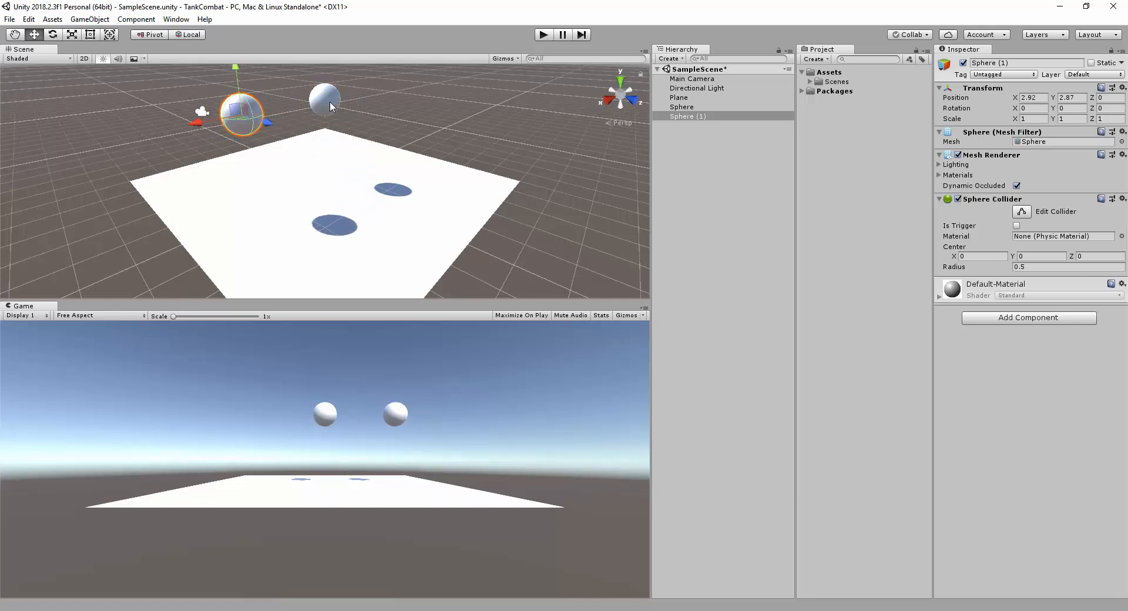
Step: Duplicate the second sphere and move the copy along X to the other side of the first, at about X -2.85
{"action": "left_click", "coordinate": [683, 118]}
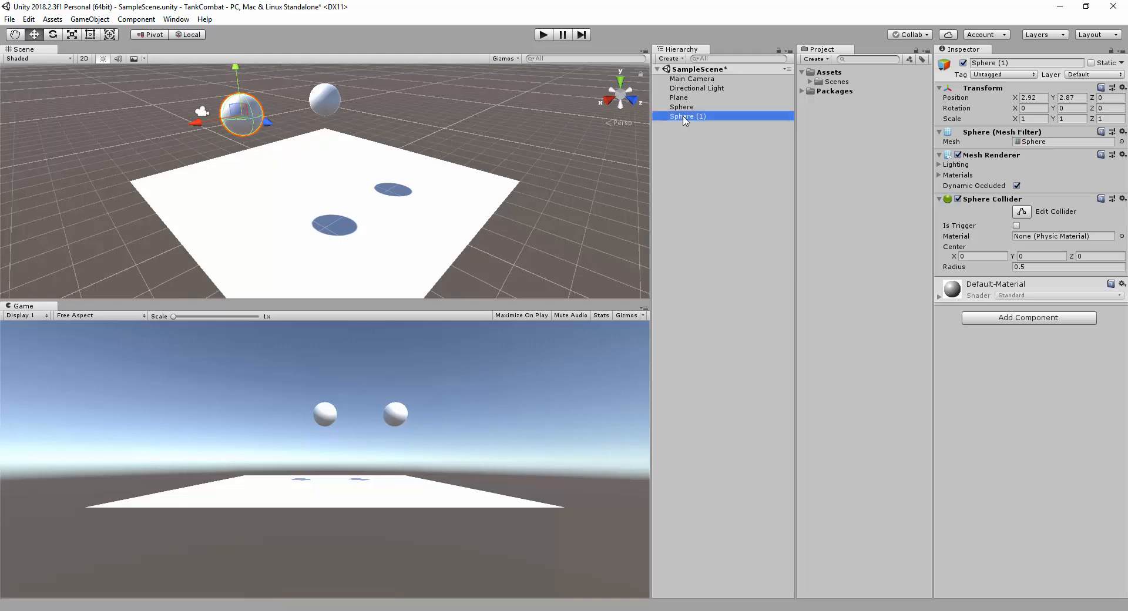
{"action": "left_click", "coordinate": [79, 18]}
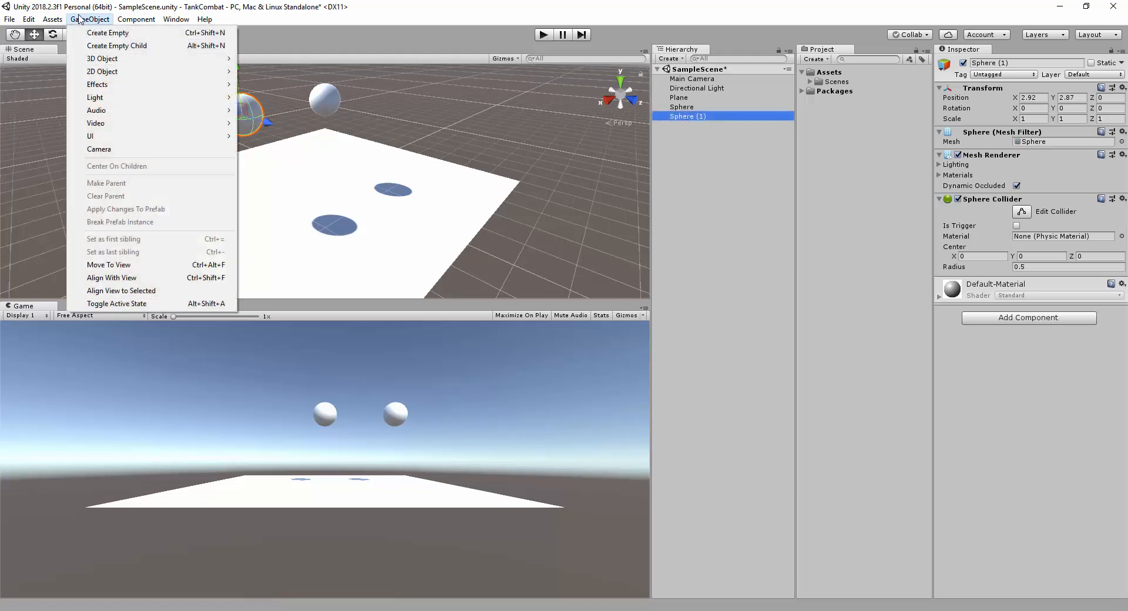
{"action": "mouse_move", "coordinate": [28, 19]}
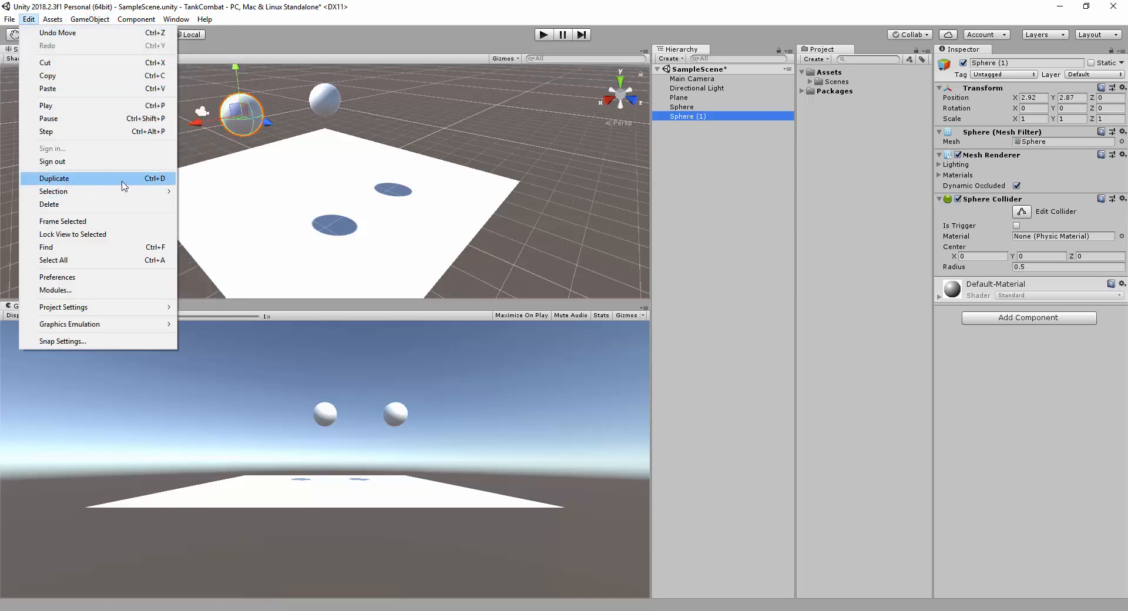
{"action": "left_click", "coordinate": [155, 183]}
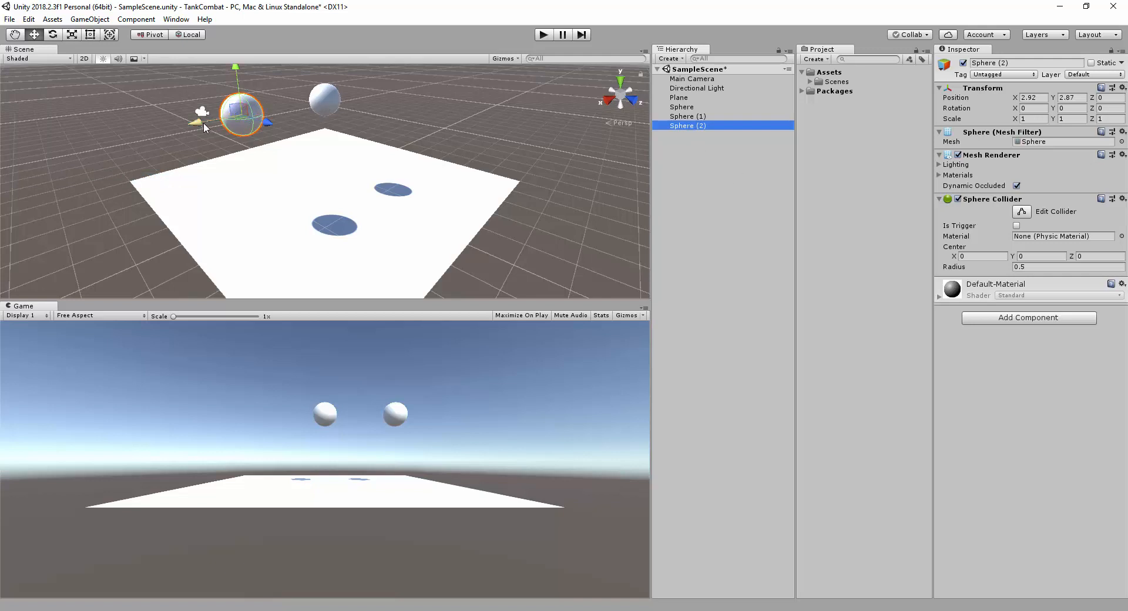
{"action": "left_click_drag", "start_coordinate": [197, 124], "coordinate": [387, 93]}
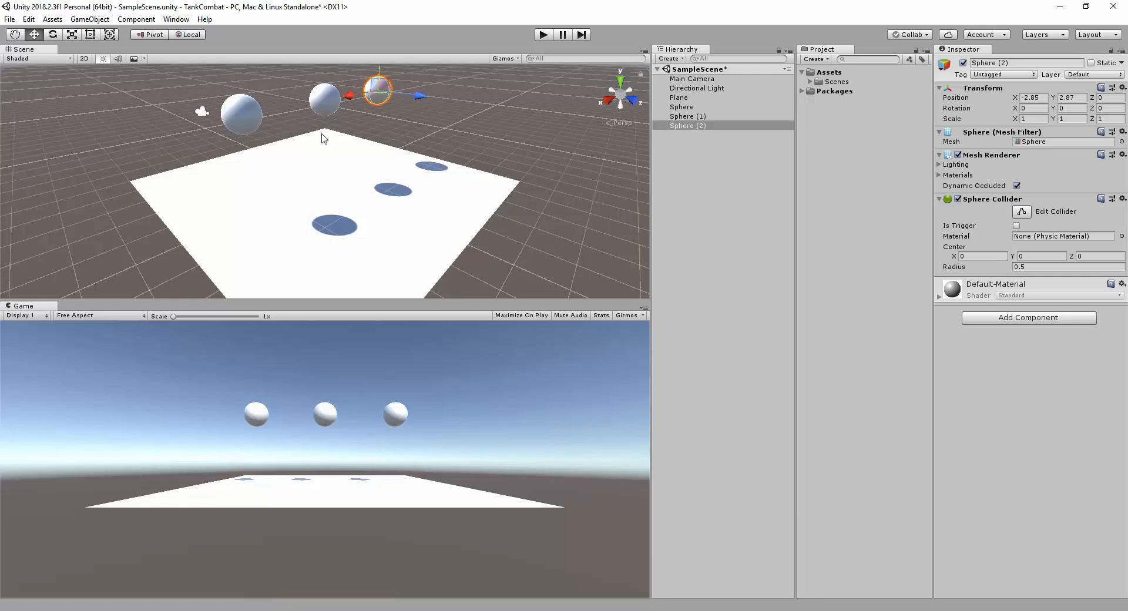
Step: Run the scene in Play mode to check how the three spheres behave without rigidbodies, and stop it
{"action": "left_click", "coordinate": [542, 35]}
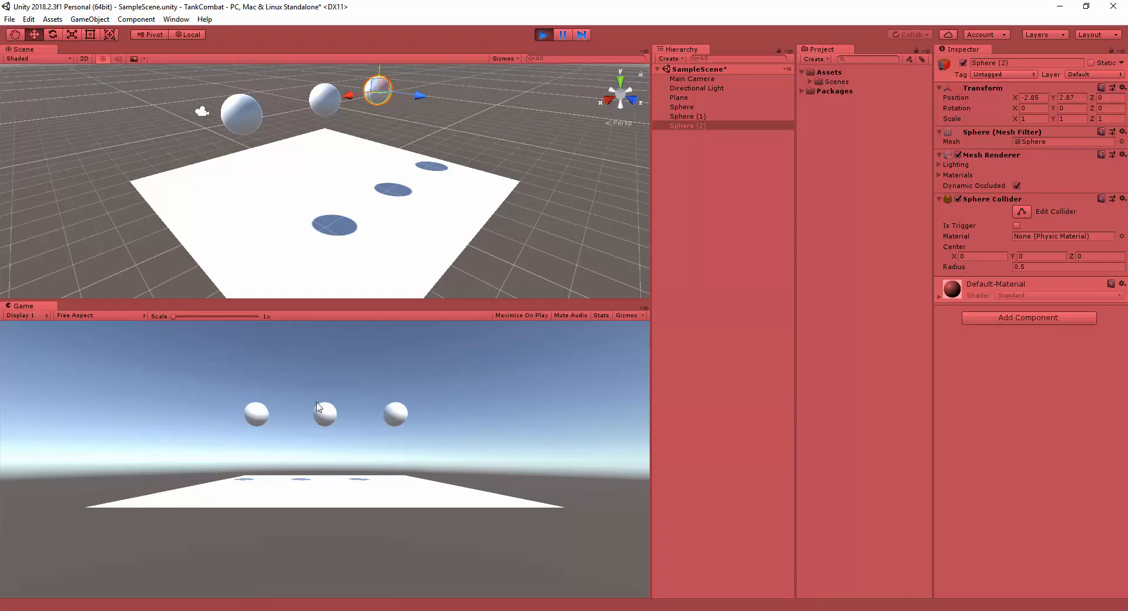
{"action": "left_click", "coordinate": [545, 34]}
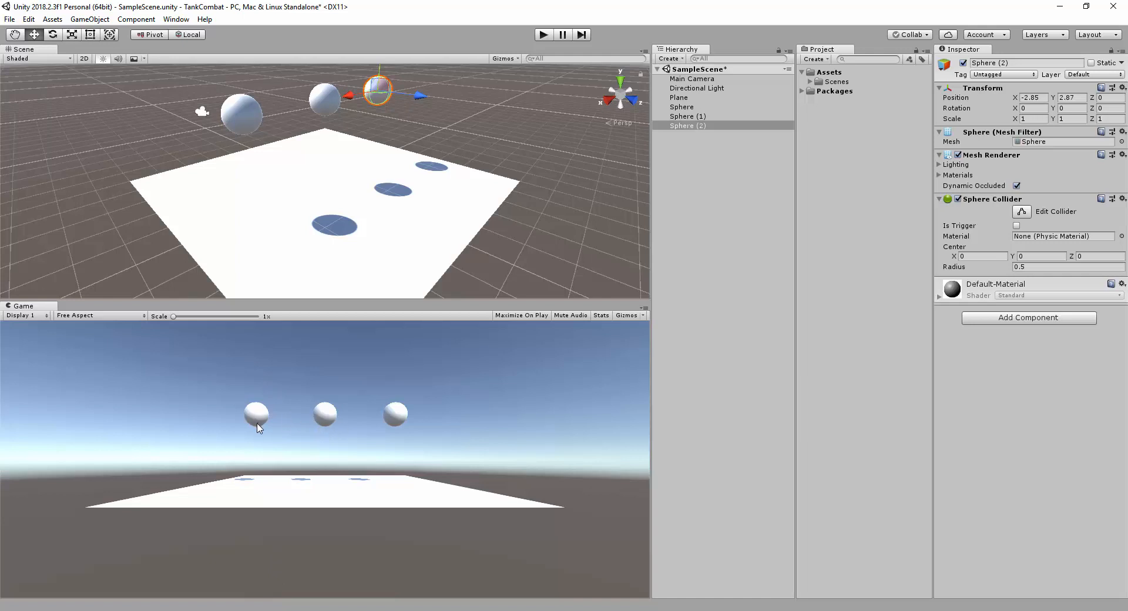
Step: Add a Rigidbody physics component to the middle sphere
{"action": "left_click", "coordinate": [674, 108]}
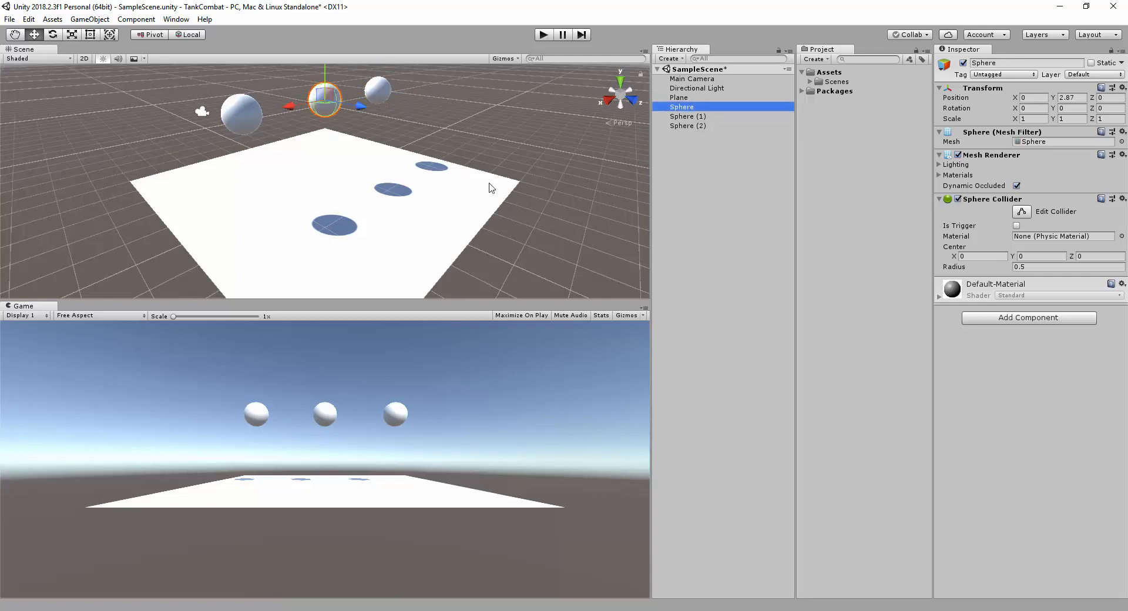
{"action": "left_click", "coordinate": [1030, 318]}
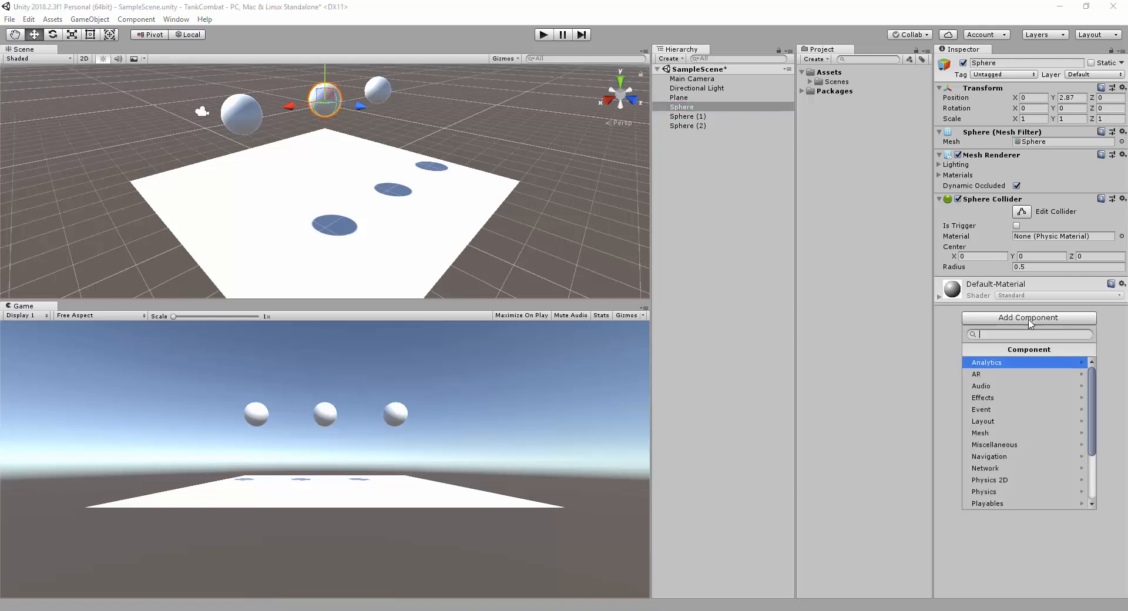
{"action": "left_click", "coordinate": [997, 492]}
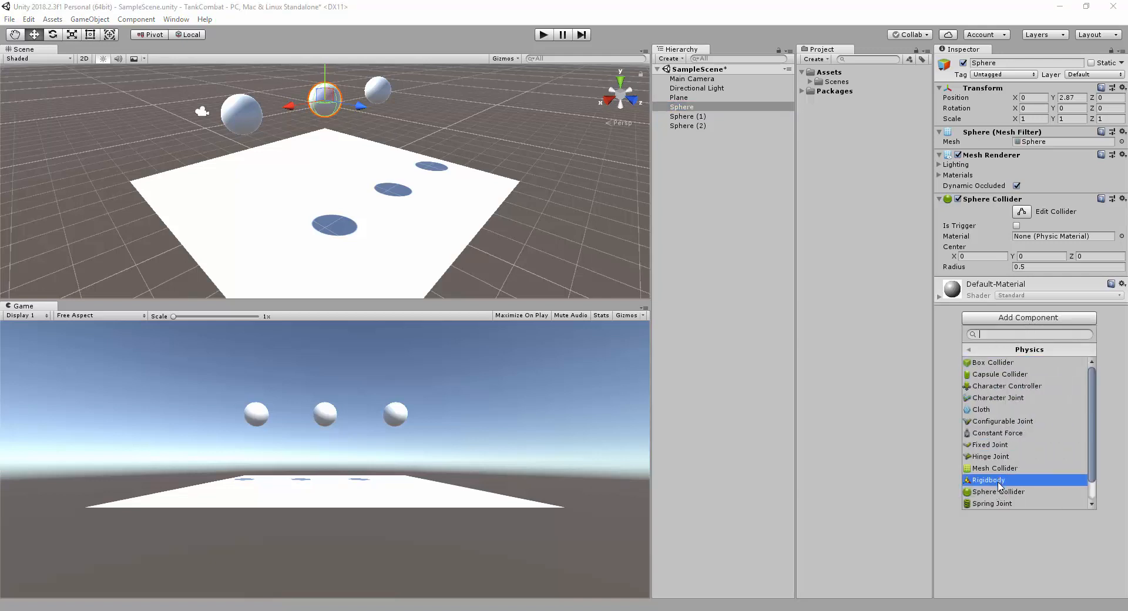
{"action": "left_click", "coordinate": [1000, 481]}
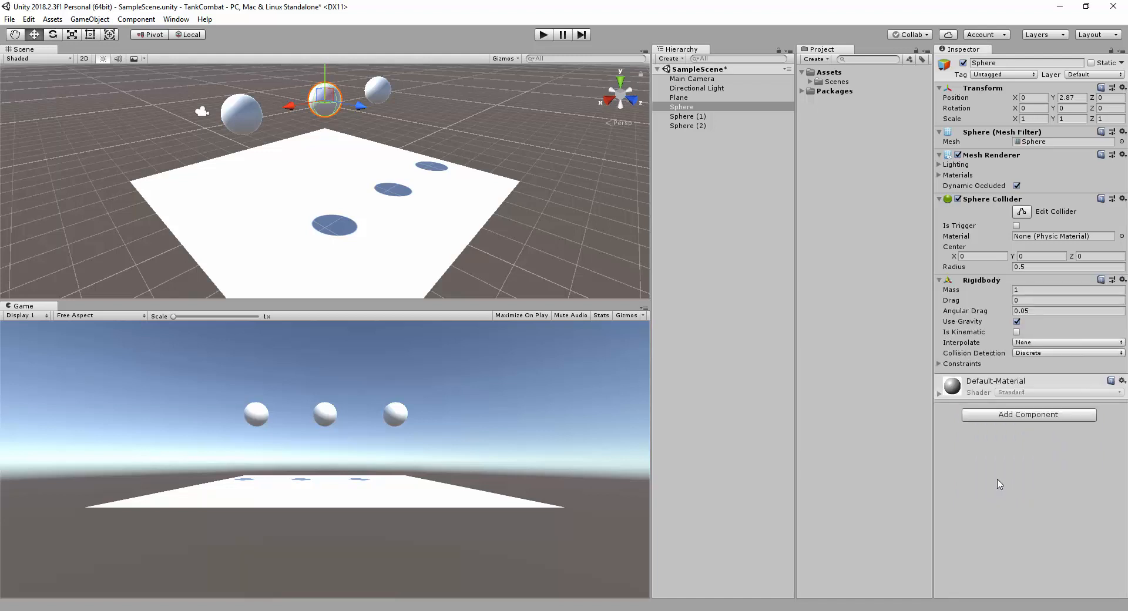
Step: Add a Rigidbody physics component to Sphere (1), the sphere at X 2.92
{"action": "left_click", "coordinate": [246, 118]}
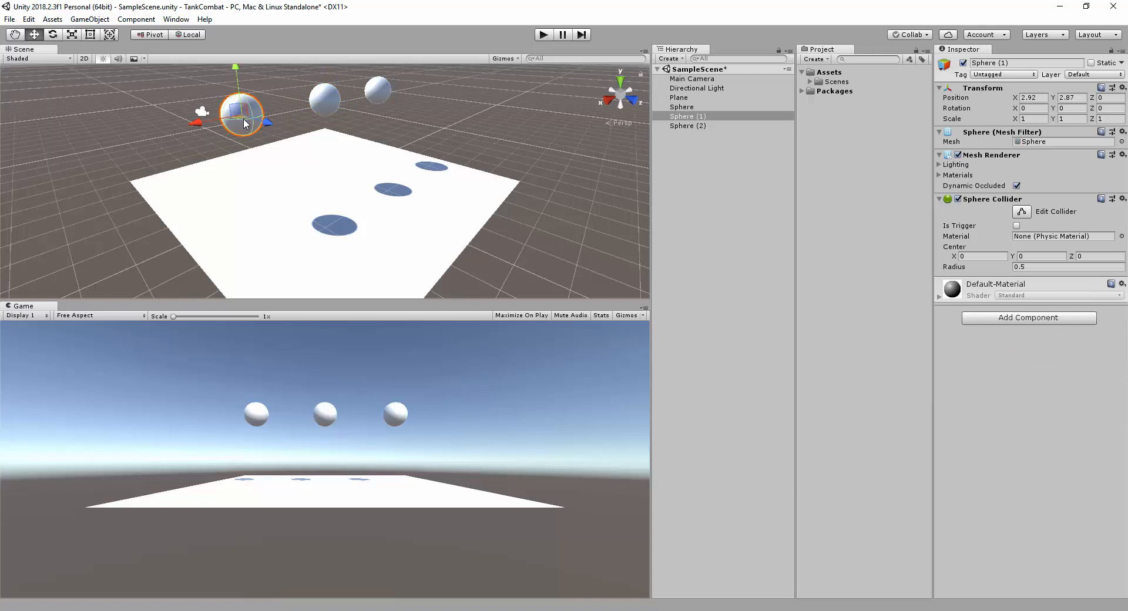
{"action": "left_click", "coordinate": [1017, 319]}
{"action": "left_click", "coordinate": [996, 491]}
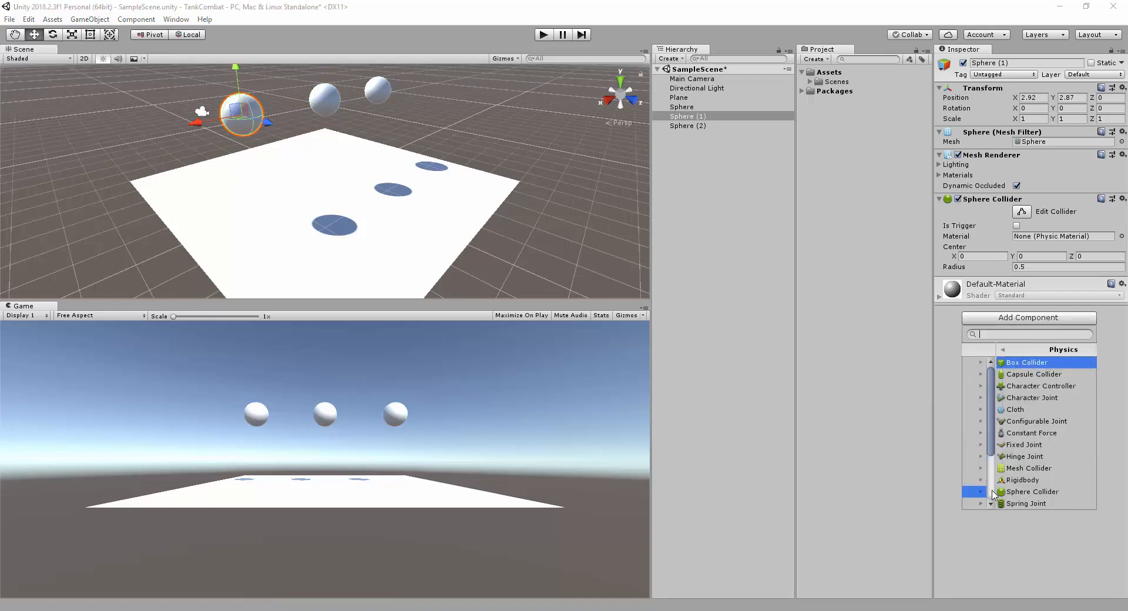
{"action": "left_click", "coordinate": [998, 480]}
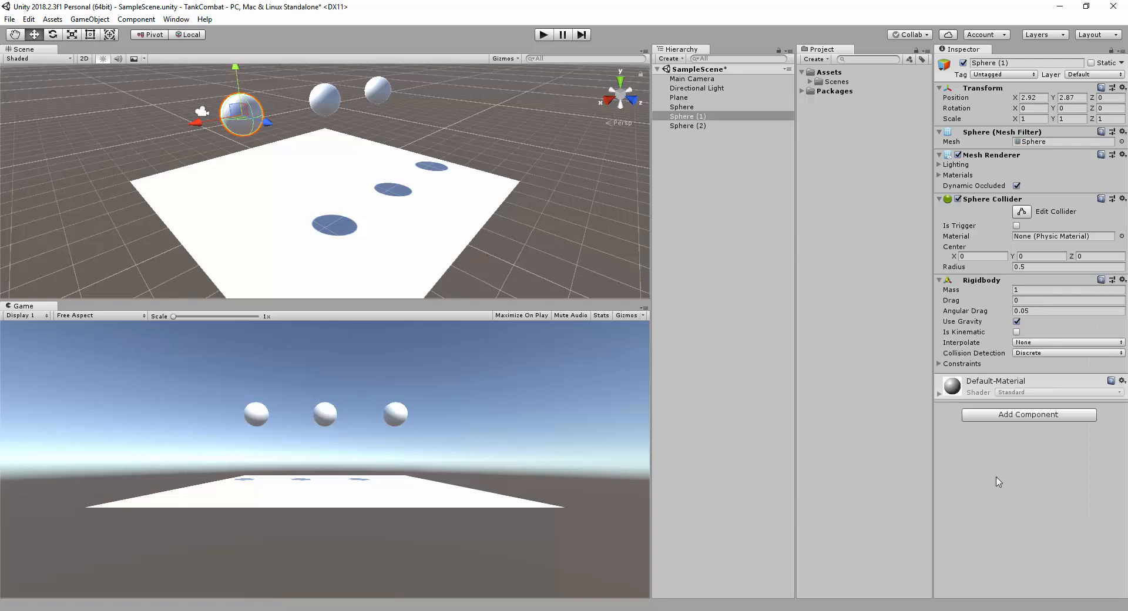
Step: Run the scene and move Sphere (1) up and along X into the middle sphere to test their collision
{"action": "left_click", "coordinate": [543, 35]}
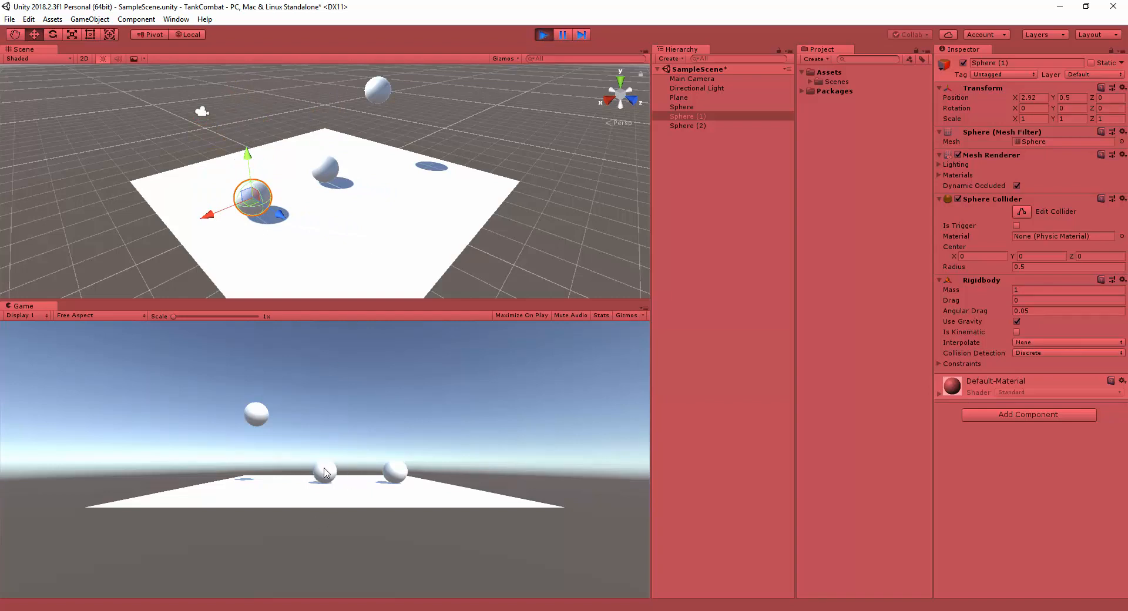
{"action": "mouse_move", "coordinate": [208, 220]}
{"action": "left_mouse_down"}
{"action": "mouse_move", "coordinate": [221, 211]}
{"action": "mouse_move", "coordinate": [224, 227]}
{"action": "left_mouse_up"}
{"action": "left_click_drag", "start_coordinate": [256, 154], "coordinate": [253, 101]}
{"action": "left_click_drag", "start_coordinate": [260, 156], "coordinate": [253, 83]}
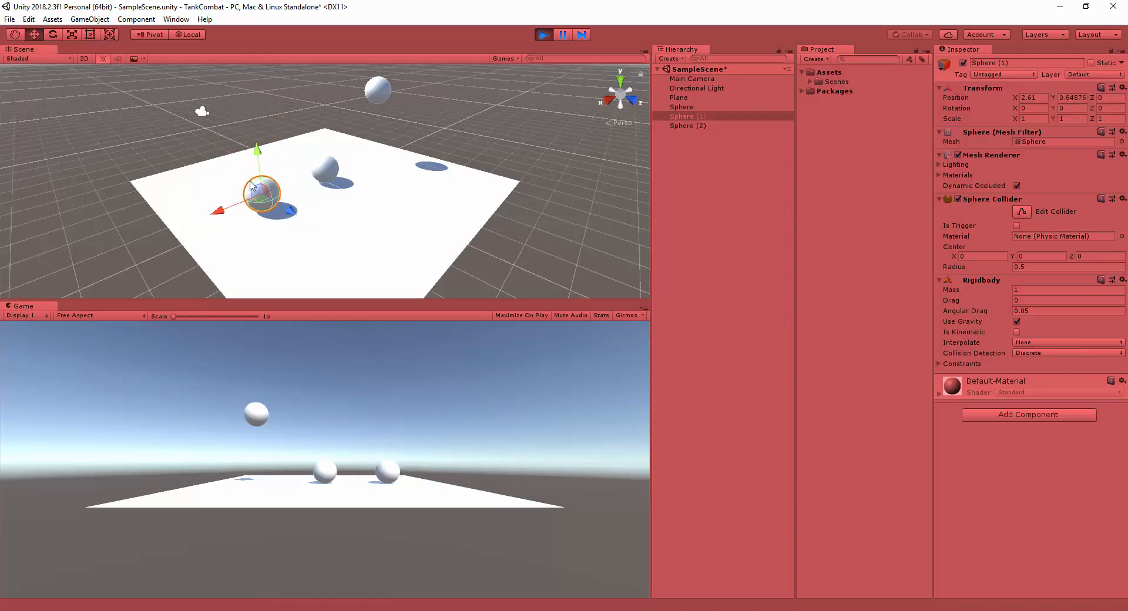
{"action": "left_click_drag", "start_coordinate": [222, 212], "coordinate": [301, 202]}
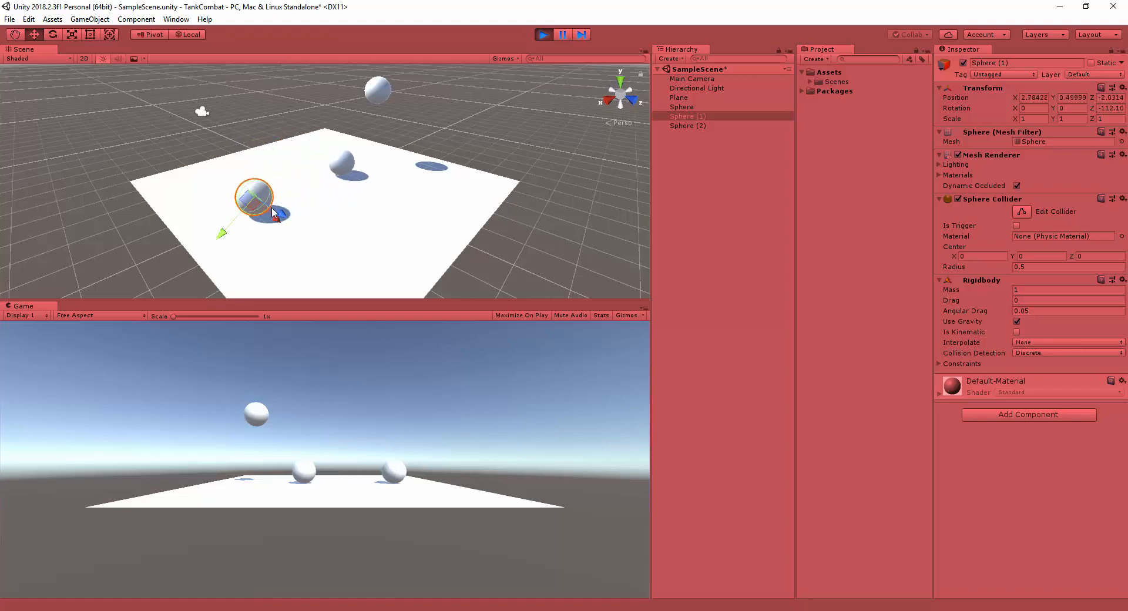
{"action": "left_click_drag", "start_coordinate": [234, 186], "coordinate": [320, 170]}
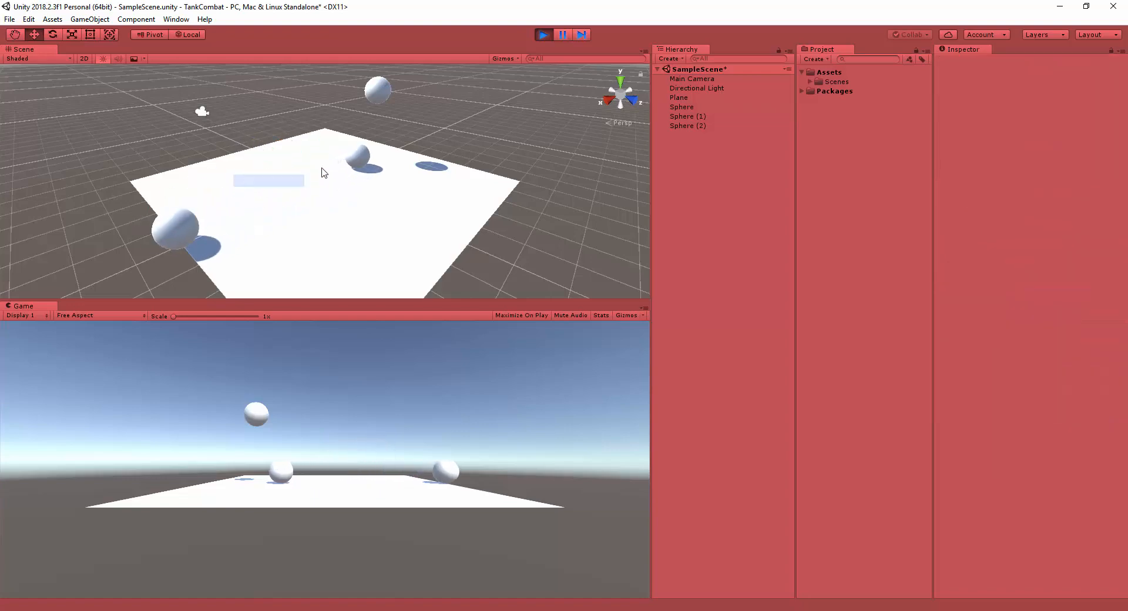
Step: Move the middle sphere around on the plane while the scene runs to test its physics, and end Play mode
{"action": "left_click", "coordinate": [358, 160]}
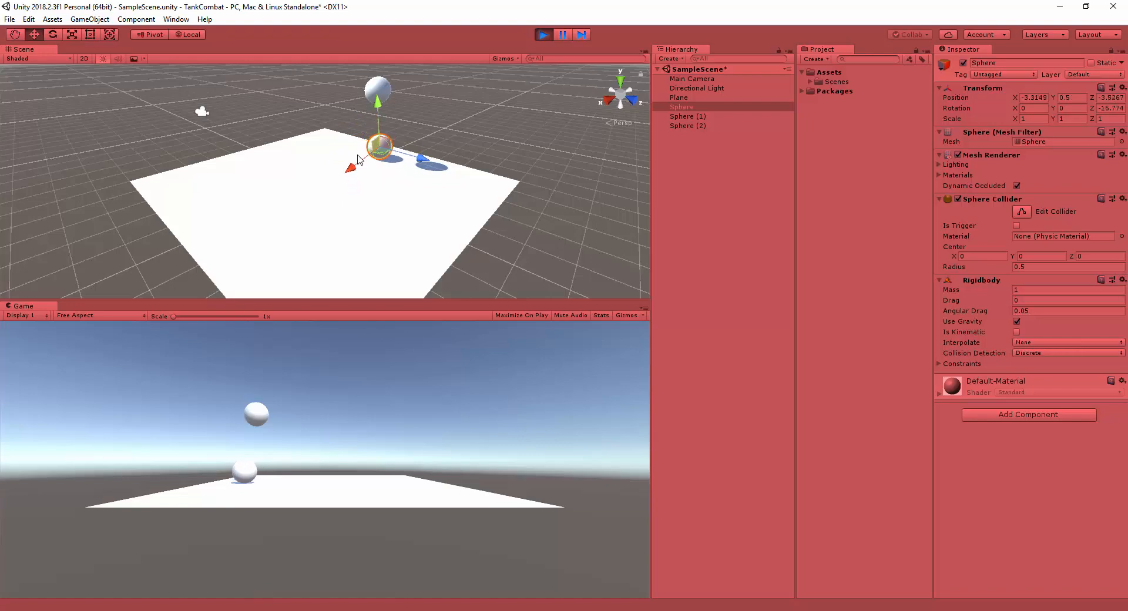
{"action": "left_click_drag", "start_coordinate": [353, 167], "coordinate": [317, 168]}
{"action": "left_click_drag", "start_coordinate": [321, 166], "coordinate": [341, 158]}
{"action": "left_click", "coordinate": [340, 158]}
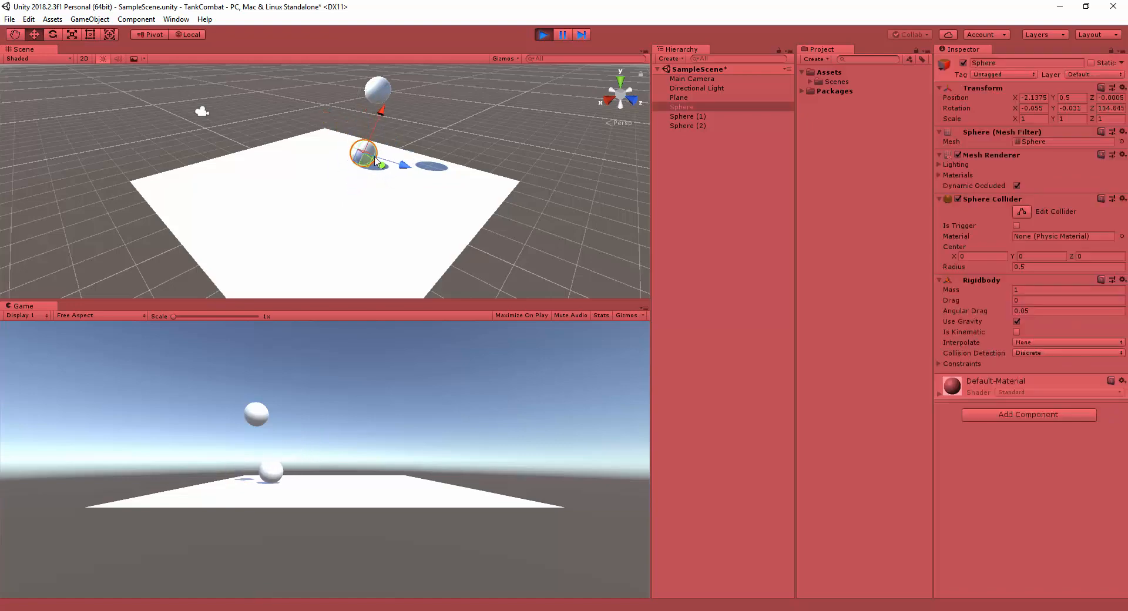
{"action": "left_click_drag", "start_coordinate": [374, 193], "coordinate": [350, 101]}
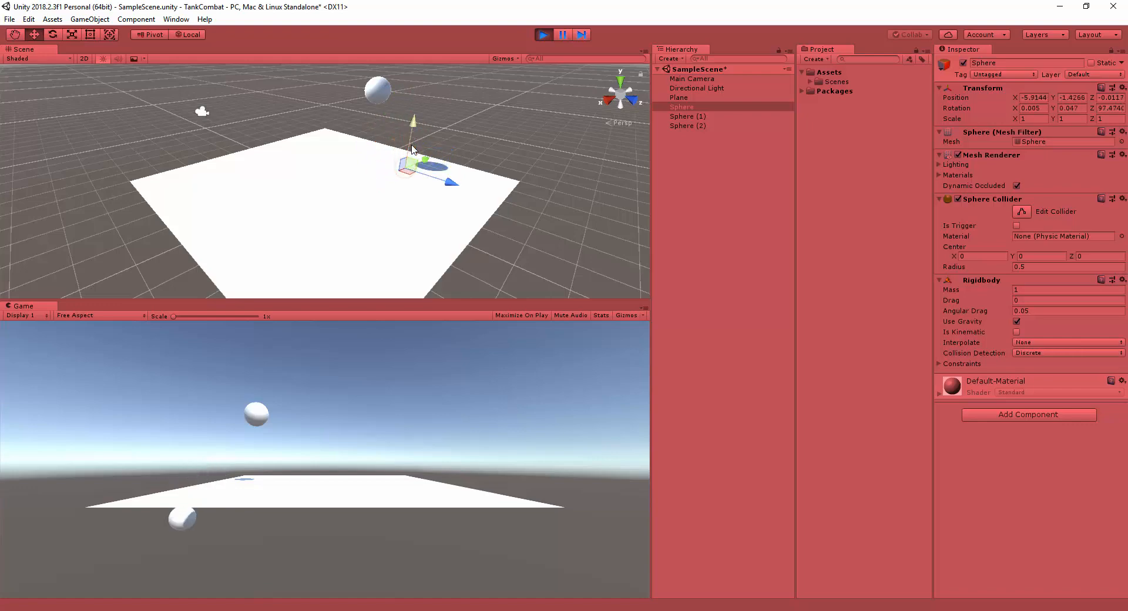
{"action": "left_click", "coordinate": [543, 34]}
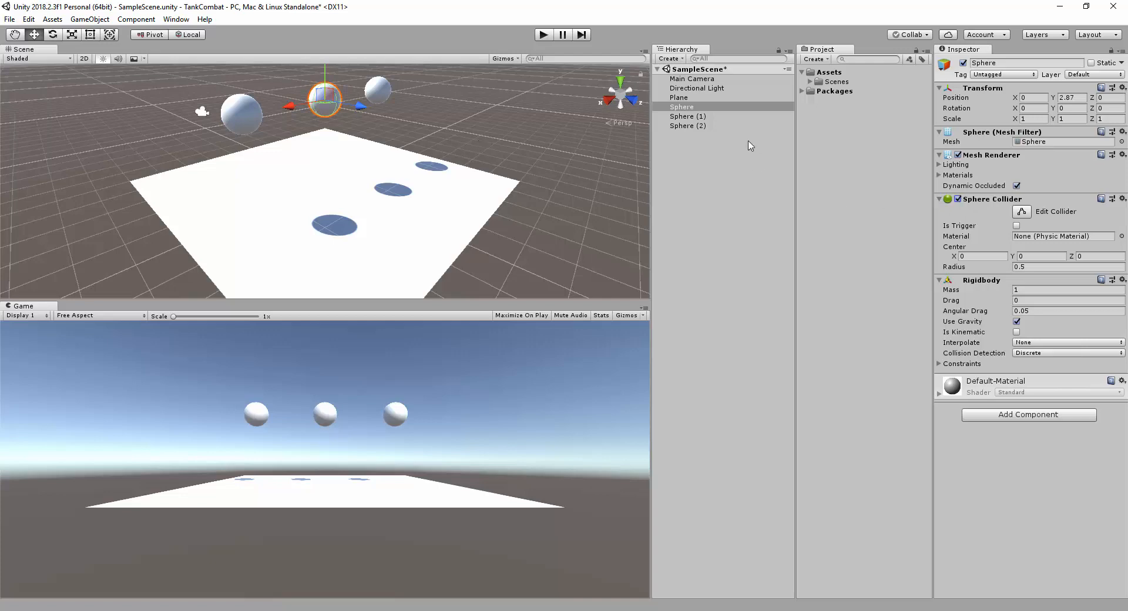
Step: Focus on the middle sphere and compare its Sphere Collider with the Plane's Mesh Collider
{"action": "double_click", "coordinate": [692, 107]}
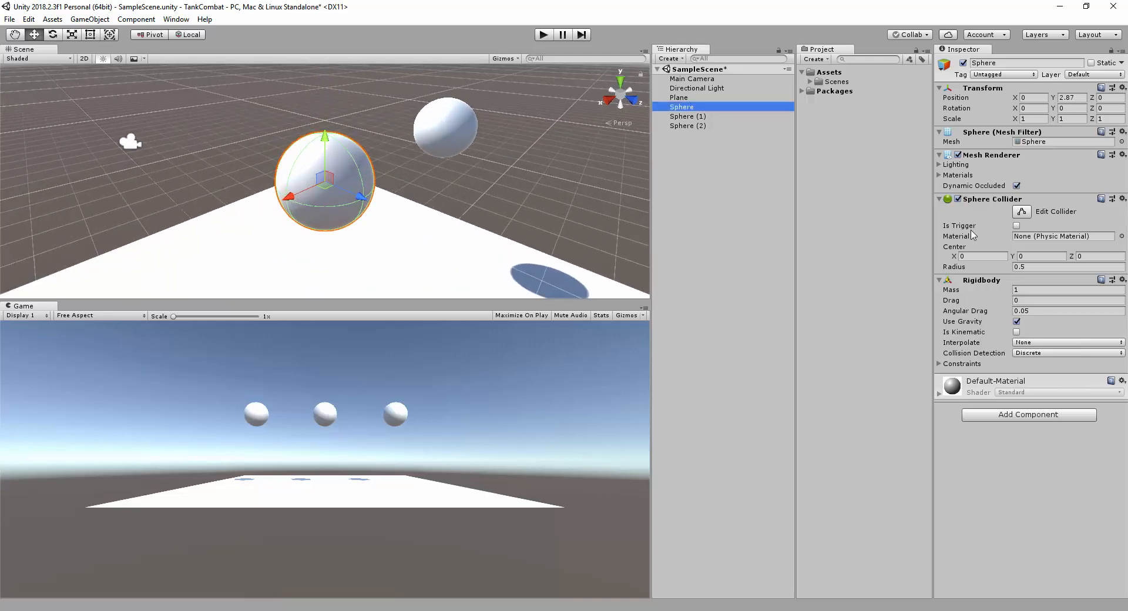
{"action": "left_click", "coordinate": [392, 273]}
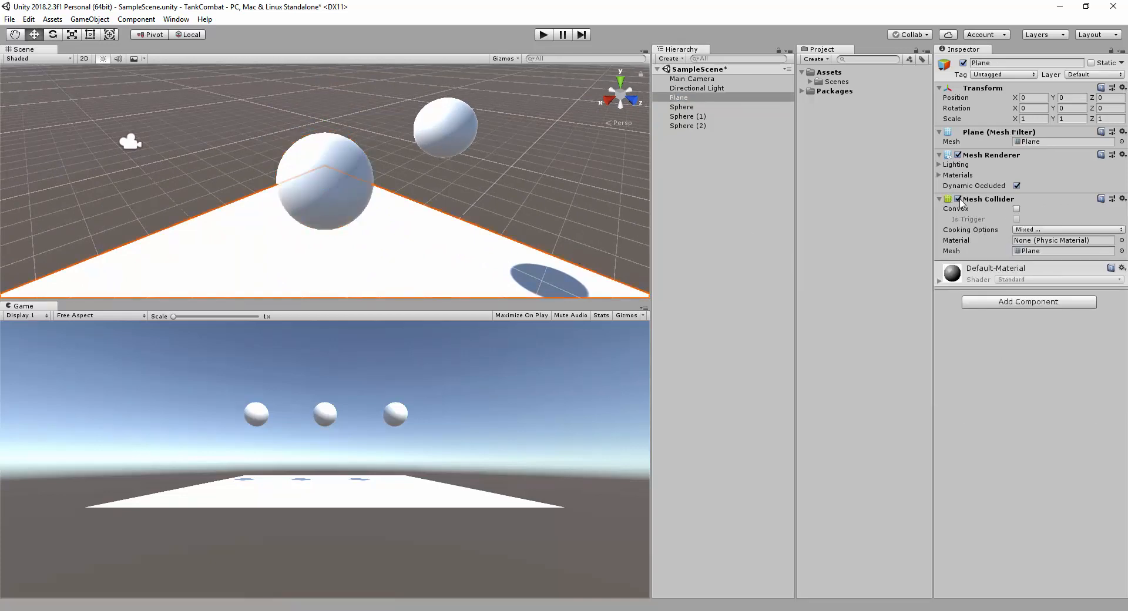
{"action": "left_click", "coordinate": [317, 154]}
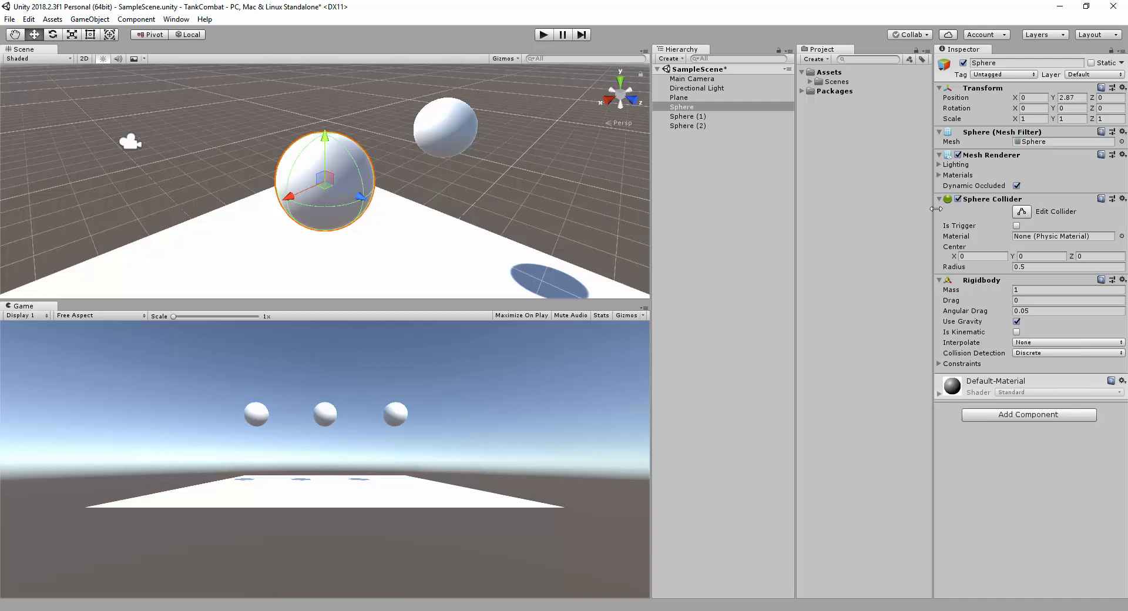
Step: Test the scene in Play mode with the middle sphere's Sphere Collider temporarily disabled, and re-enable the collider
{"action": "left_click", "coordinate": [958, 199]}
{"action": "left_click", "coordinate": [543, 34]}
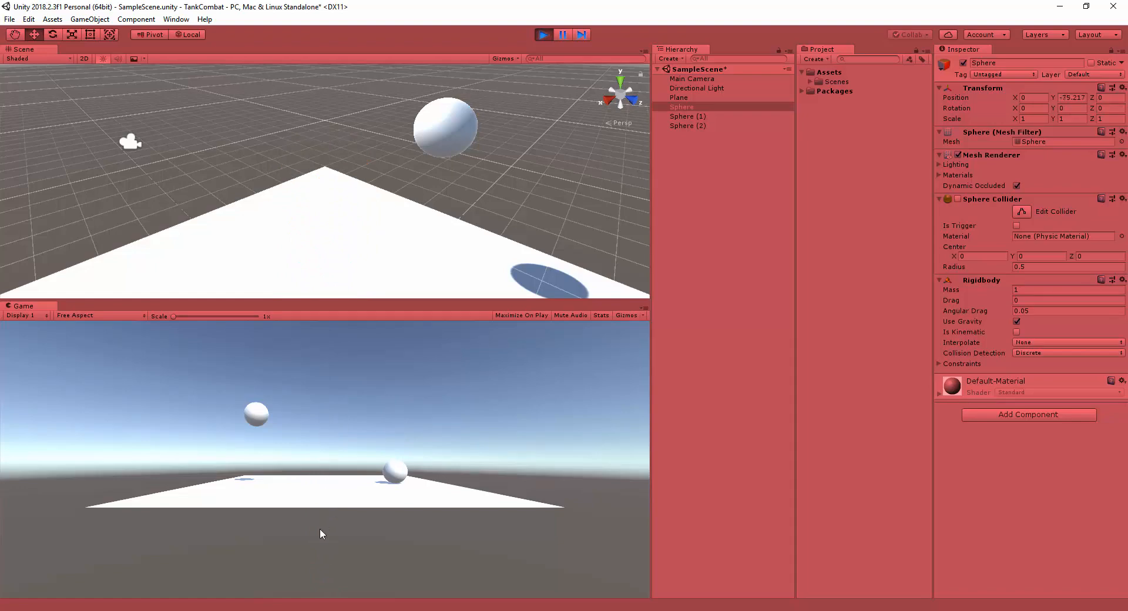
{"action": "left_click", "coordinate": [542, 34]}
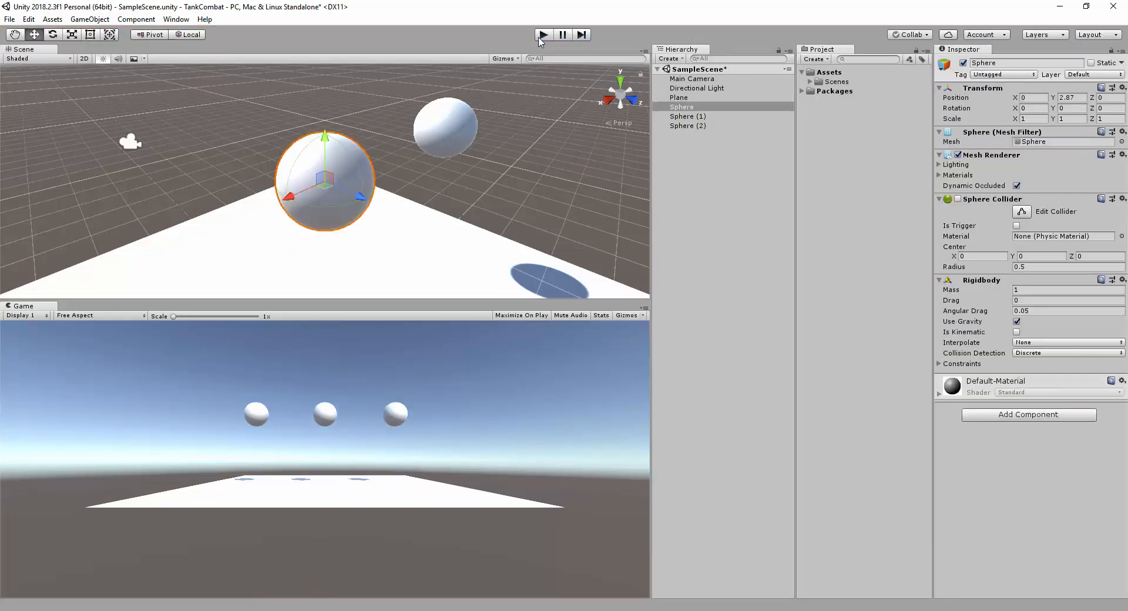
{"action": "left_click", "coordinate": [958, 200]}
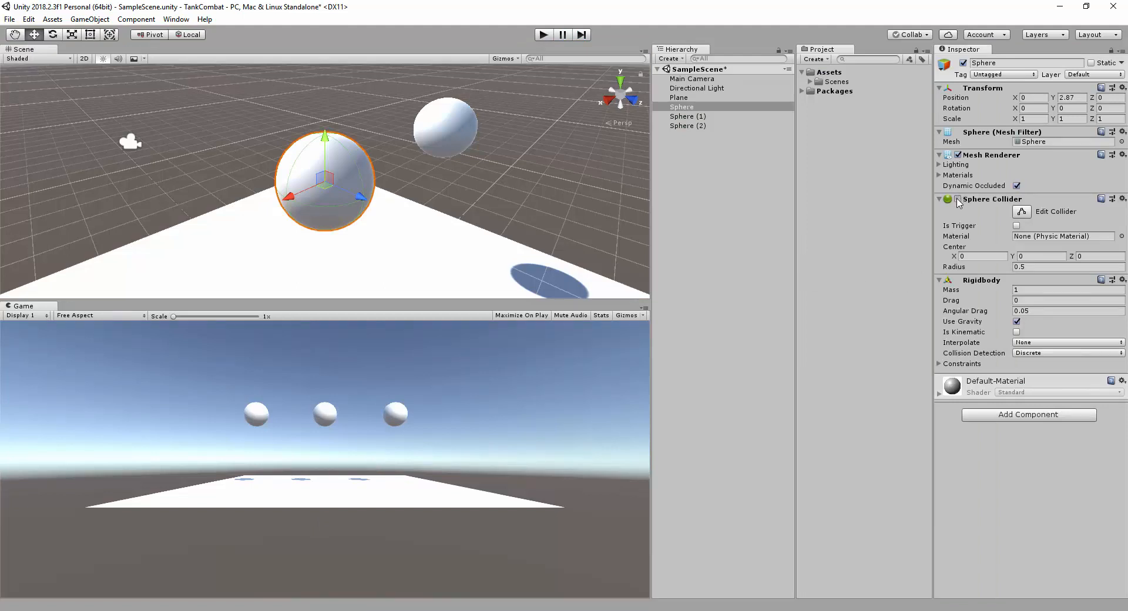
Step: Edit the middle sphere's collider shape and enlarge its radius to about 0.95
{"action": "left_click", "coordinate": [1022, 213]}
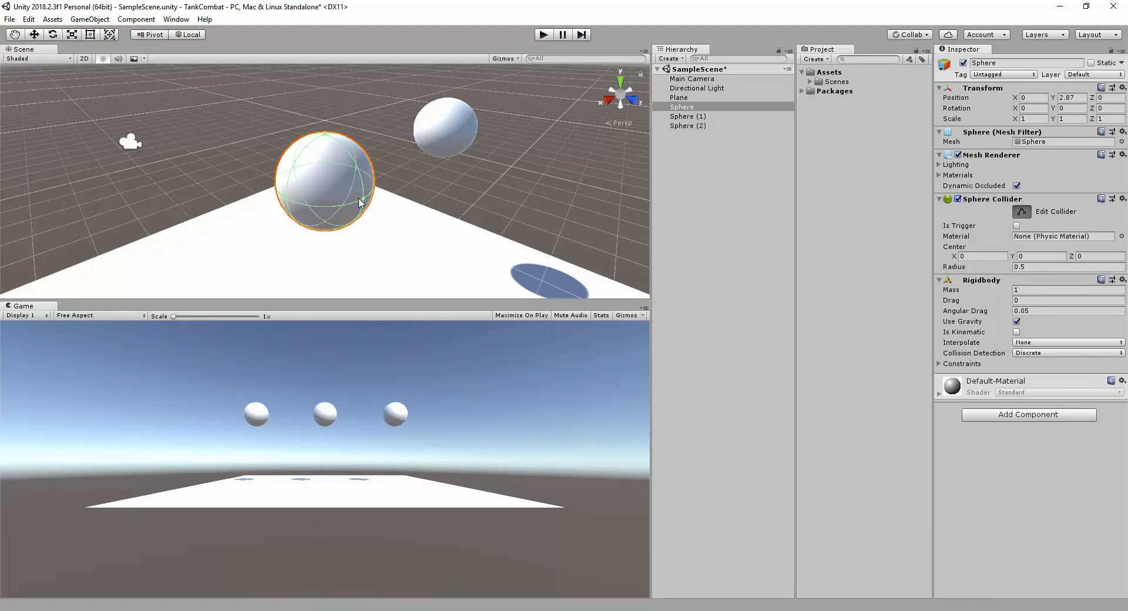
{"action": "left_click_drag", "start_coordinate": [363, 202], "coordinate": [395, 219]}
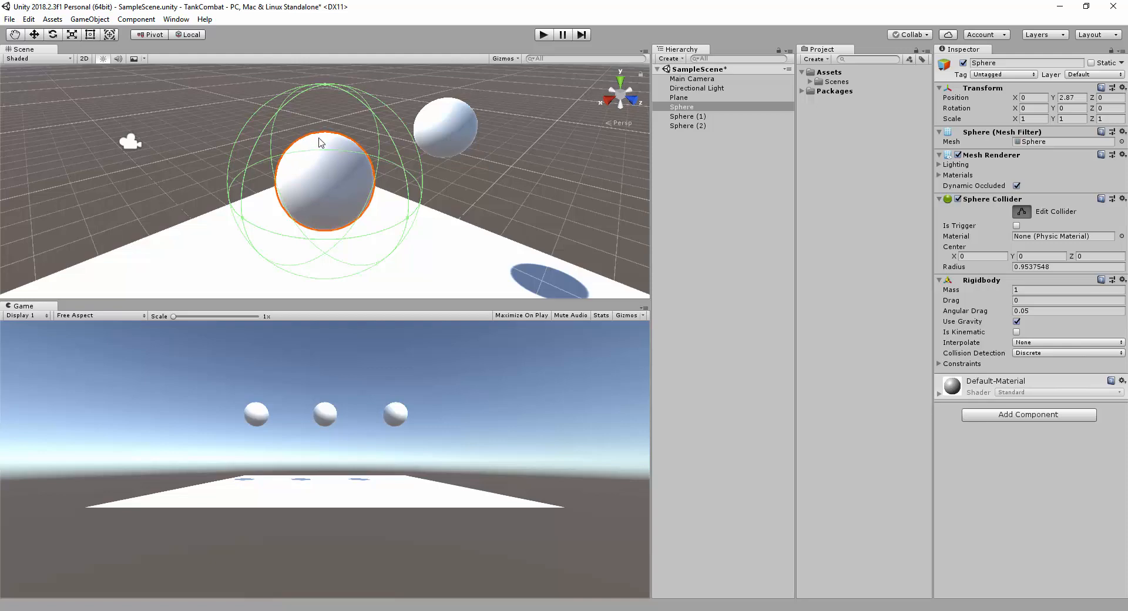
Step: Run the scene and try lifting the middle sphere to see how its enlarged collider meets the plane, and stop Play mode
{"action": "left_click", "coordinate": [543, 34]}
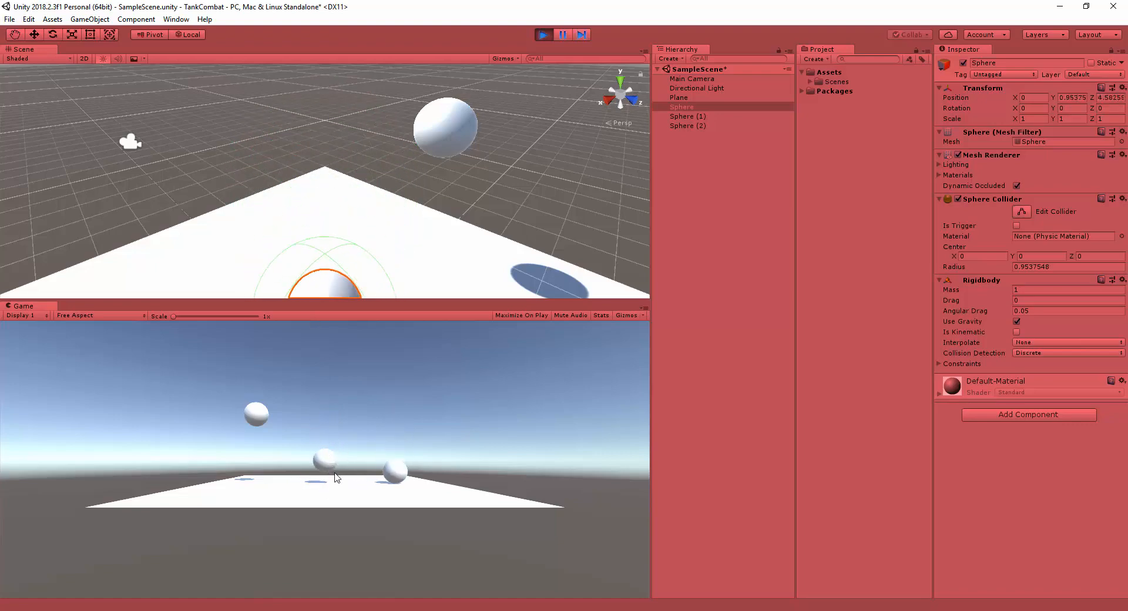
{"action": "key", "text": "f"}
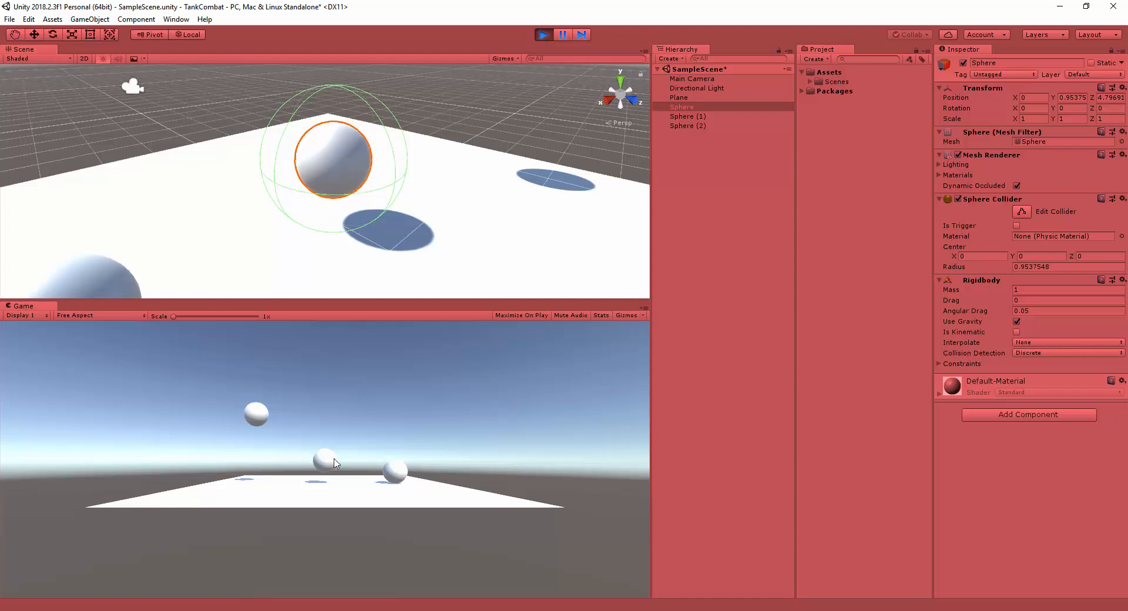
{"action": "left_click", "coordinate": [347, 161]}
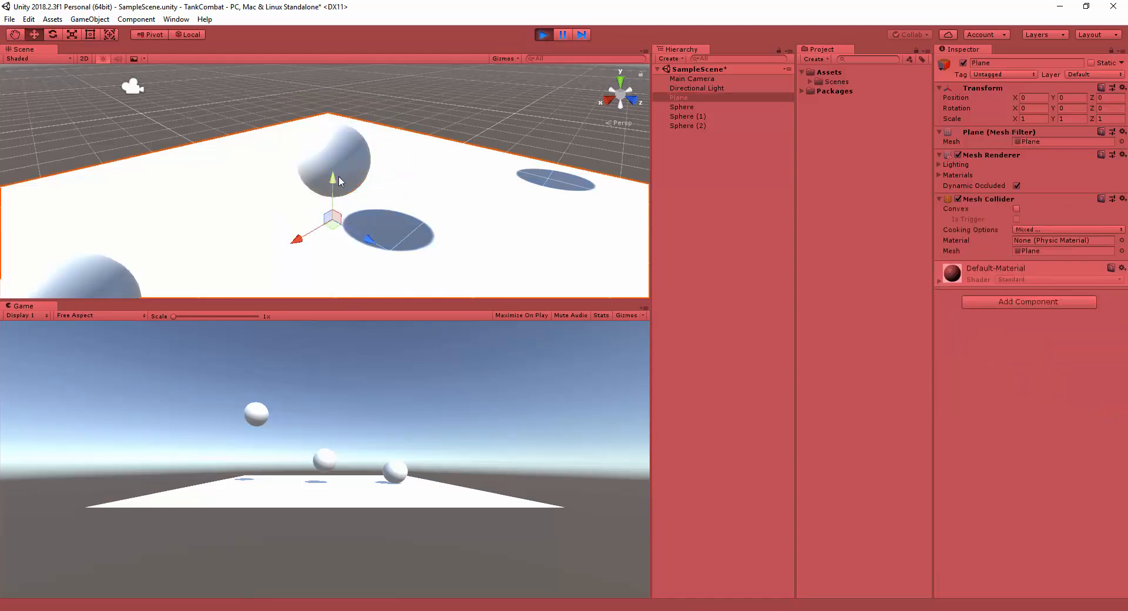
{"action": "left_click_drag", "start_coordinate": [338, 176], "coordinate": [333, 84]}
{"action": "key", "text": "ctrl+z"}
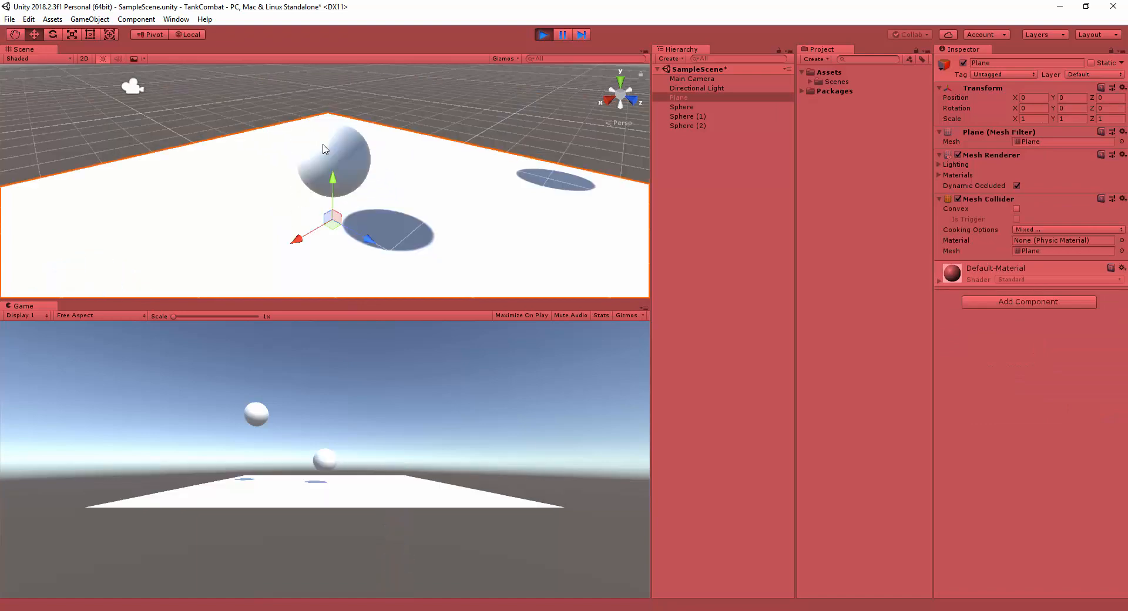
{"action": "left_click", "coordinate": [337, 136]}
{"action": "left_click_drag", "start_coordinate": [336, 113], "coordinate": [328, 596]}
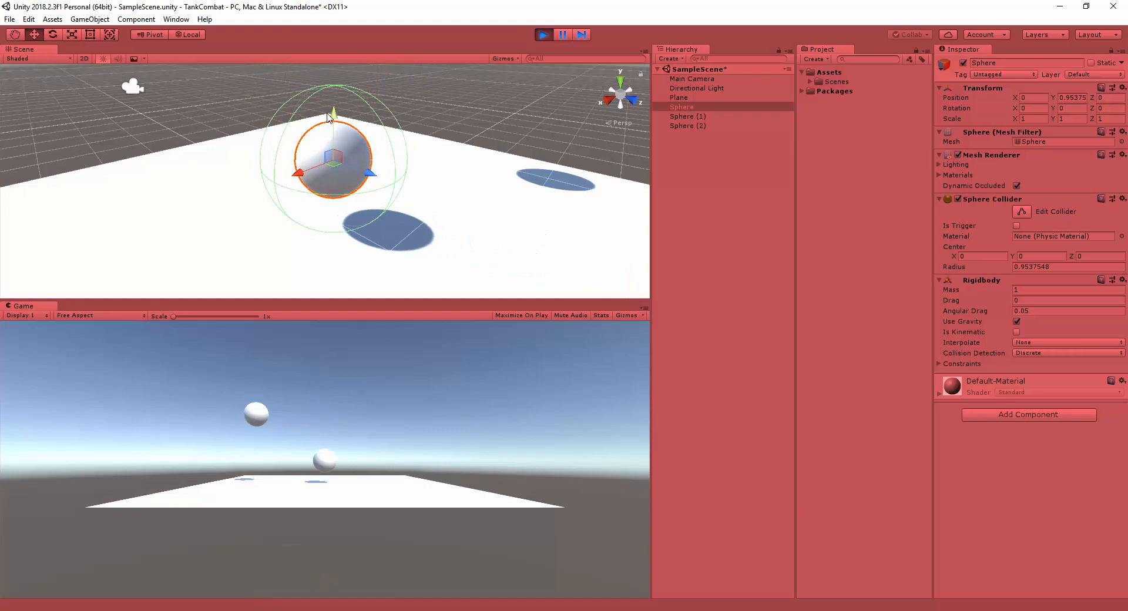
{"action": "left_click_drag", "start_coordinate": [332, 114], "coordinate": [329, 78]}
{"action": "left_click", "coordinate": [543, 36]}
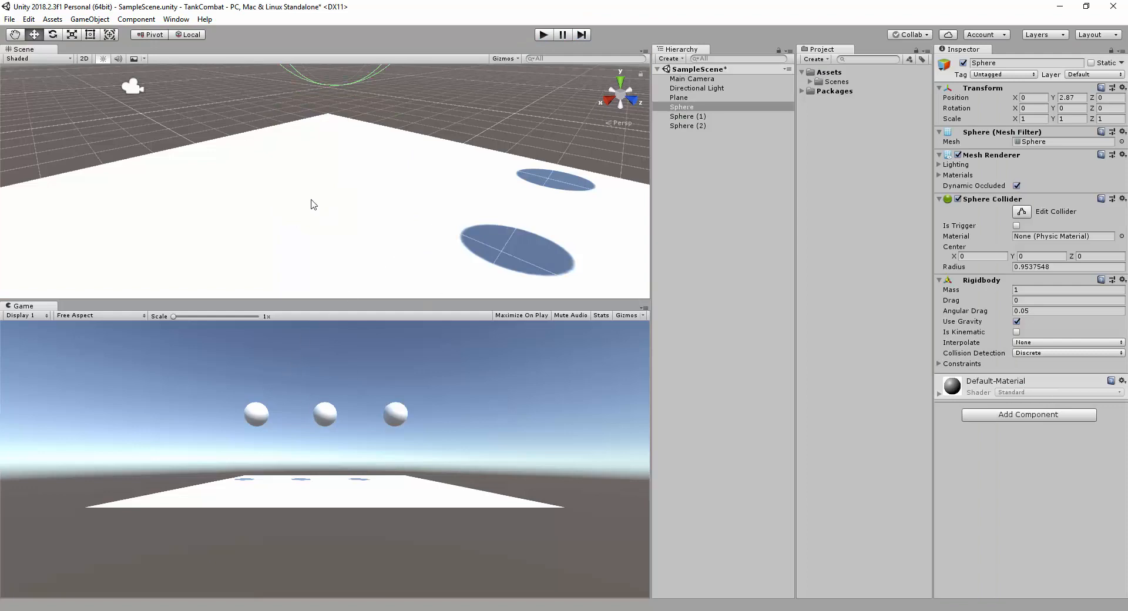
Step: Select Sphere (1) and run the scene briefly with Use Gravity enabled on its Rigidbody
{"action": "scroll", "coordinate": [312, 204], "scroll_direction": "down", "scroll_amount": 5}
{"action": "left_click", "coordinate": [234, 123]}
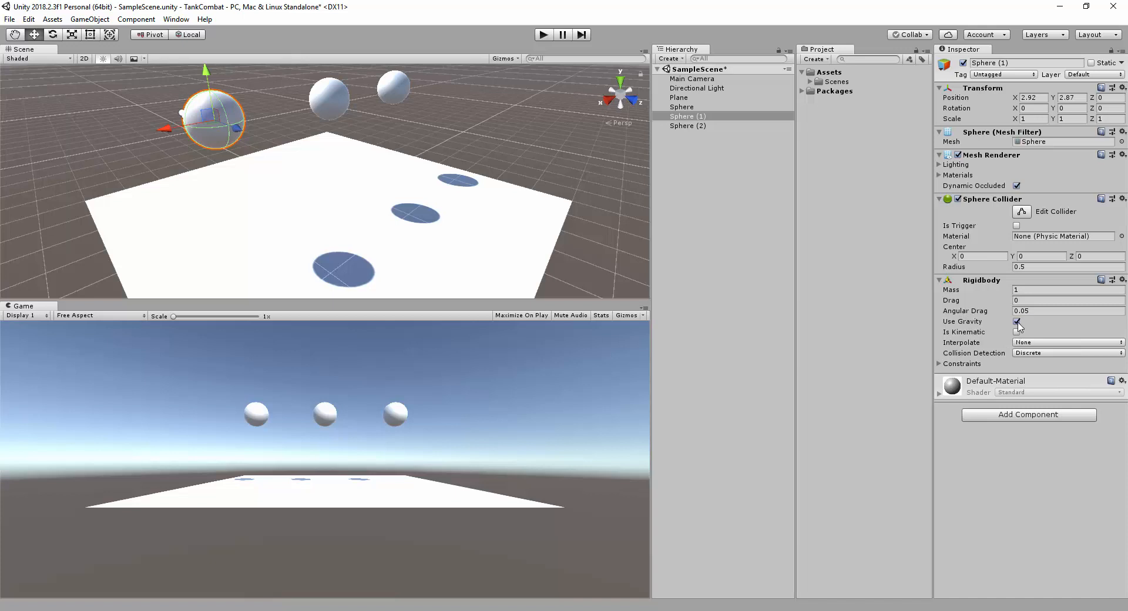
{"action": "left_click", "coordinate": [544, 34]}
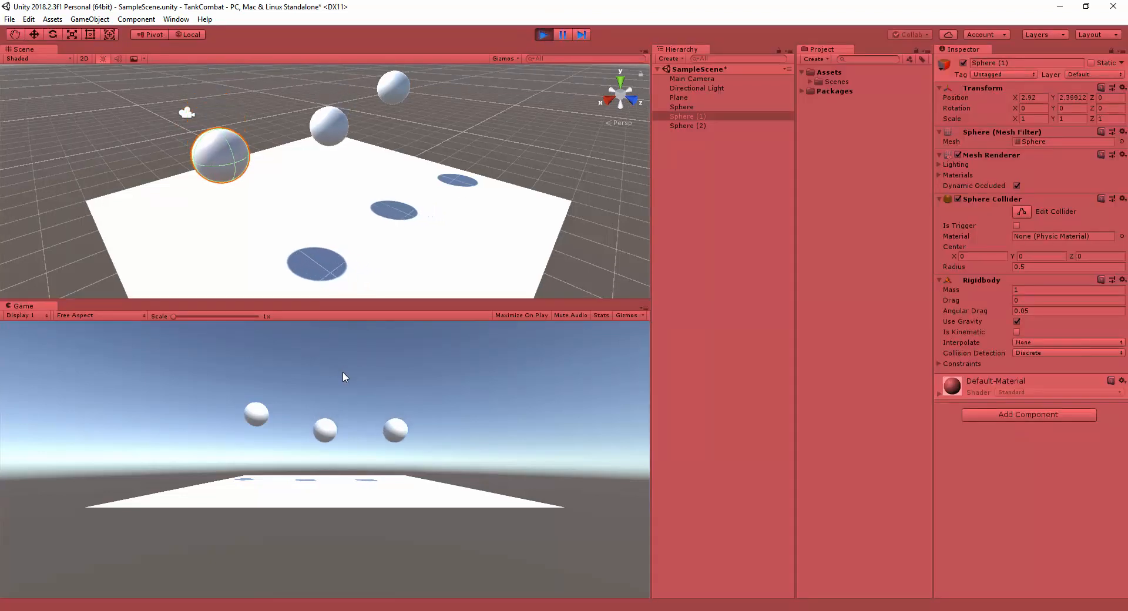
{"action": "left_click", "coordinate": [544, 35]}
Step: Disable Use Gravity on Sphere (1)'s Rigidbody and run the scene to test it
{"action": "left_click", "coordinate": [1016, 321]}
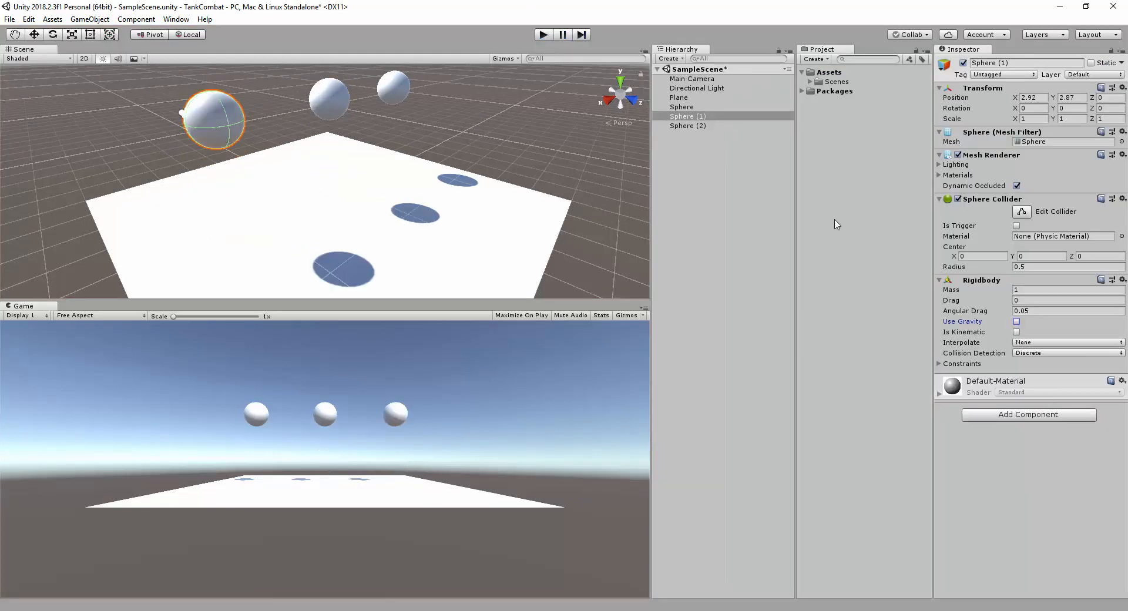
{"action": "left_click", "coordinate": [548, 35]}
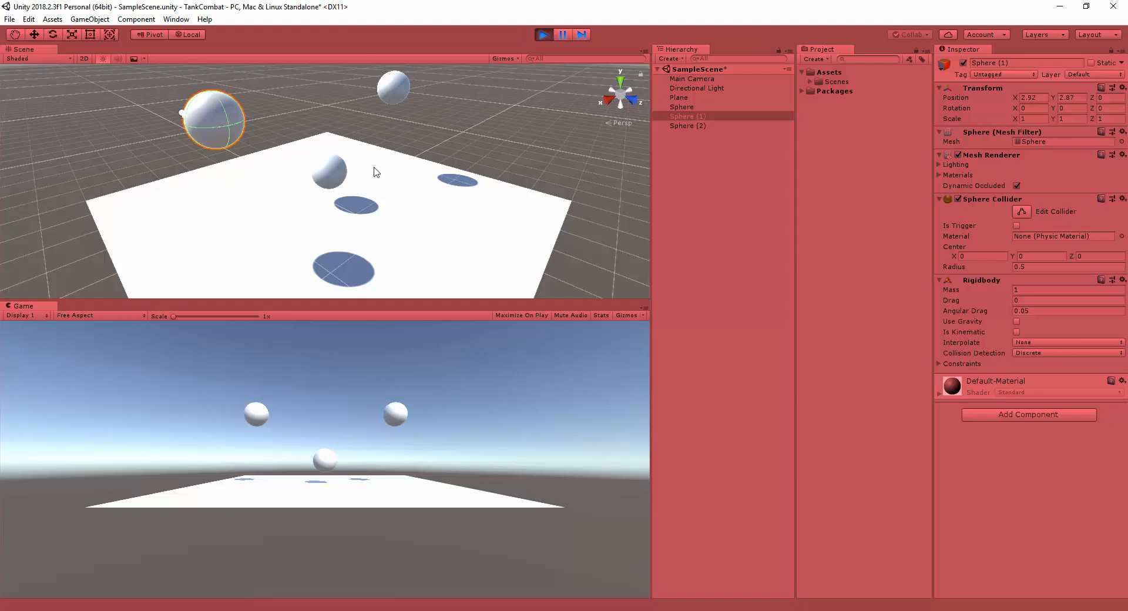
Step: Stop Play mode and pan the scene view with the Hand tool
{"action": "left_click", "coordinate": [543, 35]}
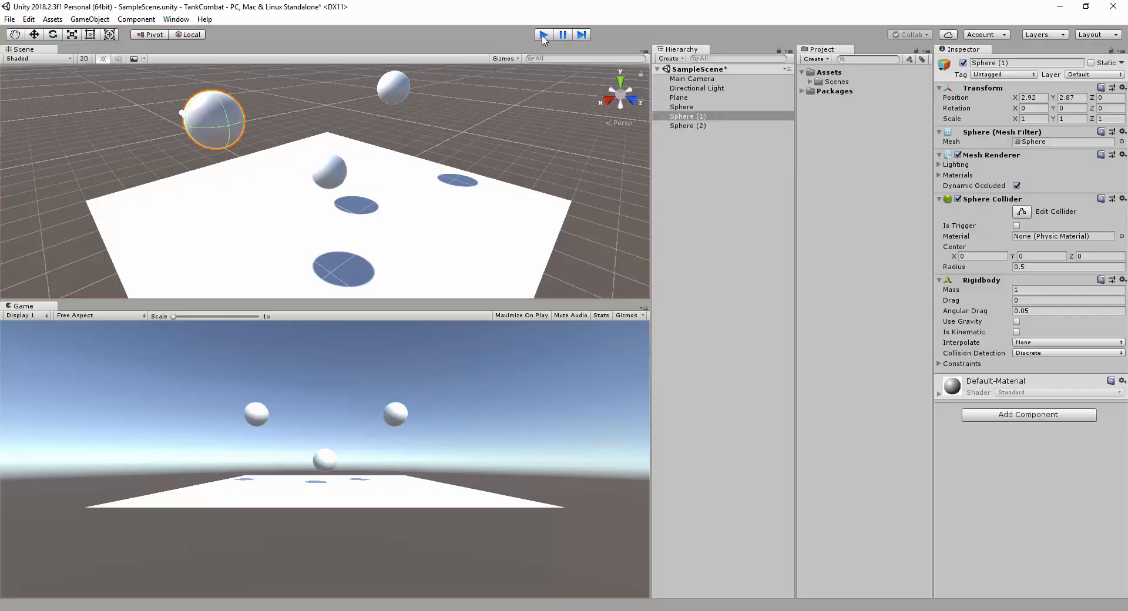
{"action": "left_click", "coordinate": [15, 35]}
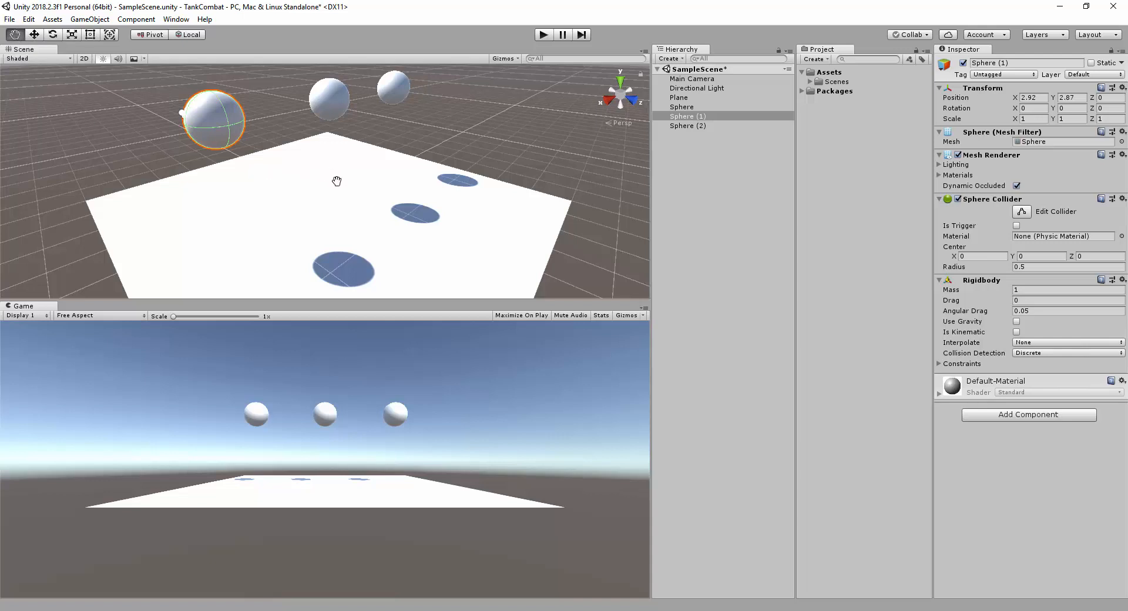
{"action": "mouse_move", "coordinate": [344, 182]}
{"action": "left_mouse_down"}
{"action": "mouse_move", "coordinate": [298, 157]}
{"action": "mouse_move", "coordinate": [221, 156]}
{"action": "mouse_move", "coordinate": [241, 211]}
{"action": "mouse_move", "coordinate": [370, 234]}
{"action": "mouse_move", "coordinate": [511, 202]}
{"action": "mouse_move", "coordinate": [418, 108]}
{"action": "mouse_move", "coordinate": [272, 115]}
{"action": "mouse_move", "coordinate": [218, 212]}
{"action": "mouse_move", "coordinate": [364, 246]}
{"action": "mouse_move", "coordinate": [440, 153]}
{"action": "mouse_move", "coordinate": [277, 161]}
{"action": "mouse_move", "coordinate": [406, 215]}
{"action": "mouse_move", "coordinate": [345, 175]}
{"action": "left_mouse_up"}
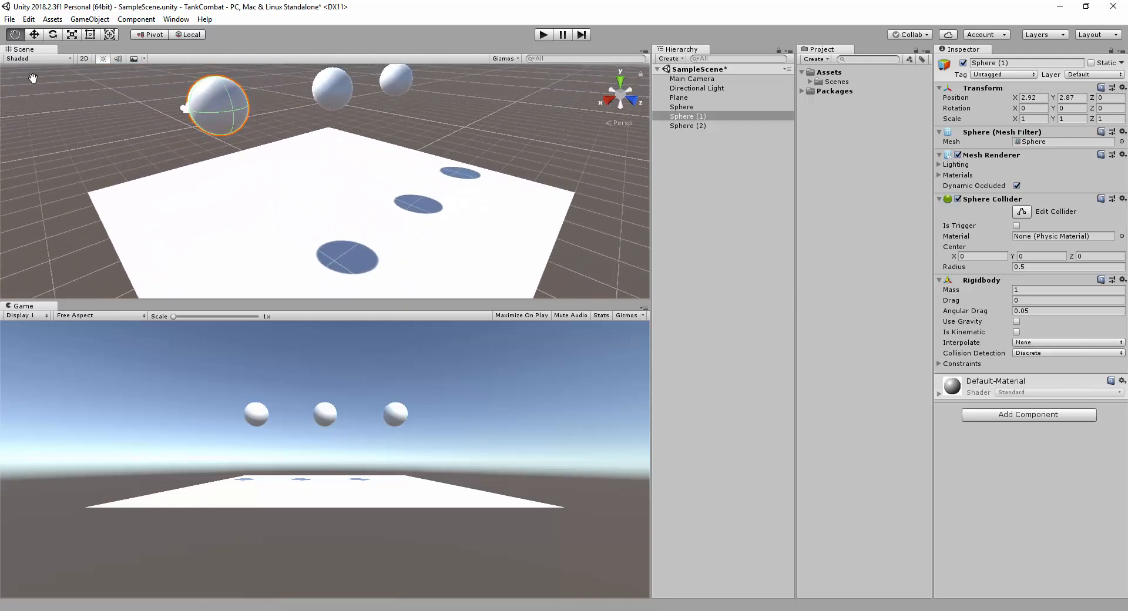
Step: Move the middle sphere with the Move tool to about X 0.26, Y 3.66, Z 0.14
{"action": "left_click", "coordinate": [33, 35]}
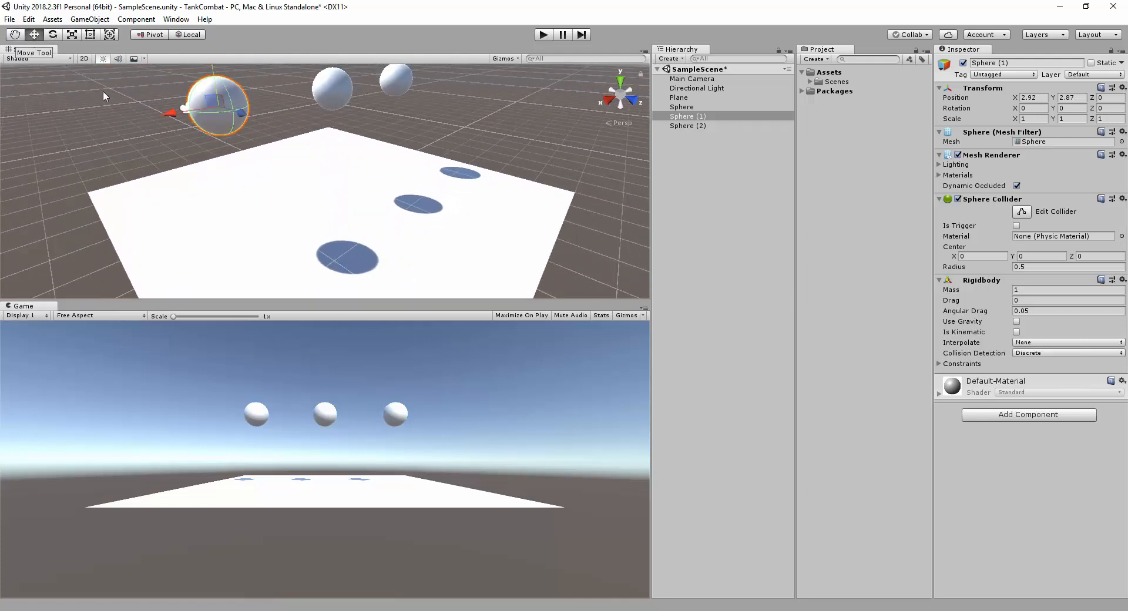
{"action": "left_click", "coordinate": [312, 86]}
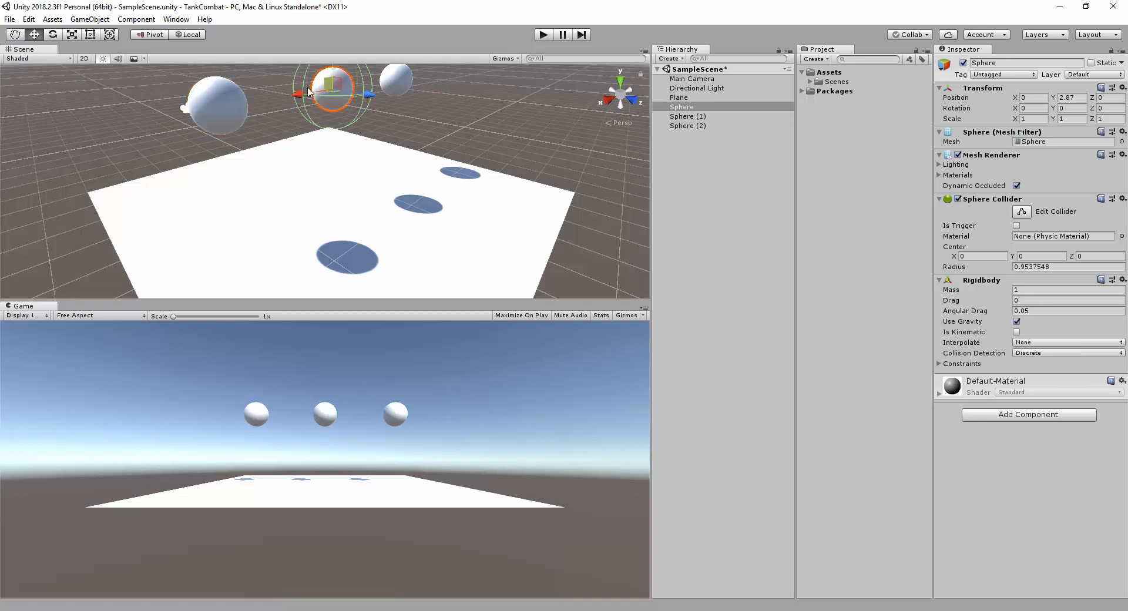
{"action": "middle_click_drag", "start_coordinate": [276, 90], "coordinate": [275, 126]}
{"action": "mouse_move", "coordinate": [300, 112]}
{"action": "left_mouse_down"}
{"action": "mouse_move", "coordinate": [253, 114]}
{"action": "mouse_move", "coordinate": [287, 113]}
{"action": "left_mouse_up"}
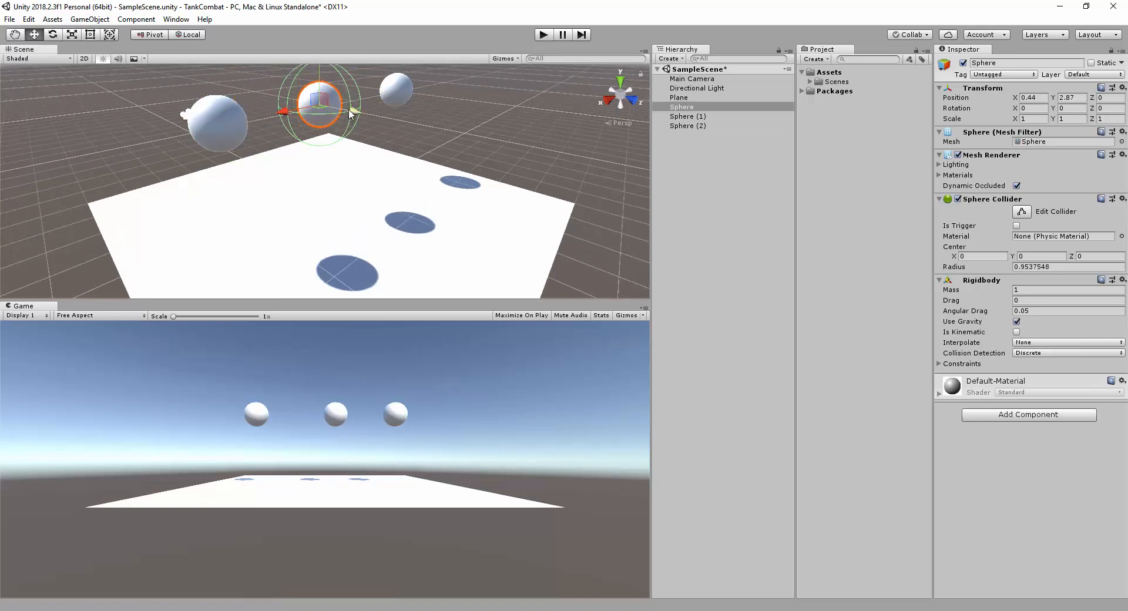
{"action": "middle_click_drag", "start_coordinate": [351, 114], "coordinate": [331, 166]}
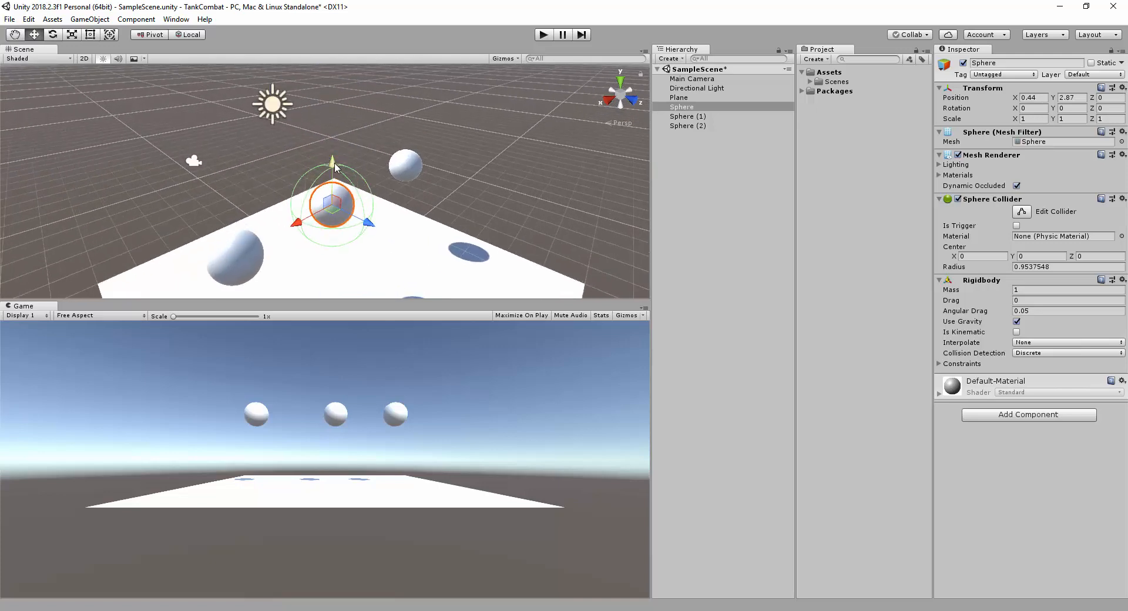
{"action": "left_click_drag", "start_coordinate": [334, 167], "coordinate": [335, 139]}
{"action": "left_click_drag", "start_coordinate": [300, 193], "coordinate": [348, 178]}
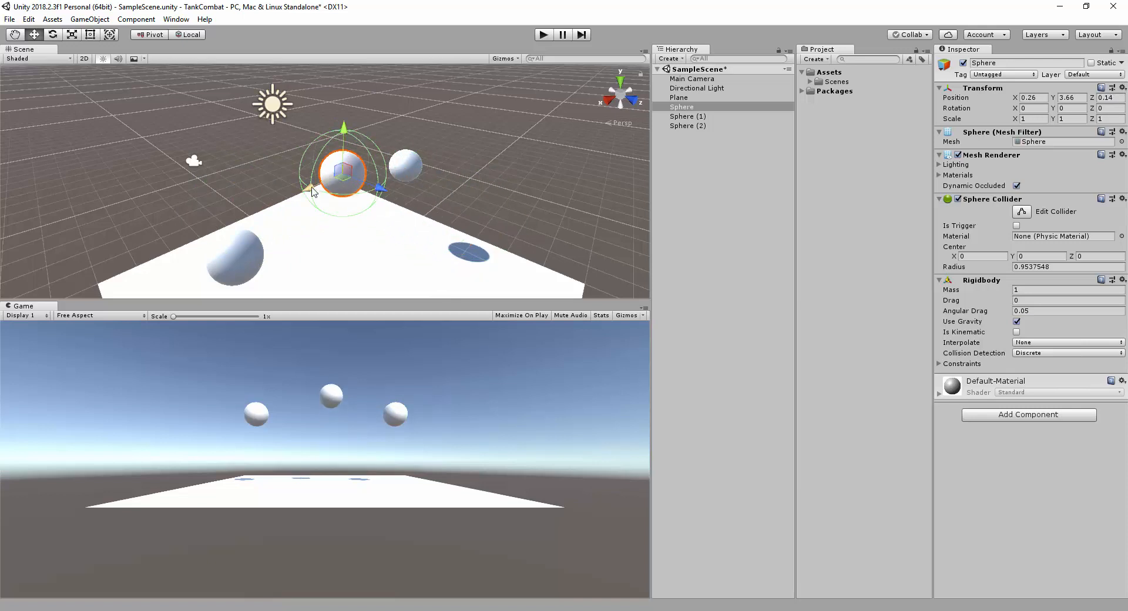
Step: Try moving the middle sphere along two axes at once, and undo each move
{"action": "left_click_drag", "start_coordinate": [306, 192], "coordinate": [264, 166]}
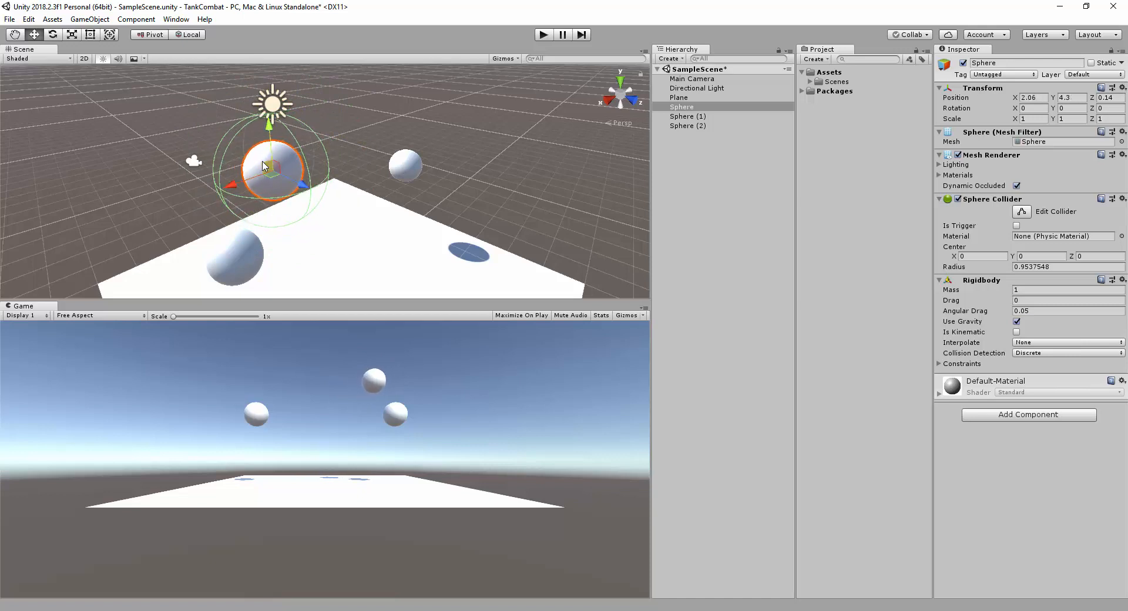
{"action": "key", "text": "ctrl+z"}
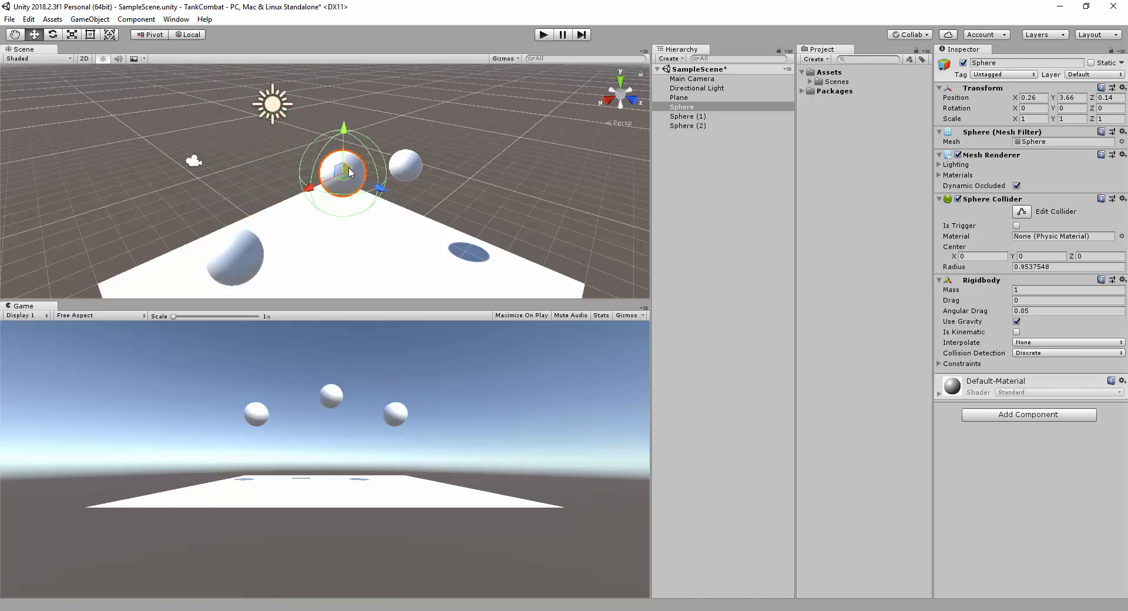
{"action": "mouse_move", "coordinate": [349, 172]}
{"action": "left_mouse_down"}
{"action": "mouse_move", "coordinate": [357, 191]}
{"action": "mouse_move", "coordinate": [338, 147]}
{"action": "mouse_move", "coordinate": [339, 185]}
{"action": "left_mouse_up"}
{"action": "key", "text": "ctrl+z"}
Step: Look at the scene from the top, bottom and sides with the orientation gizmo, switching between perspective and orthographic projection
{"action": "left_click", "coordinate": [620, 82]}
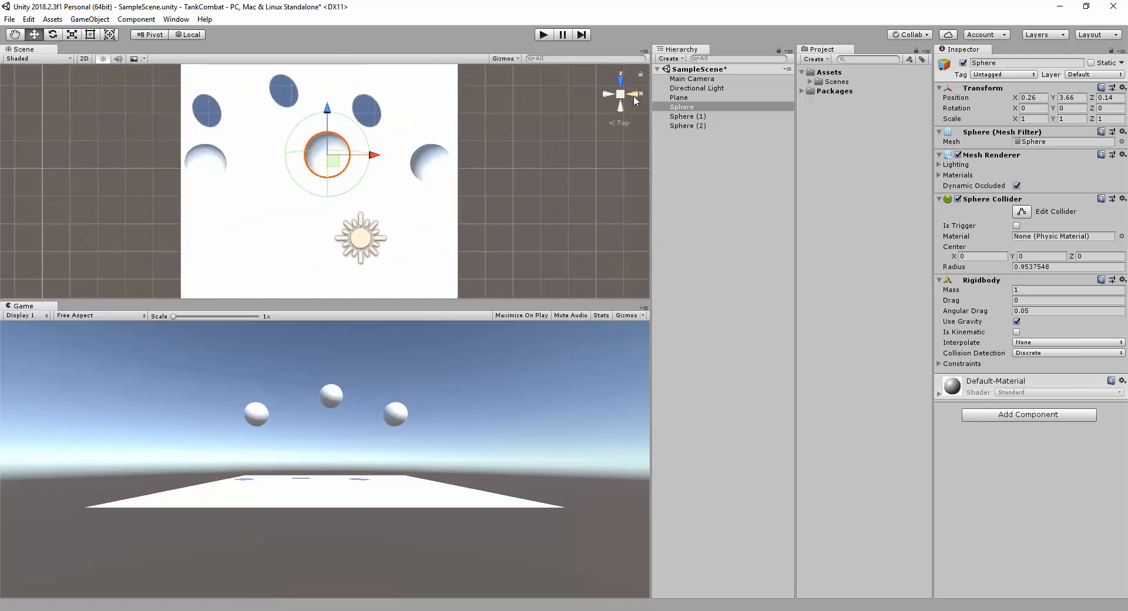
{"action": "left_click", "coordinate": [634, 96]}
{"action": "left_click", "coordinate": [620, 106]}
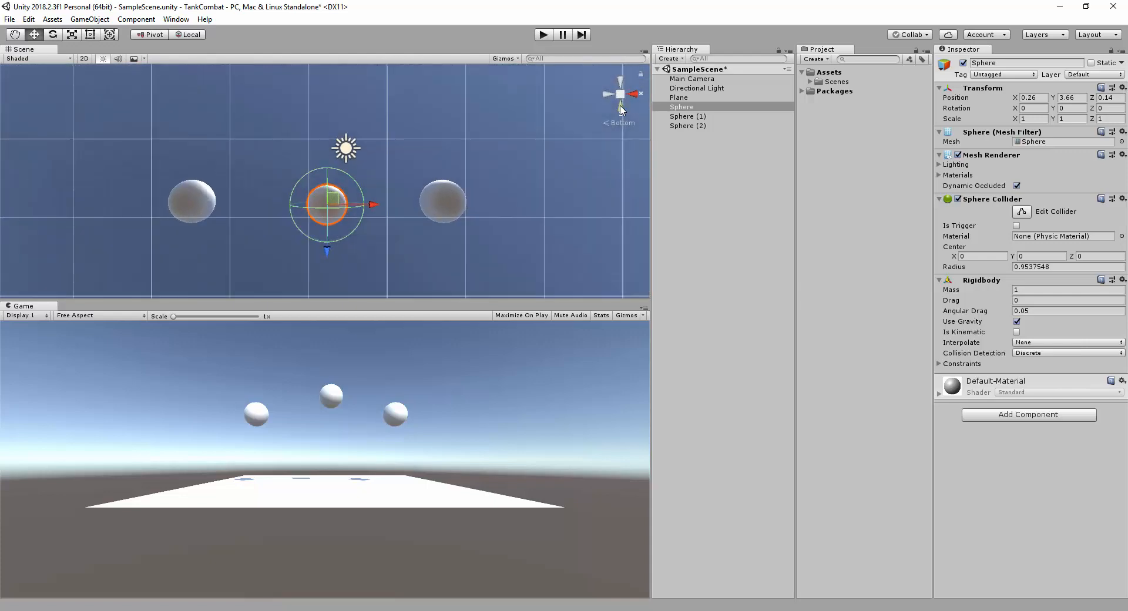
{"action": "left_click", "coordinate": [607, 94]}
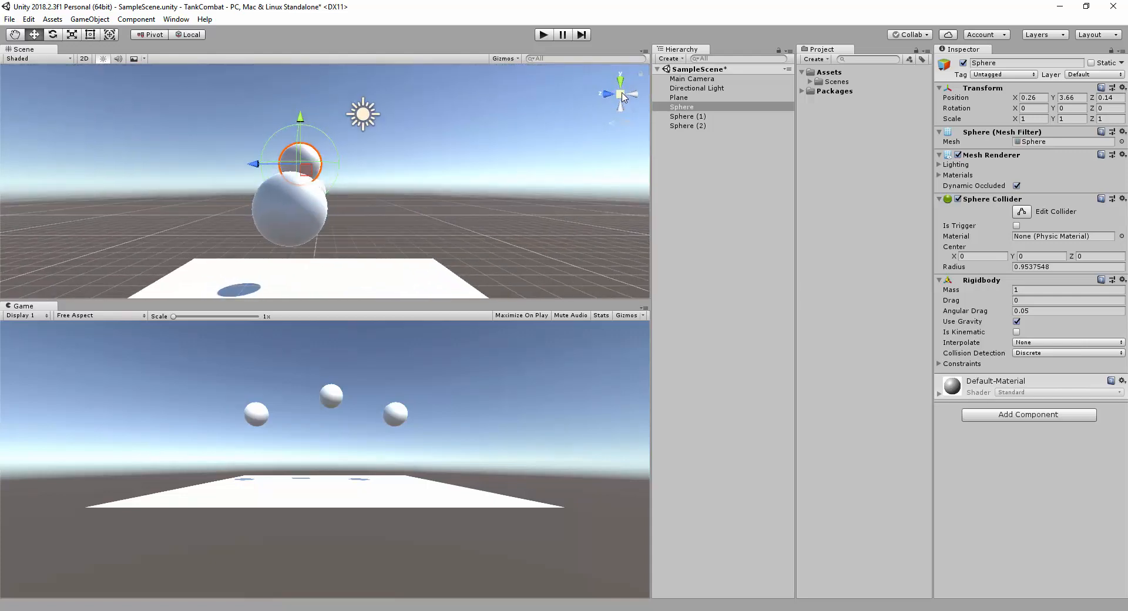
{"action": "left_click", "coordinate": [619, 93]}
{"action": "left_click", "coordinate": [620, 94]}
{"action": "left_click", "coordinate": [619, 93]}
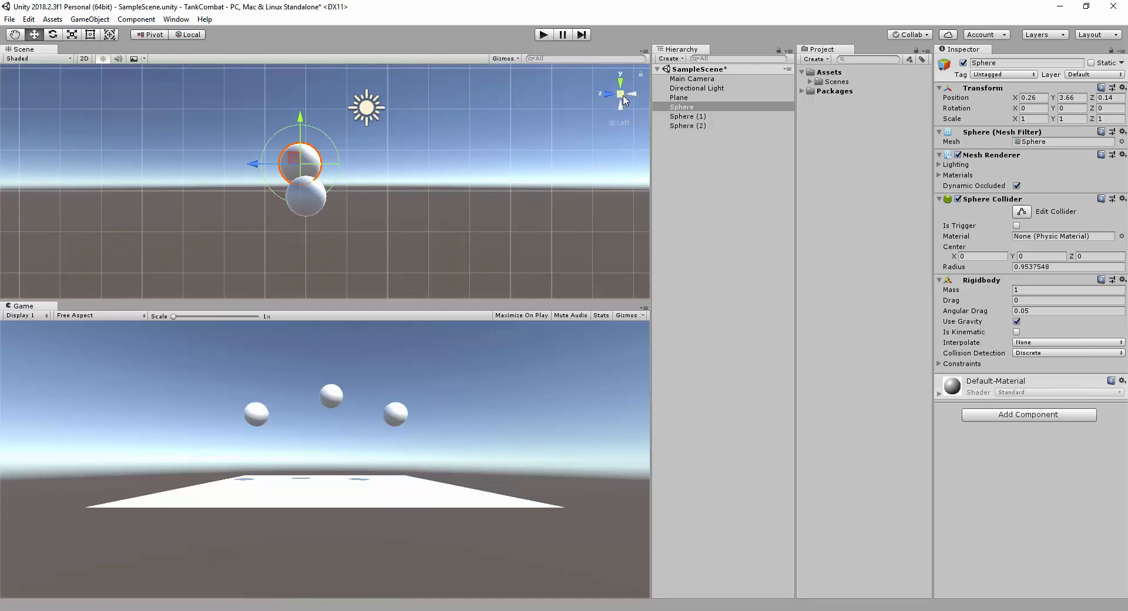
{"action": "left_click", "coordinate": [622, 95]}
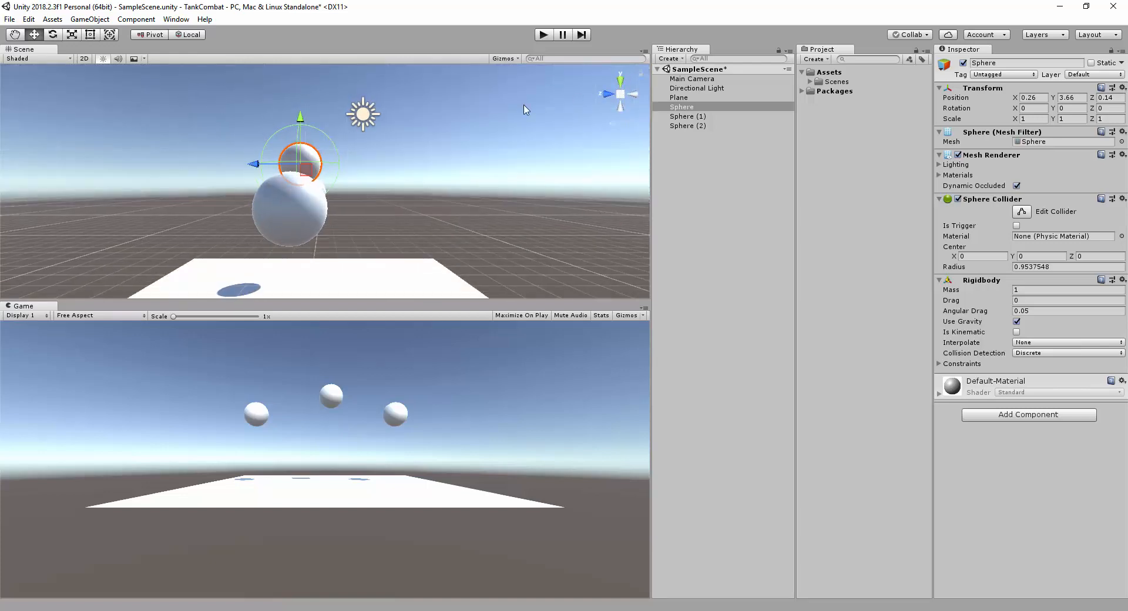
{"action": "left_click", "coordinate": [623, 84]}
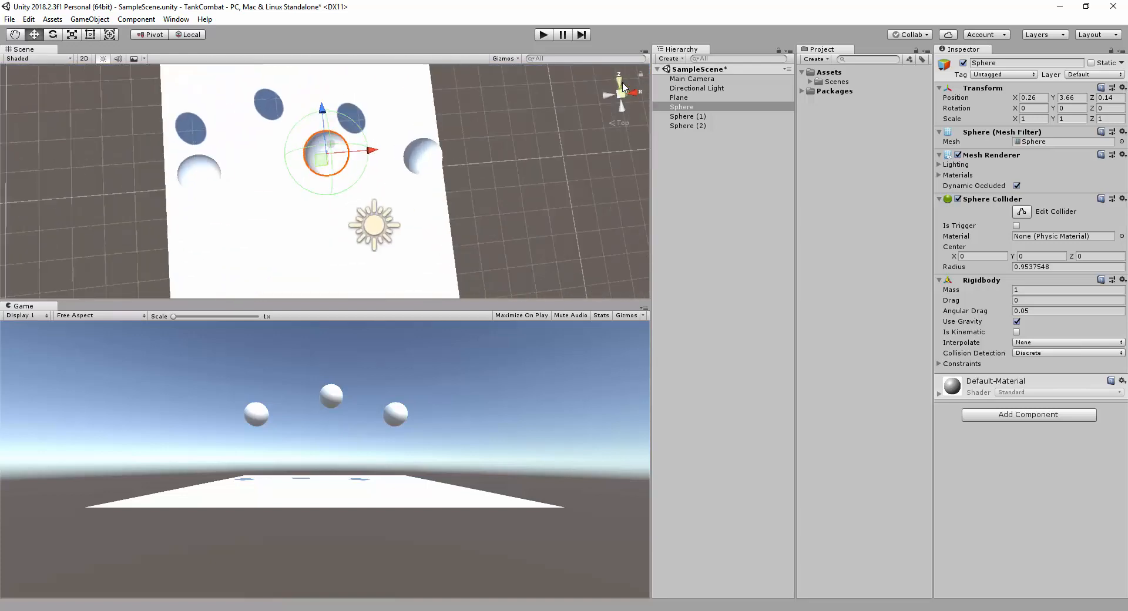
{"action": "left_click", "coordinate": [634, 94]}
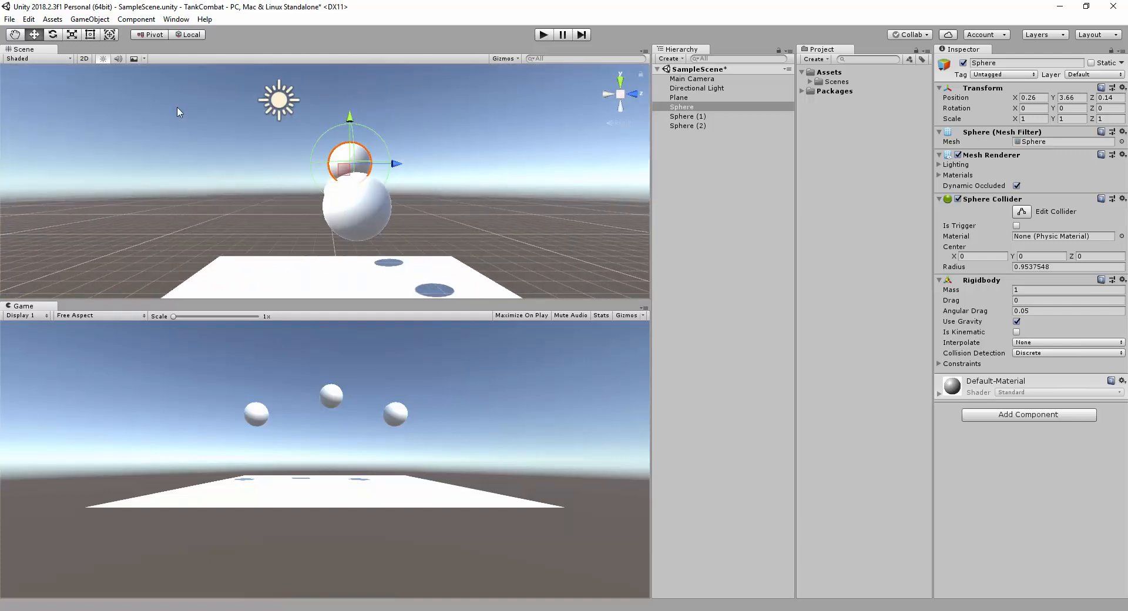
Step: Select the plane and examine it and the spheres by panning, orbiting and zooming the scene view
{"action": "left_click", "coordinate": [52, 34]}
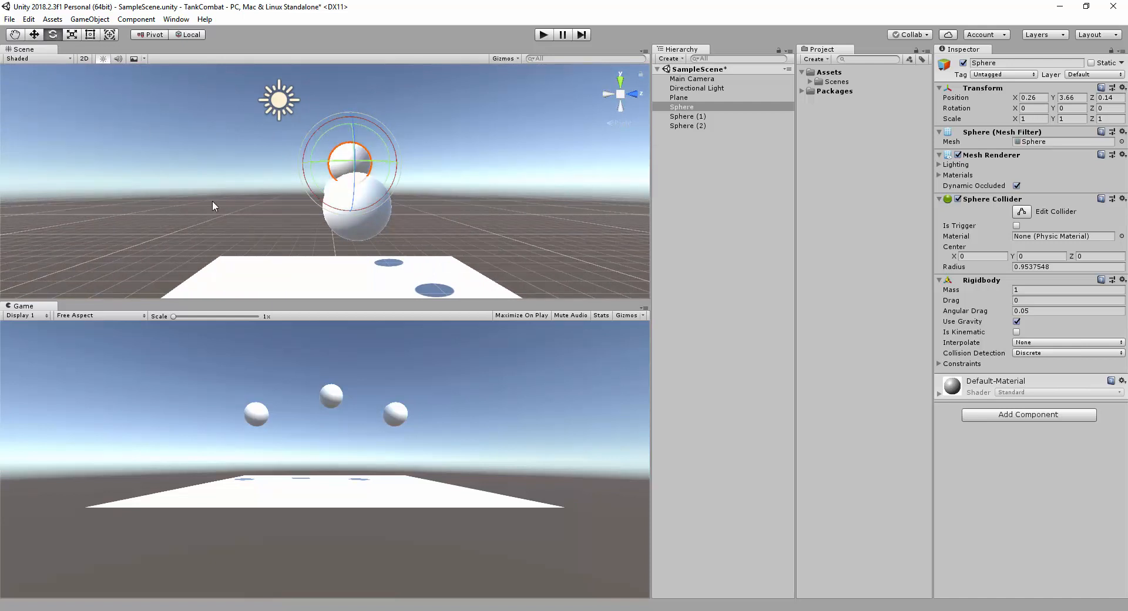
{"action": "left_click", "coordinate": [250, 266]}
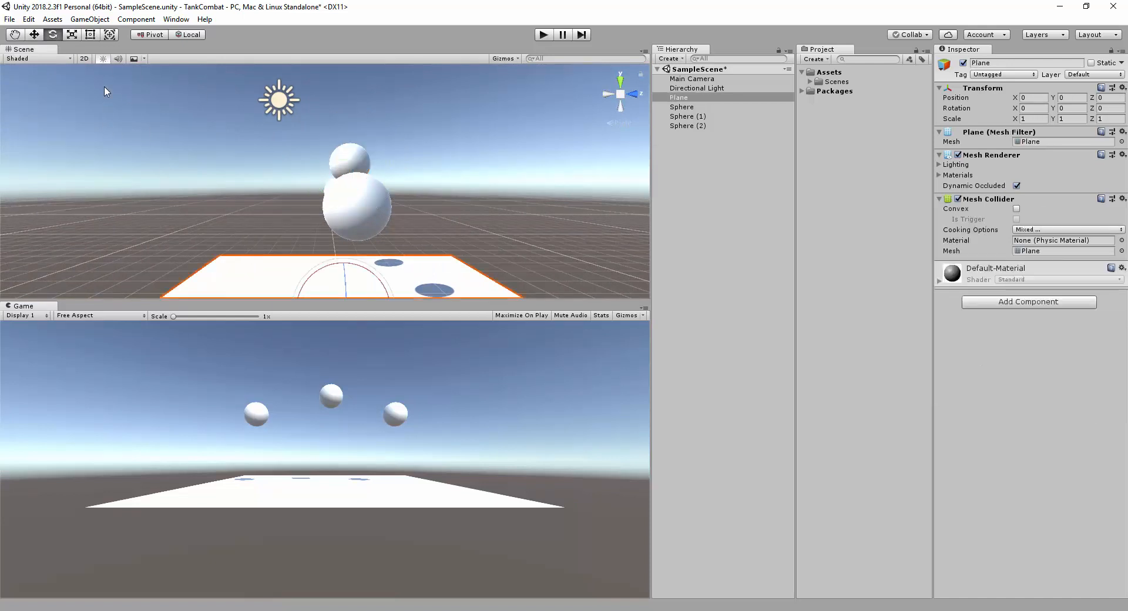
{"action": "left_click", "coordinate": [11, 36]}
{"action": "left_click_drag", "start_coordinate": [293, 185], "coordinate": [293, 136]}
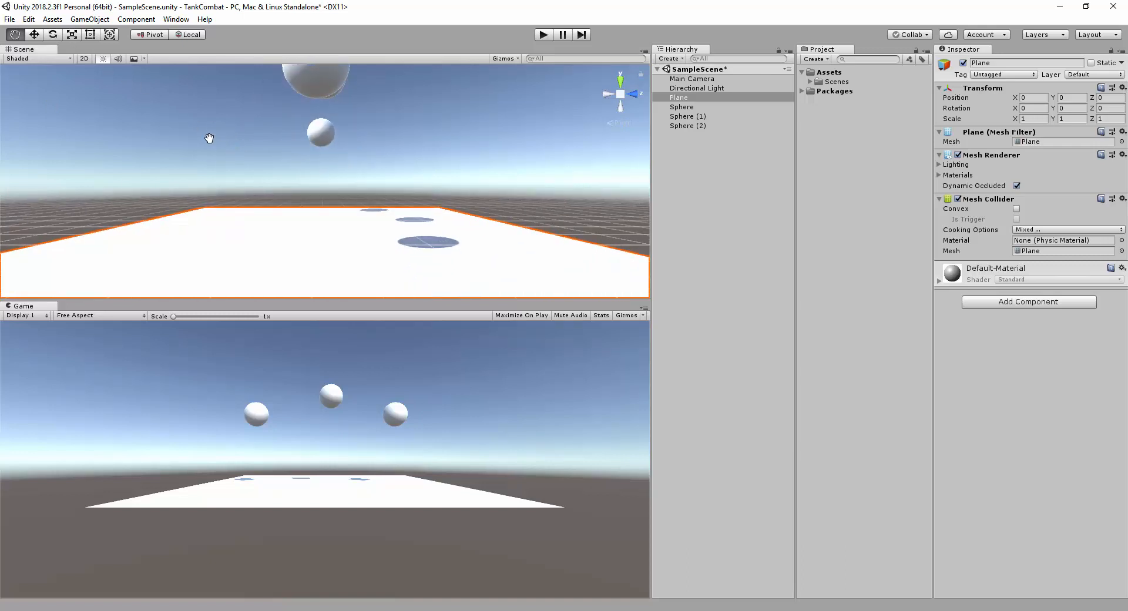
{"action": "left_click_drag", "start_coordinate": [206, 115], "coordinate": [361, 174], "text": "alt"}
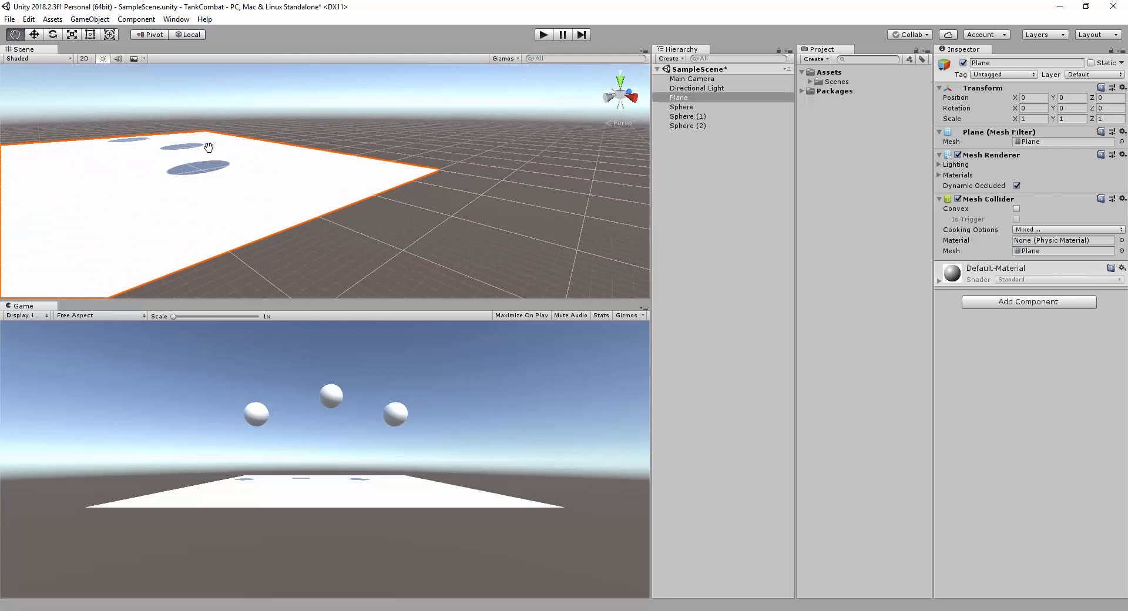
{"action": "left_click_drag", "start_coordinate": [154, 135], "coordinate": [337, 250], "text": "alt"}
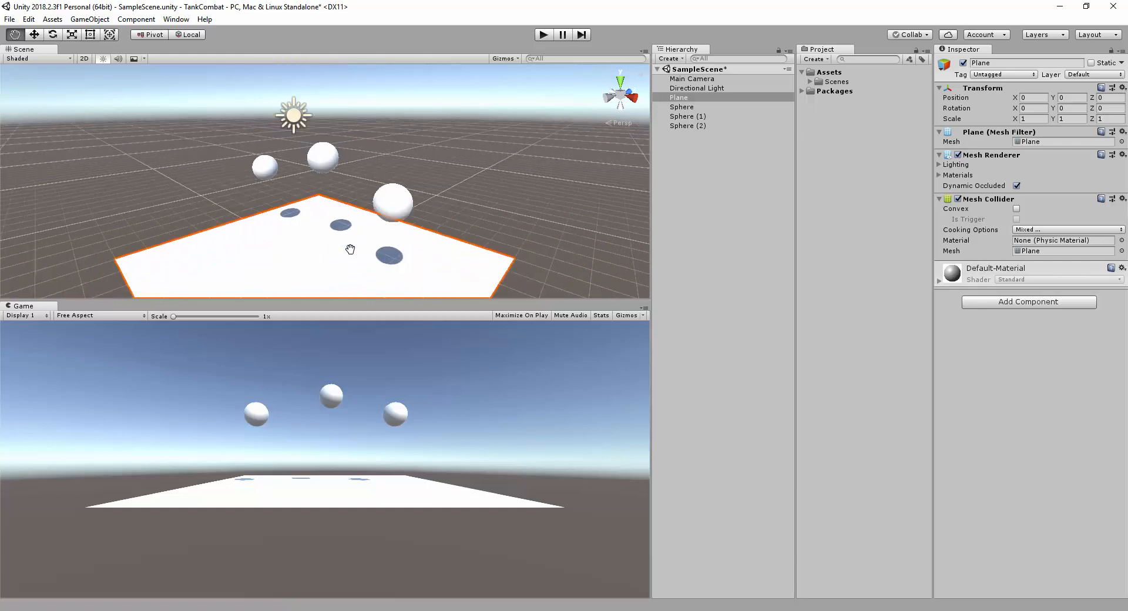
{"action": "scroll", "coordinate": [350, 249], "scroll_direction": "up", "scroll_amount": 1}
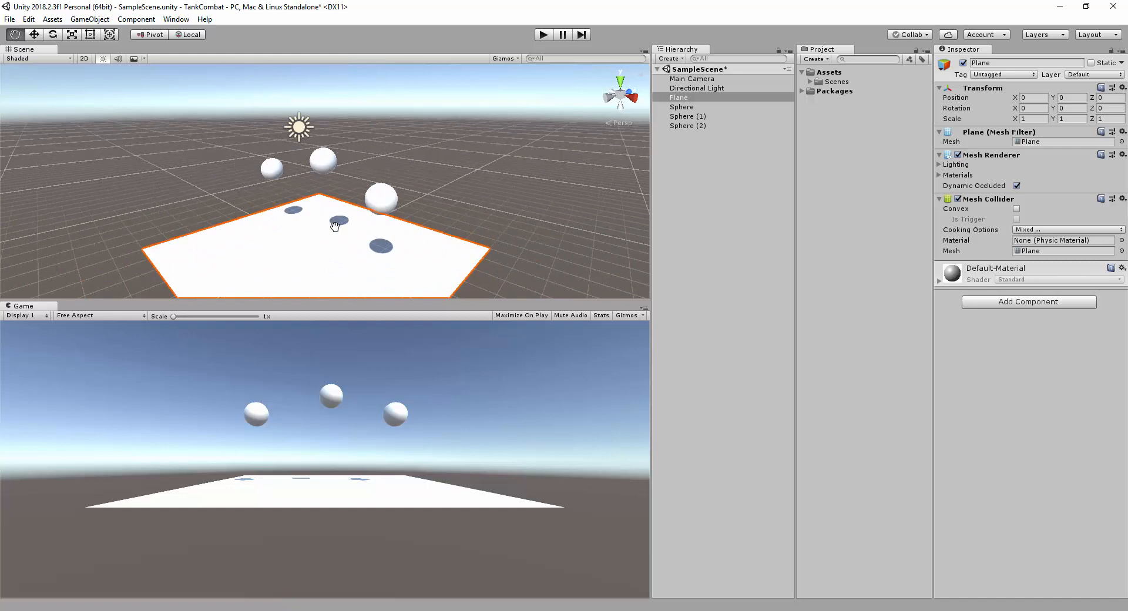
{"action": "left_click_drag", "start_coordinate": [334, 227], "coordinate": [351, 181]}
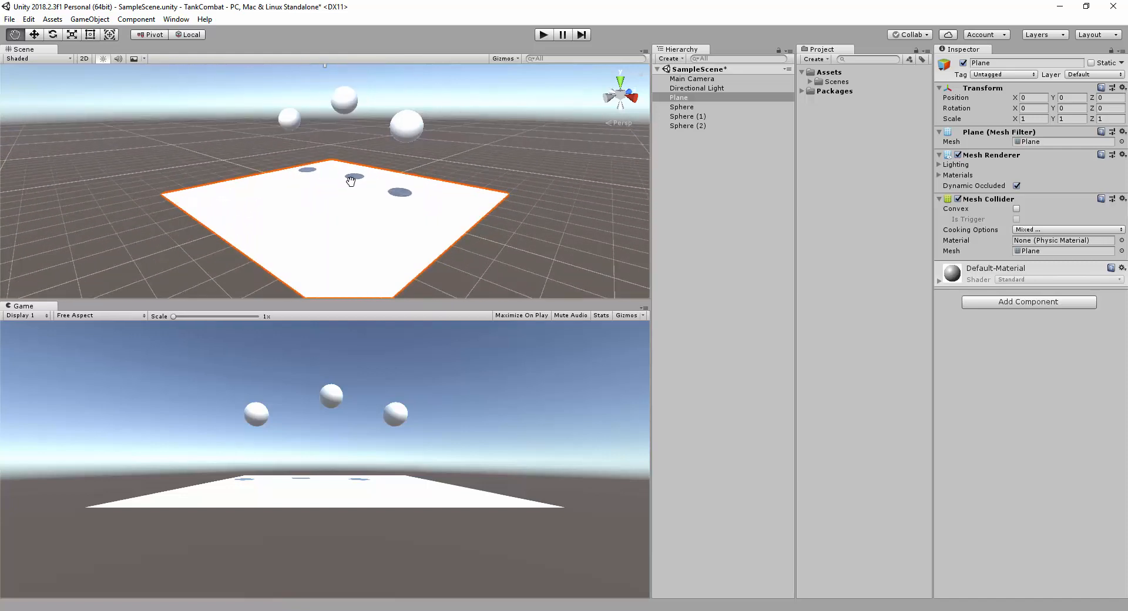
{"action": "right_click_drag", "start_coordinate": [391, 156], "coordinate": [408, 227]}
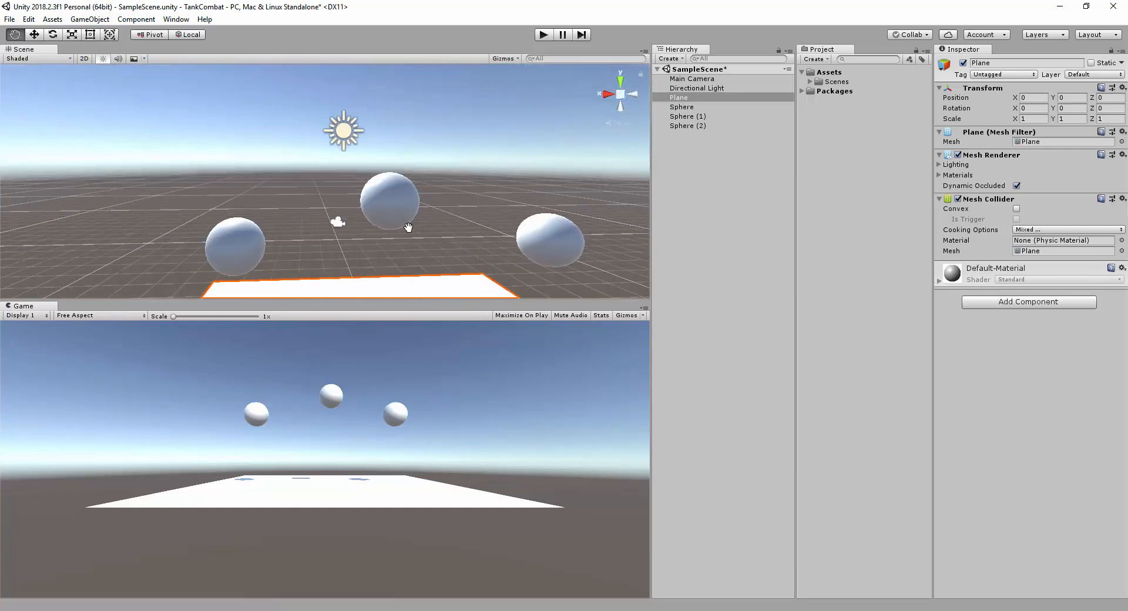
Step: Select the middle sphere with the Move tool and look around until the whole plane and all three spheres are in view
{"action": "left_click", "coordinate": [35, 34]}
{"action": "left_click", "coordinate": [392, 202]}
{"action": "middle_click_drag", "start_coordinate": [295, 223], "coordinate": [310, 156]}
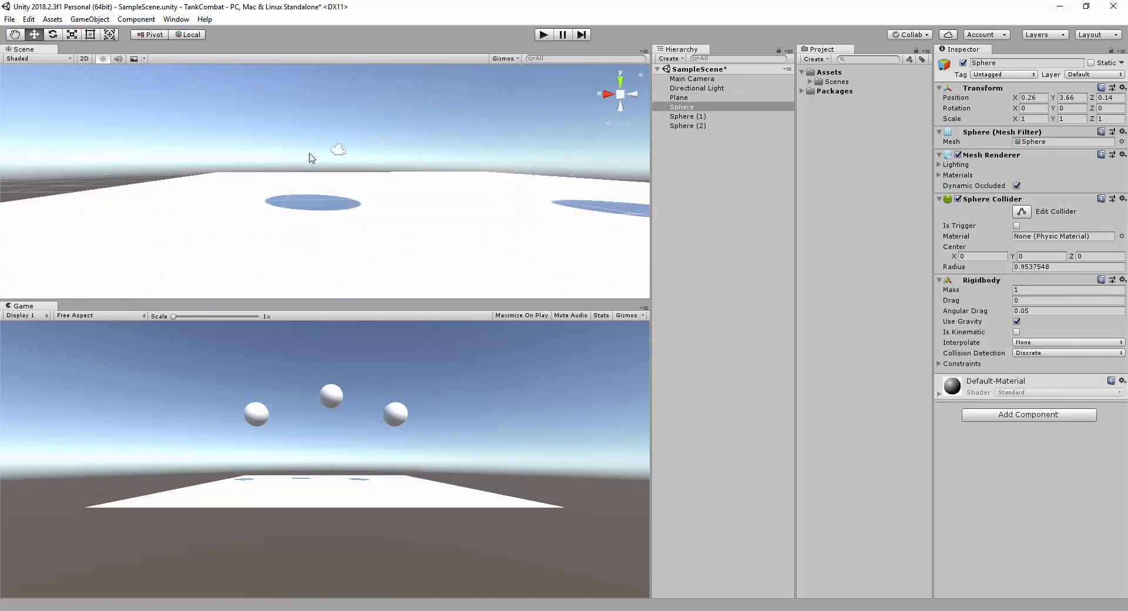
{"action": "right_click_drag", "start_coordinate": [309, 156], "coordinate": [330, 161]}
{"action": "scroll", "coordinate": [335, 158], "scroll_direction": "down", "scroll_amount": 8}
{"action": "middle_click_drag", "start_coordinate": [346, 120], "coordinate": [365, 177]}
Step: Try rotating the plane with the Rotate tool, including to about -49.7 on Z, and undo each rotation
{"action": "left_click", "coordinate": [366, 205]}
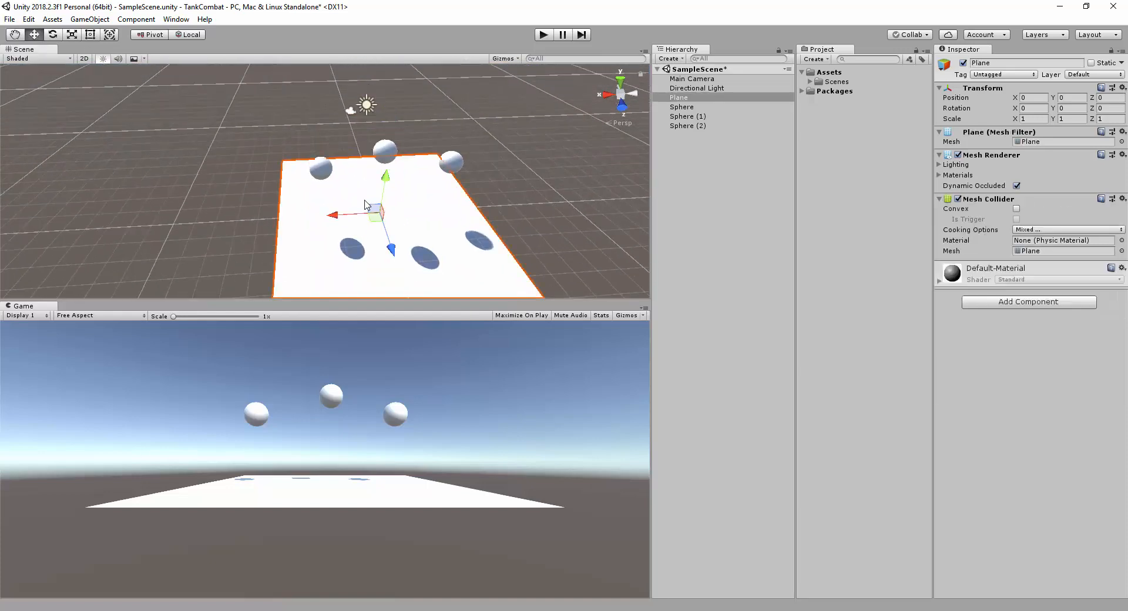
{"action": "left_click", "coordinate": [52, 34]}
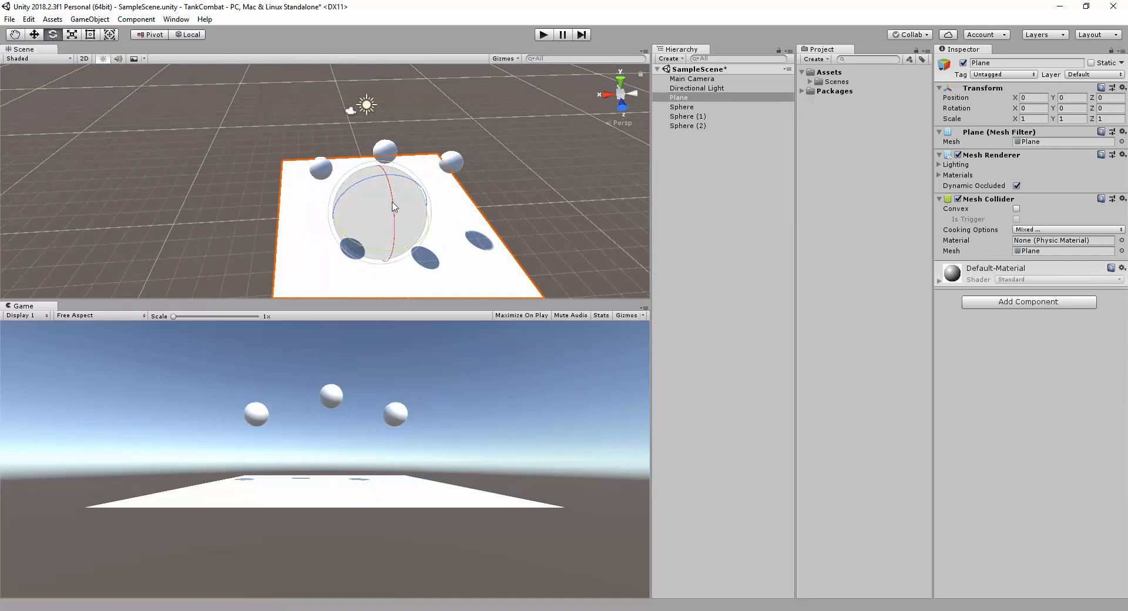
{"action": "left_click_drag", "start_coordinate": [395, 205], "coordinate": [306, 236]}
{"action": "key", "text": "ctrl+z"}
{"action": "key", "text": "ctrl+z"}
{"action": "left_click_drag", "start_coordinate": [369, 178], "coordinate": [290, 218]}
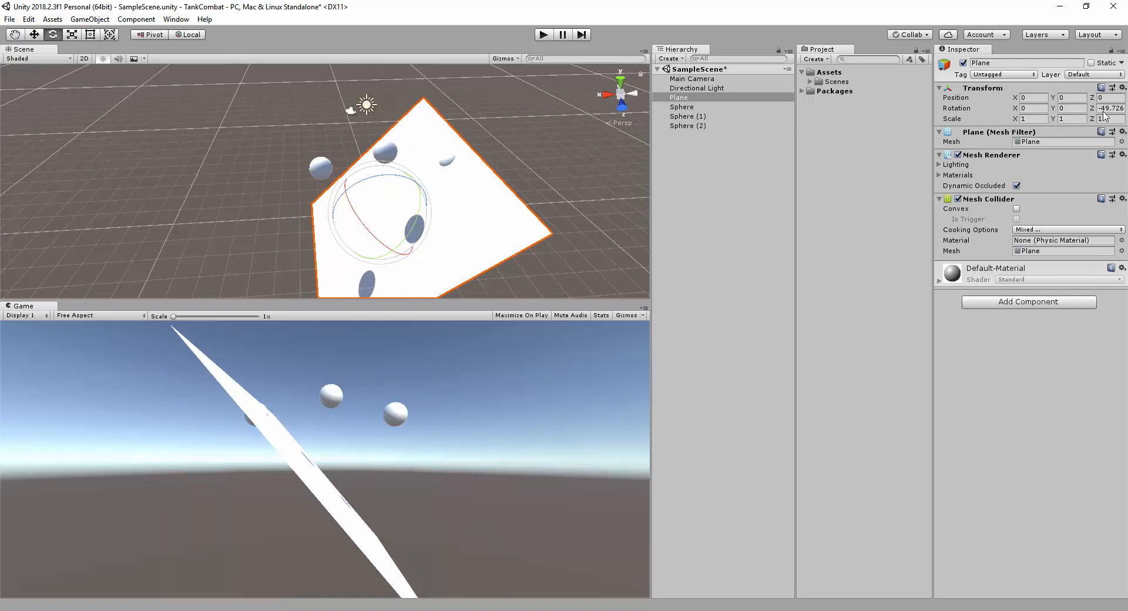
{"action": "key", "text": "ctrl+z"}
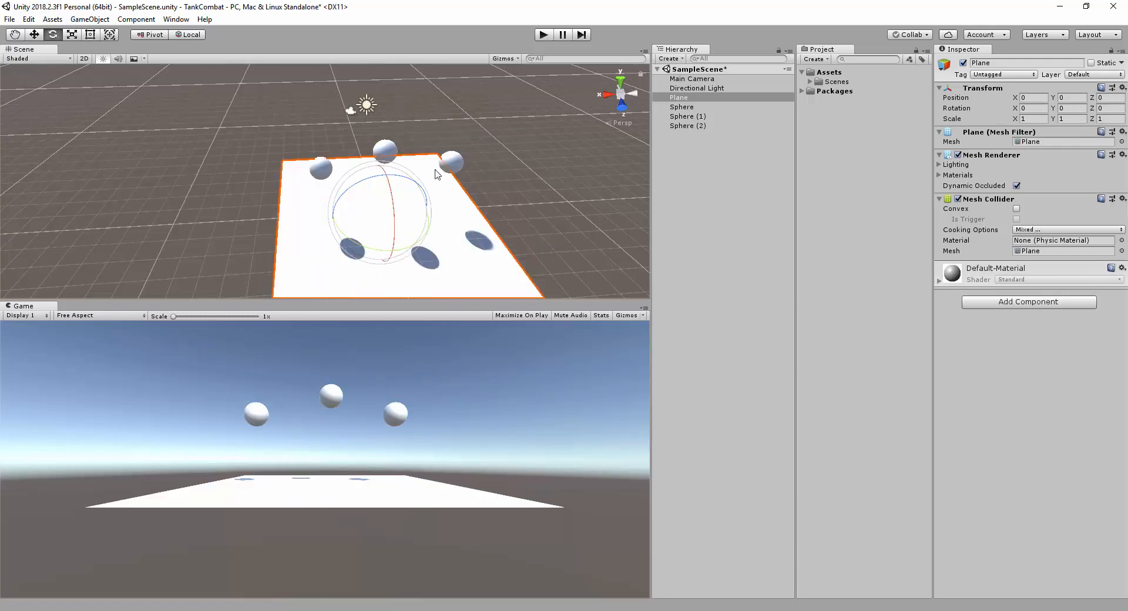
Step: Rotate the plane to about -55.6 on X and move it to about X 8.33, Y 1.47, Z -2.15
{"action": "left_click_drag", "start_coordinate": [395, 209], "coordinate": [386, 174]}
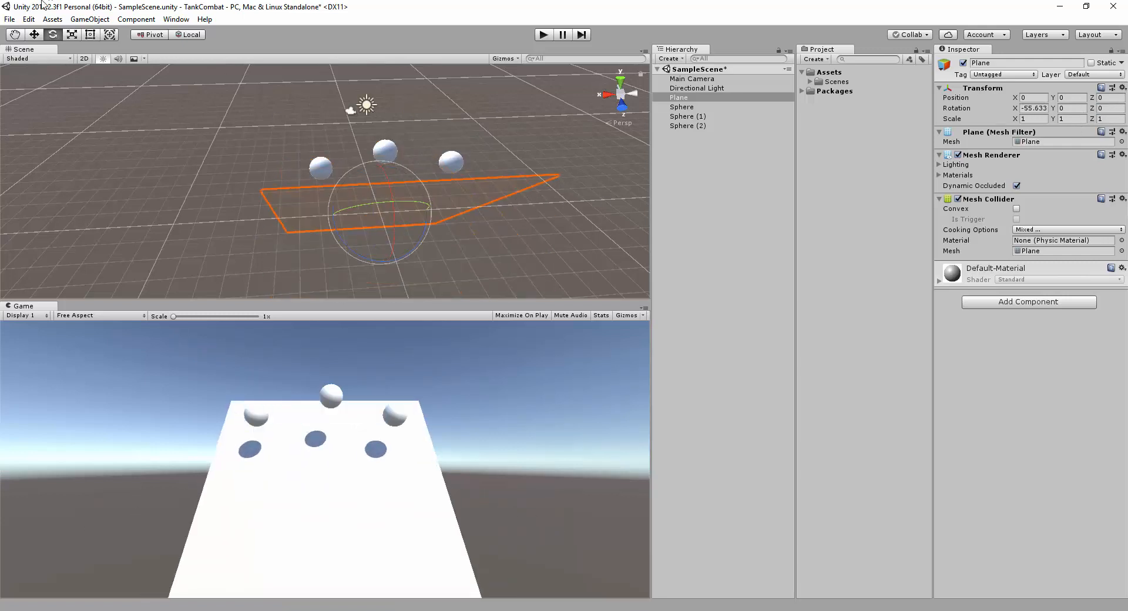
{"action": "left_click", "coordinate": [34, 34]}
{"action": "left_click_drag", "start_coordinate": [376, 214], "coordinate": [184, 169]}
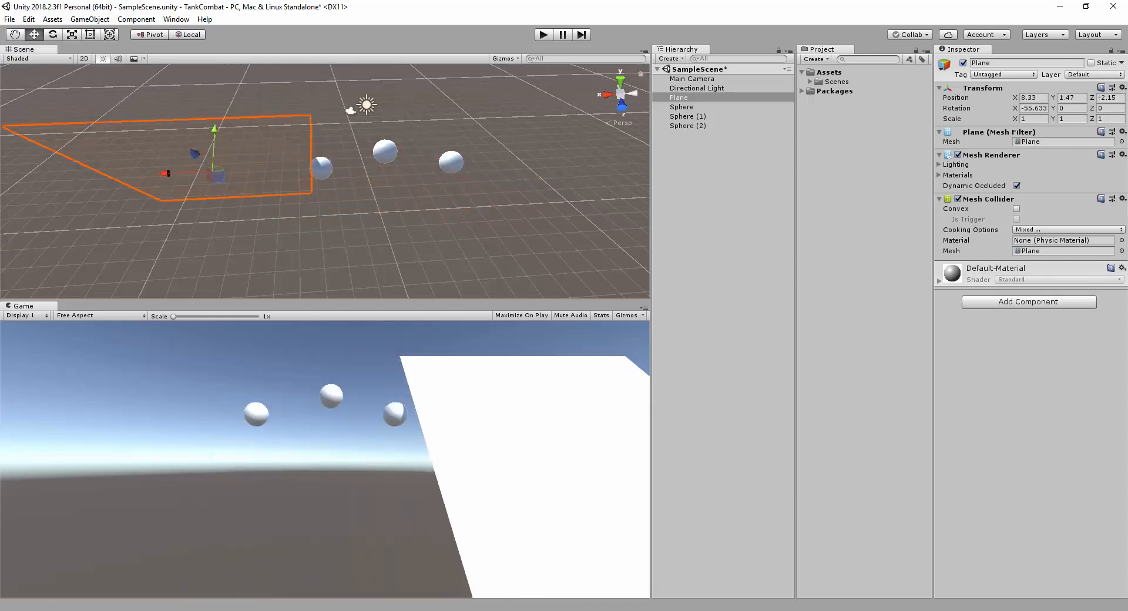
Step: Reset the plane's position and rotation to zero
{"action": "left_click", "coordinate": [1122, 87]}
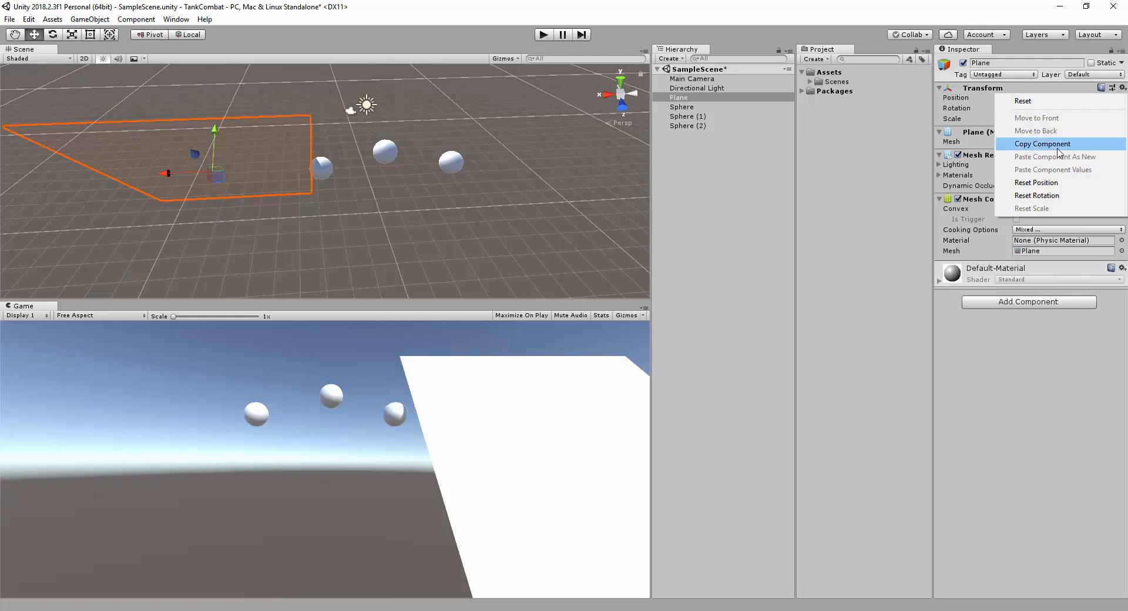
{"action": "left_click", "coordinate": [1044, 184]}
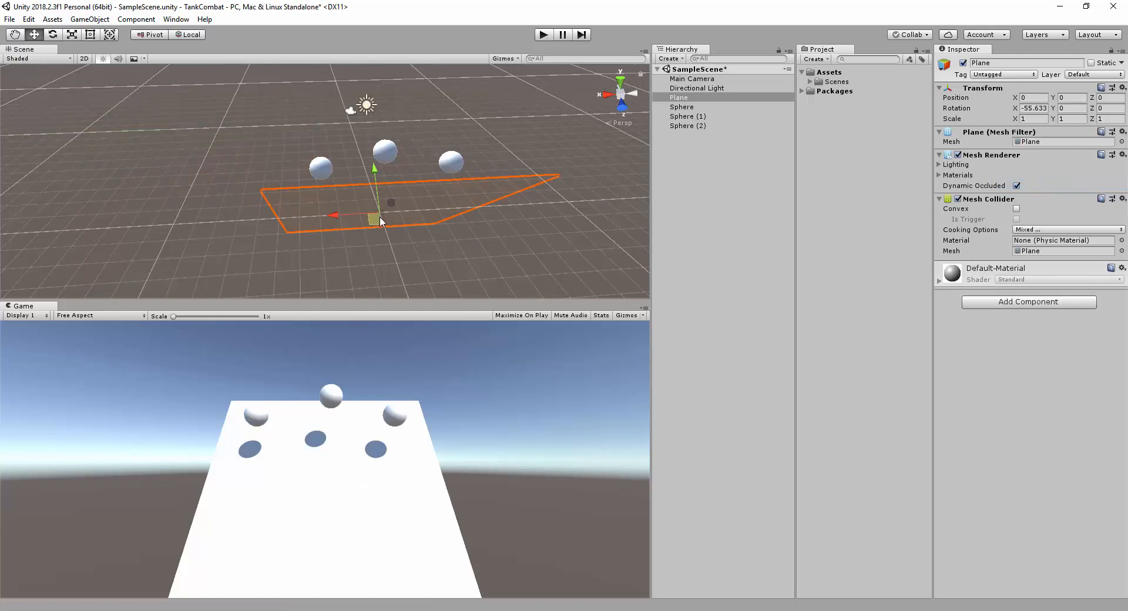
{"action": "left_click", "coordinate": [1122, 87]}
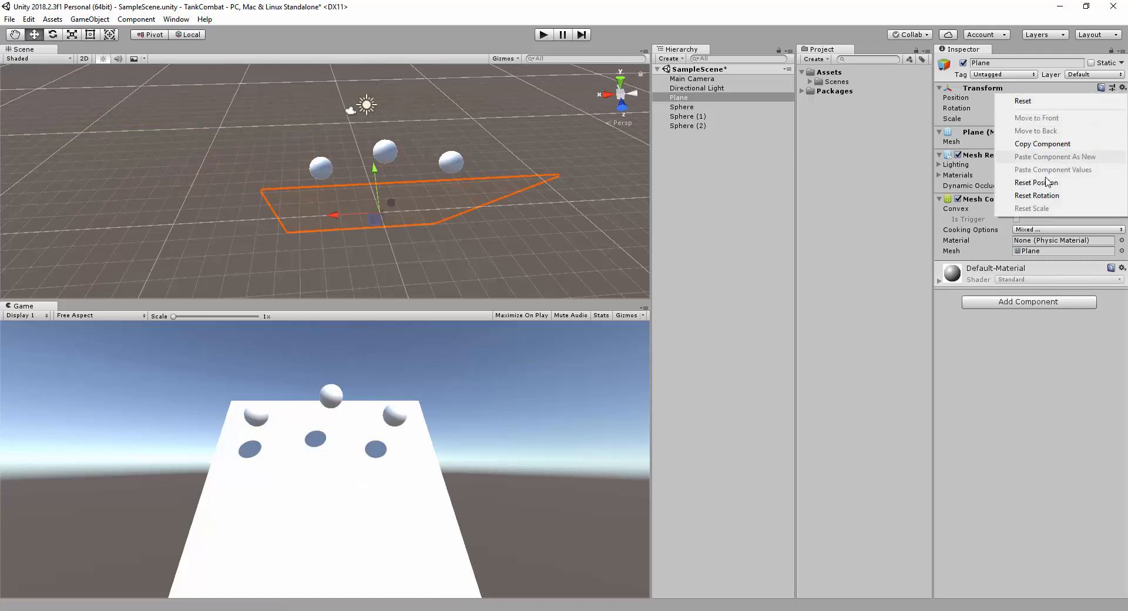
{"action": "left_click", "coordinate": [1036, 196]}
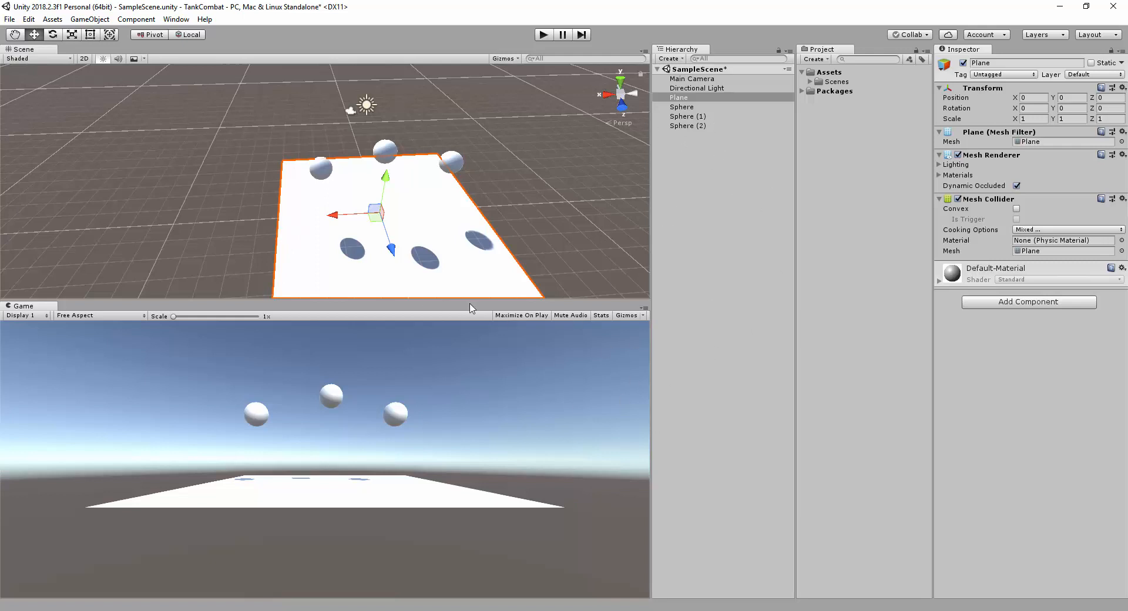
Step: Check the lesson outline in Notepad, return to Unity and delete all three spheres from the scene
{"action": "left_click", "coordinate": [183, 610]}
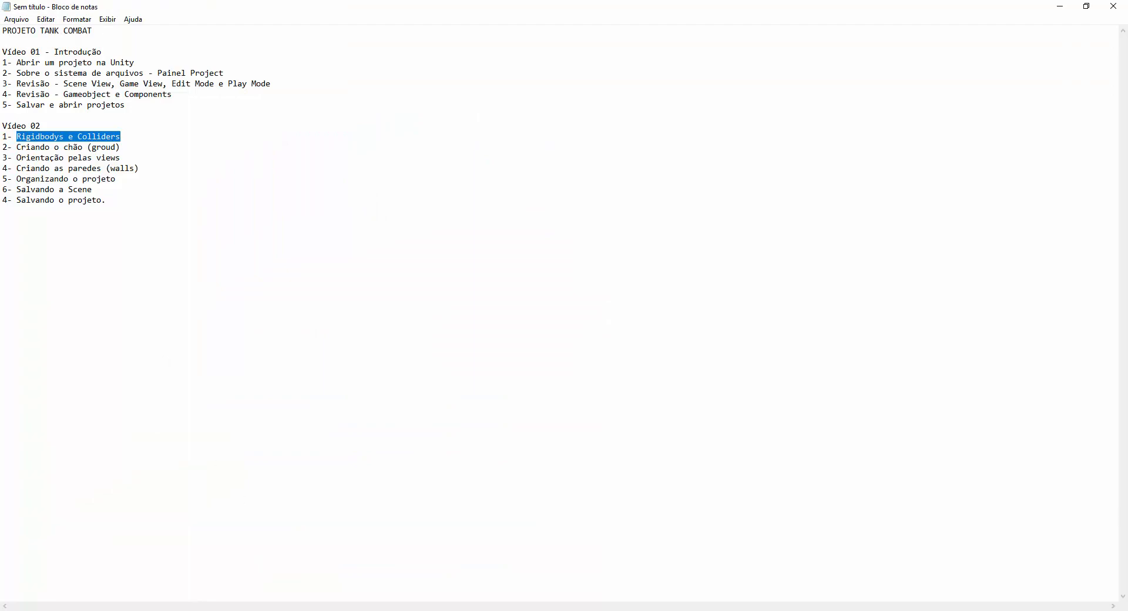
{"action": "left_click", "coordinate": [244, 610]}
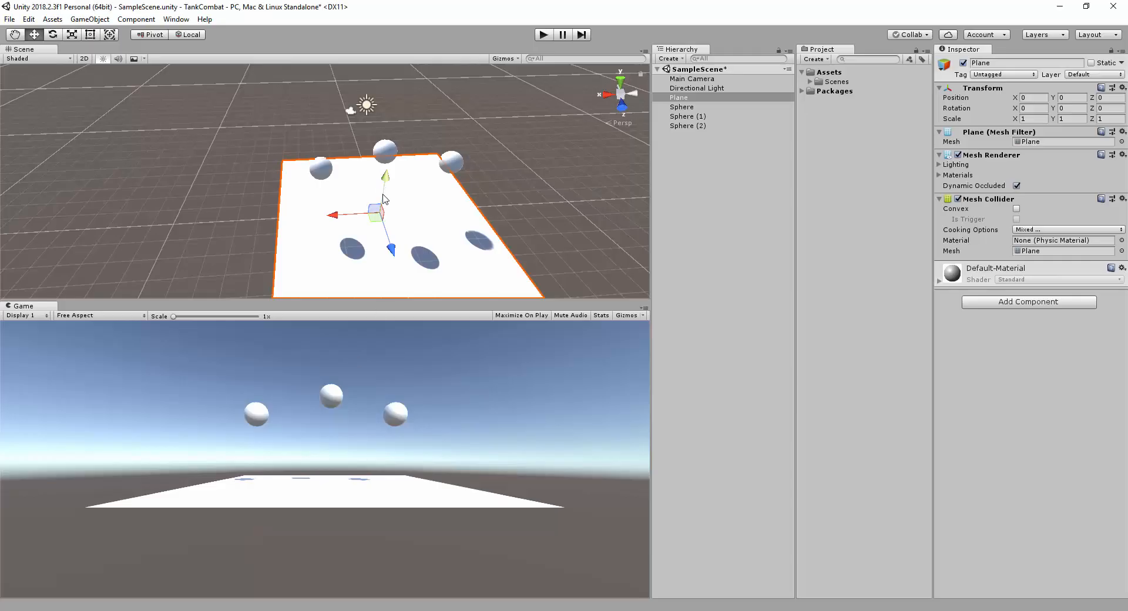
{"action": "left_click", "coordinate": [686, 107]}
{"action": "key", "text": "Delete"}
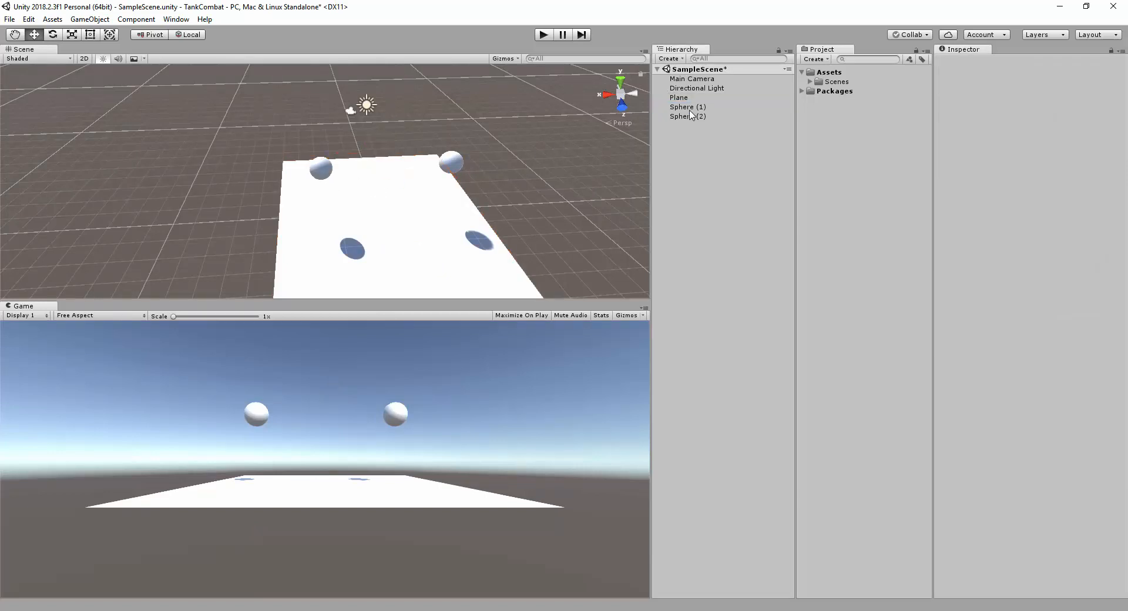
{"action": "left_click", "coordinate": [691, 109]}
{"action": "key", "text": "Delete"}
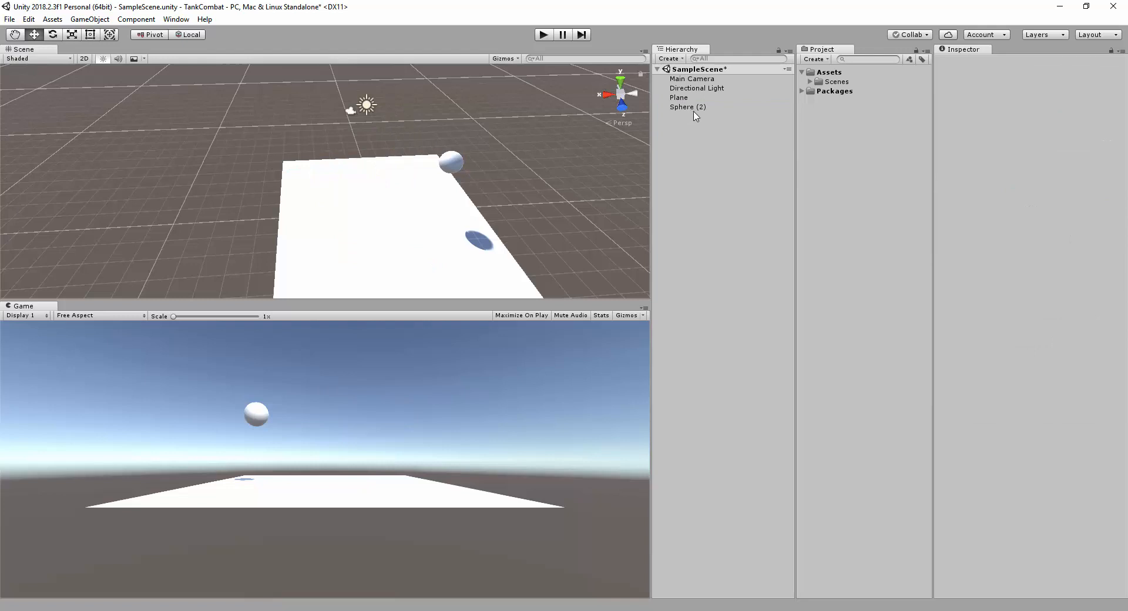
{"action": "left_click", "coordinate": [695, 111]}
{"action": "key", "text": "Delete"}
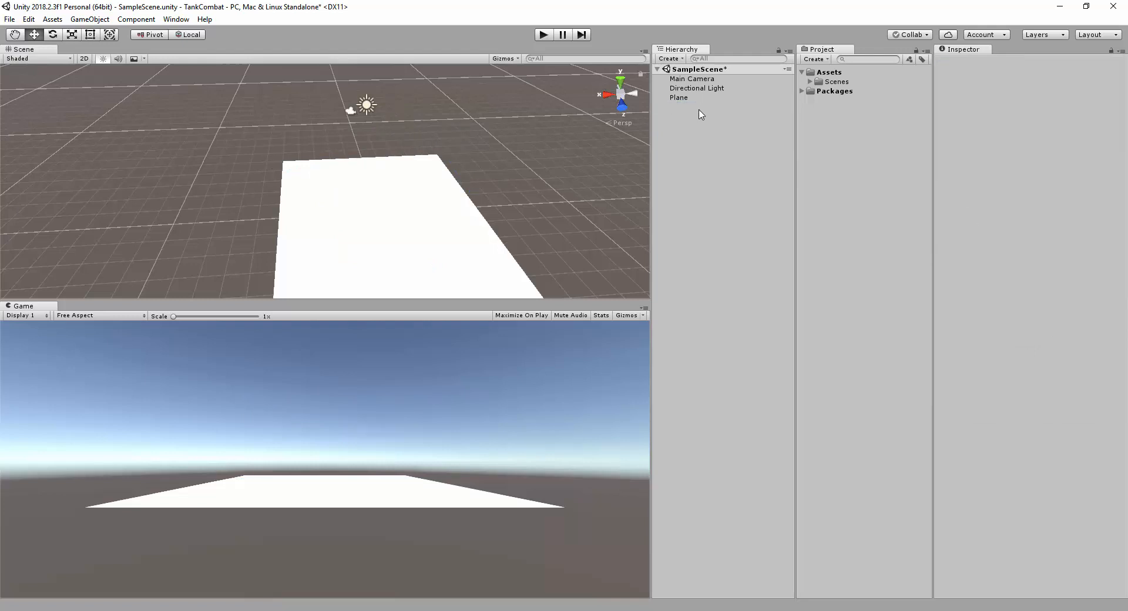
Step: Raise the Main Camera to about Y 4.13 and tilt it down to about 26.5 on X
{"action": "middle_click_drag", "start_coordinate": [367, 174], "coordinate": [337, 156]}
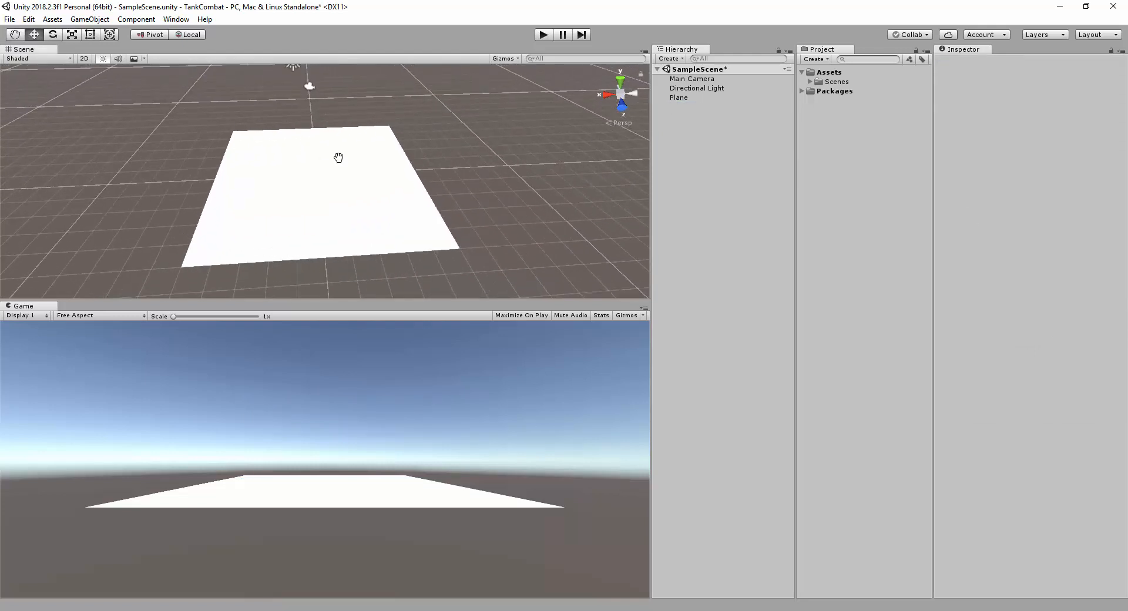
{"action": "scroll", "coordinate": [299, 164], "scroll_direction": "up", "scroll_amount": 3}
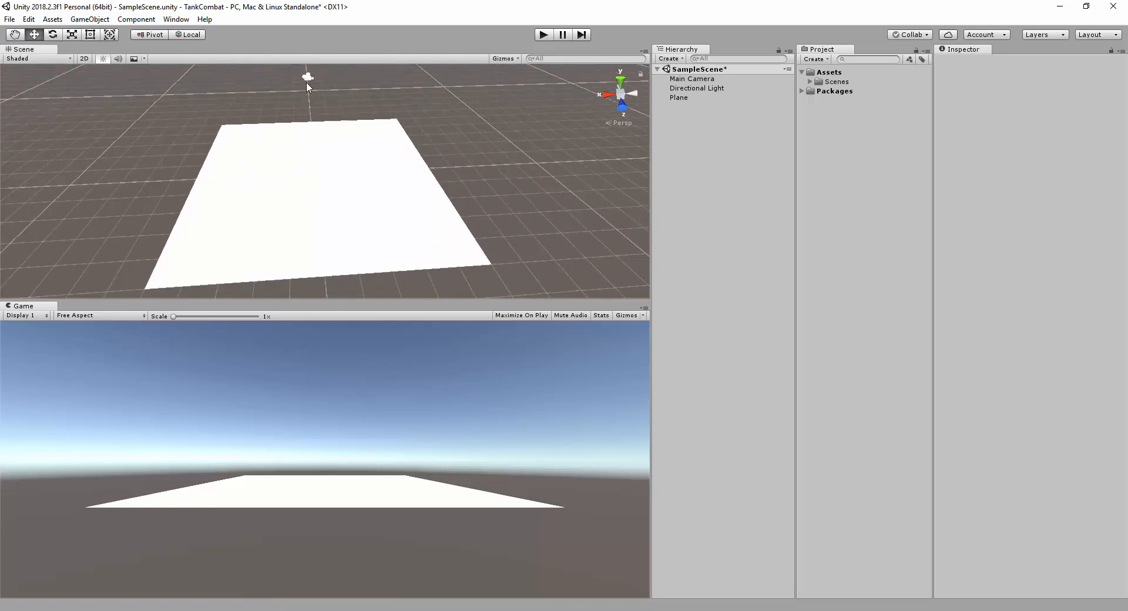
{"action": "middle_click_drag", "start_coordinate": [262, 138], "coordinate": [277, 171]}
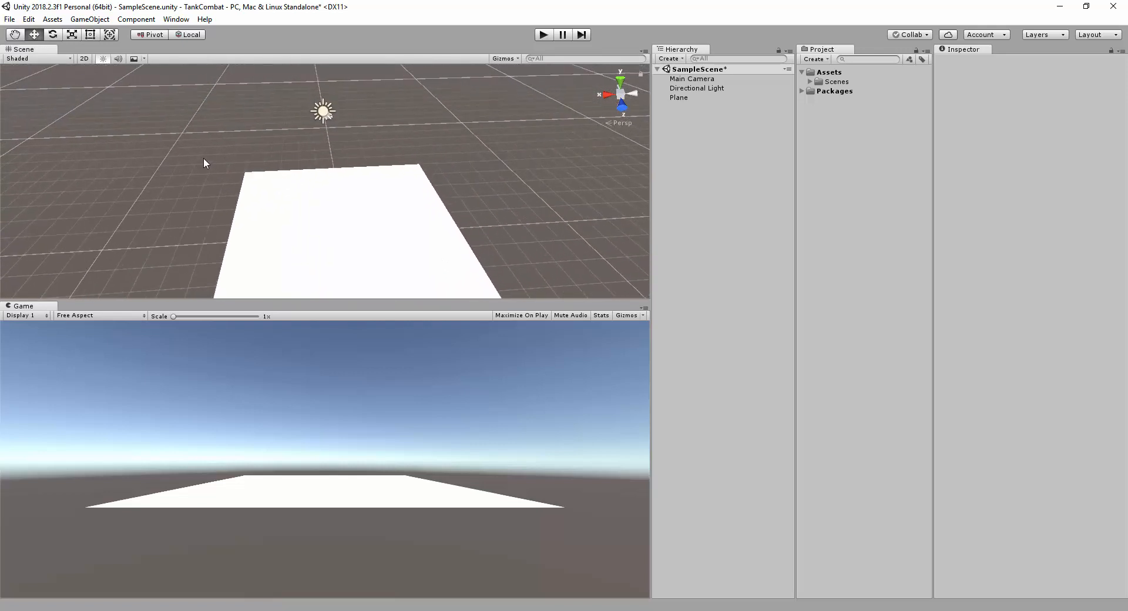
{"action": "left_click_drag", "start_coordinate": [203, 163], "coordinate": [322, 198], "text": "alt"}
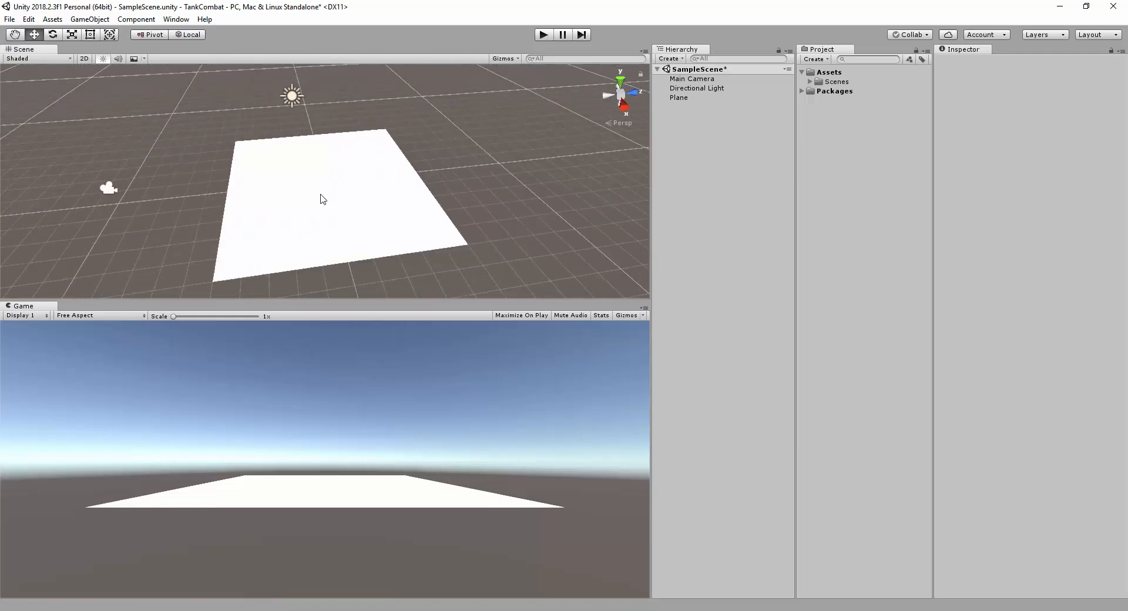
{"action": "left_click", "coordinate": [110, 188]}
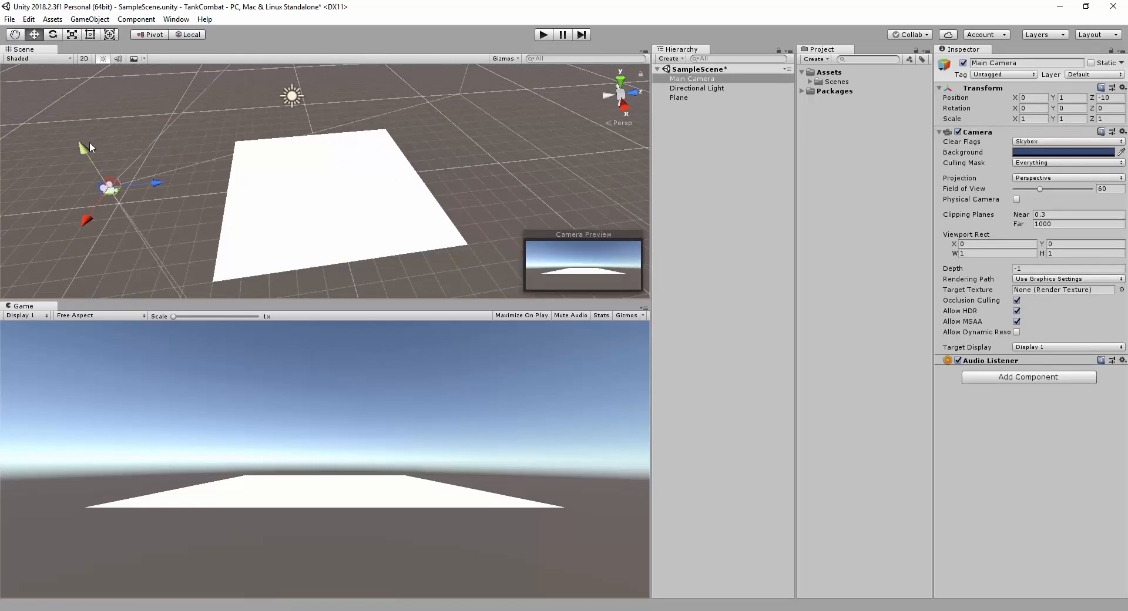
{"action": "left_click_drag", "start_coordinate": [81, 143], "coordinate": [43, 78]}
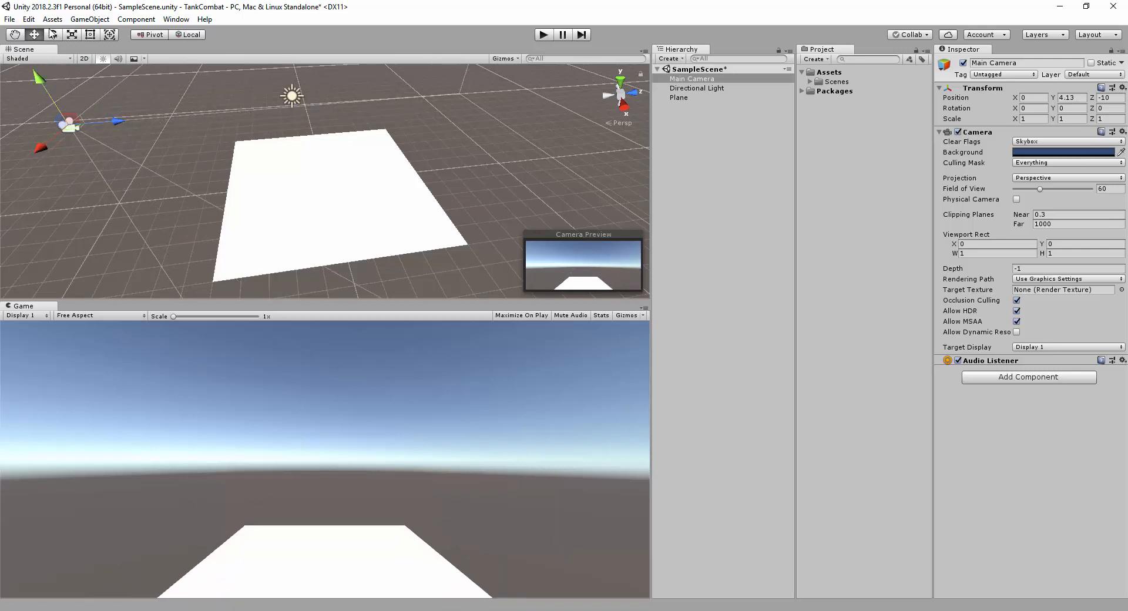
{"action": "left_click", "coordinate": [53, 34]}
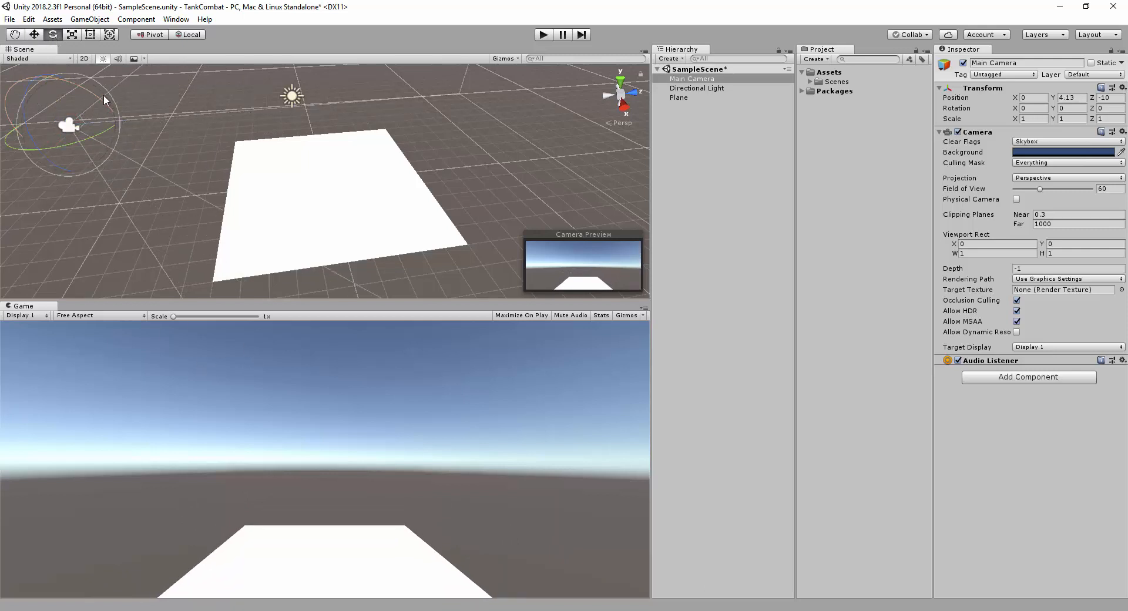
{"action": "left_click_drag", "start_coordinate": [108, 101], "coordinate": [170, 178], "text": "alt"}
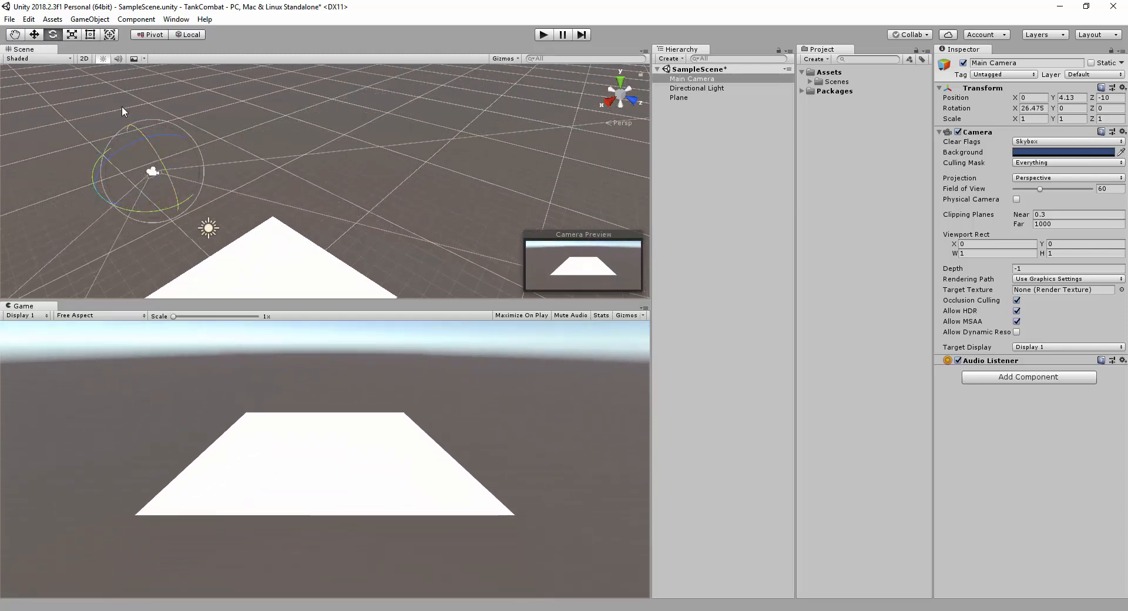
Step: Move the Main Camera to about Y 5.65, Z -6.42 and tilt it to about 51.1 on X to frame the plane
{"action": "left_click", "coordinate": [34, 35]}
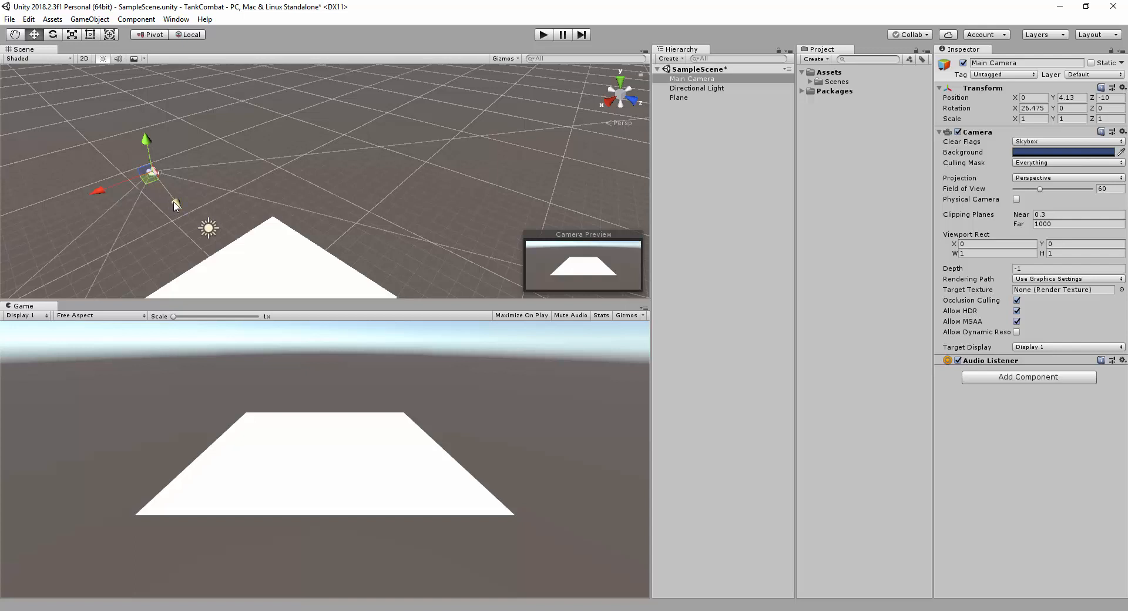
{"action": "left_click_drag", "start_coordinate": [176, 204], "coordinate": [200, 231]}
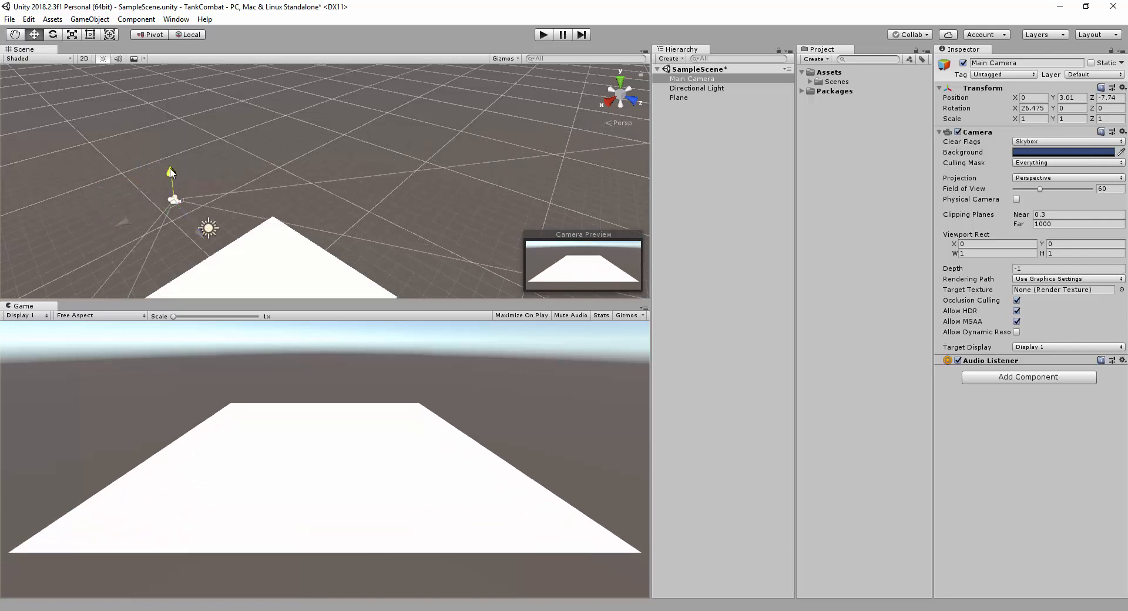
{"action": "left_click_drag", "start_coordinate": [170, 171], "coordinate": [191, 196]}
{"action": "key", "text": "e"}
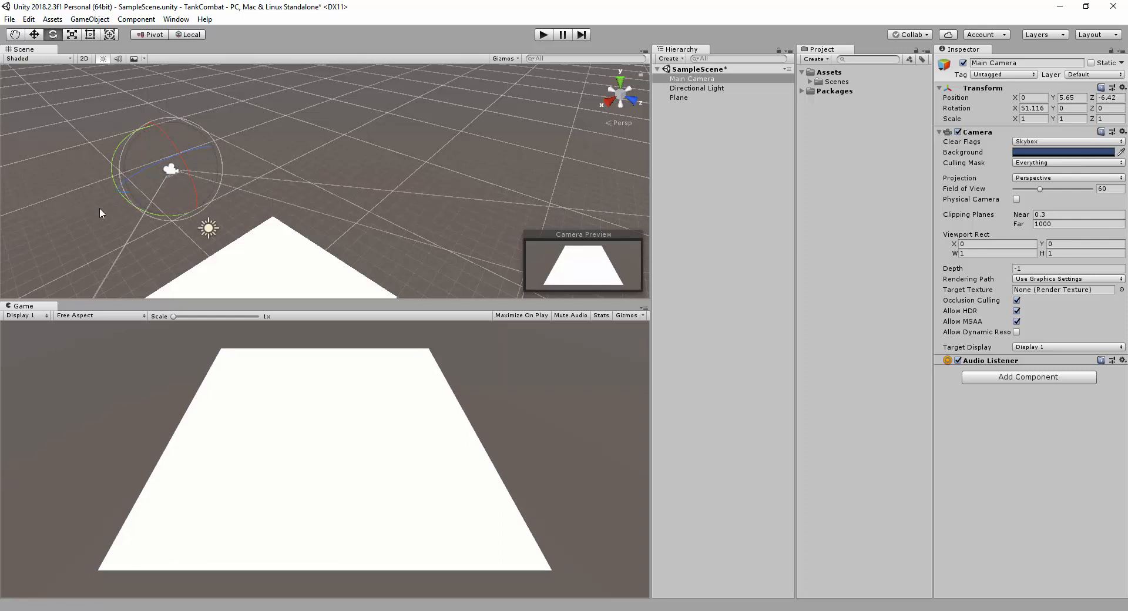
Step: Rename the plane as Ground
{"action": "left_click", "coordinate": [698, 81]}
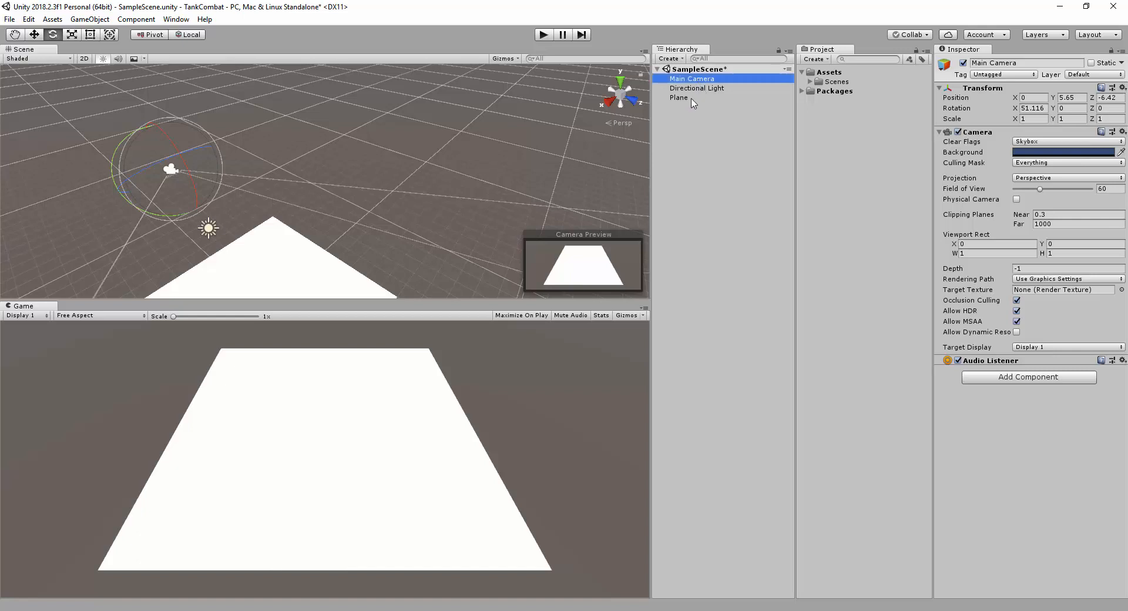
{"action": "left_click", "coordinate": [689, 98]}
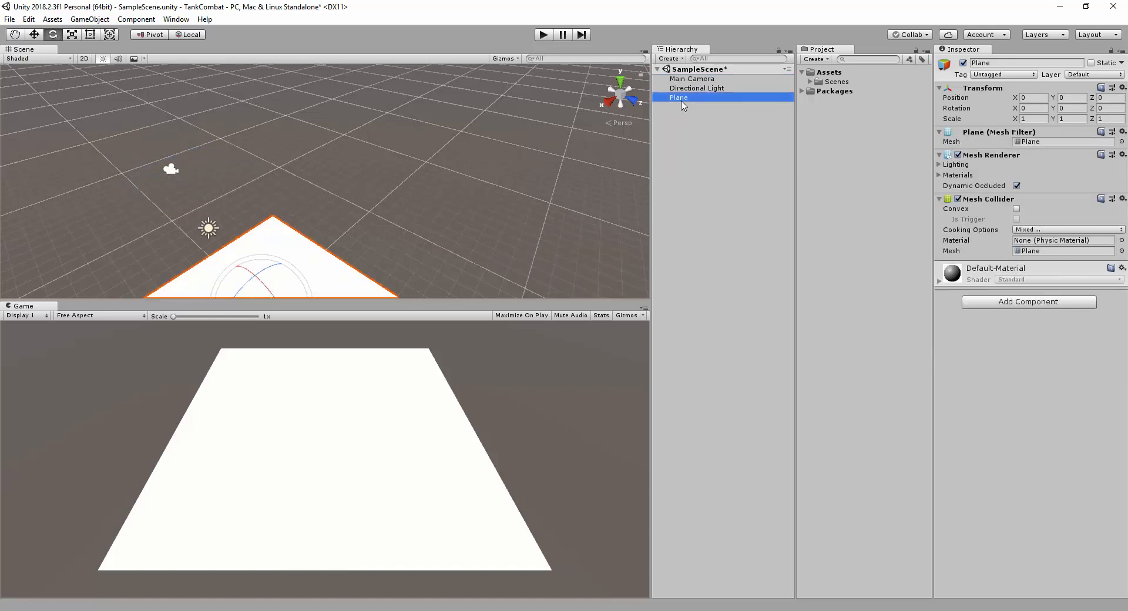
{"action": "left_click", "coordinate": [683, 100]}
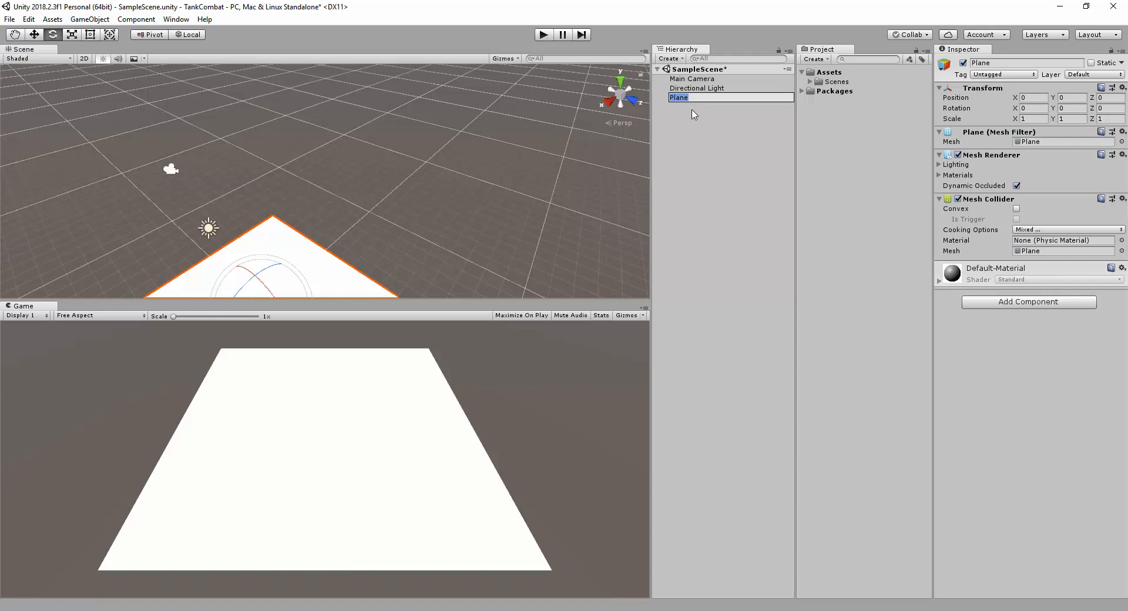
{"action": "type", "text": "Ground"}
{"action": "key", "text": "Return"}
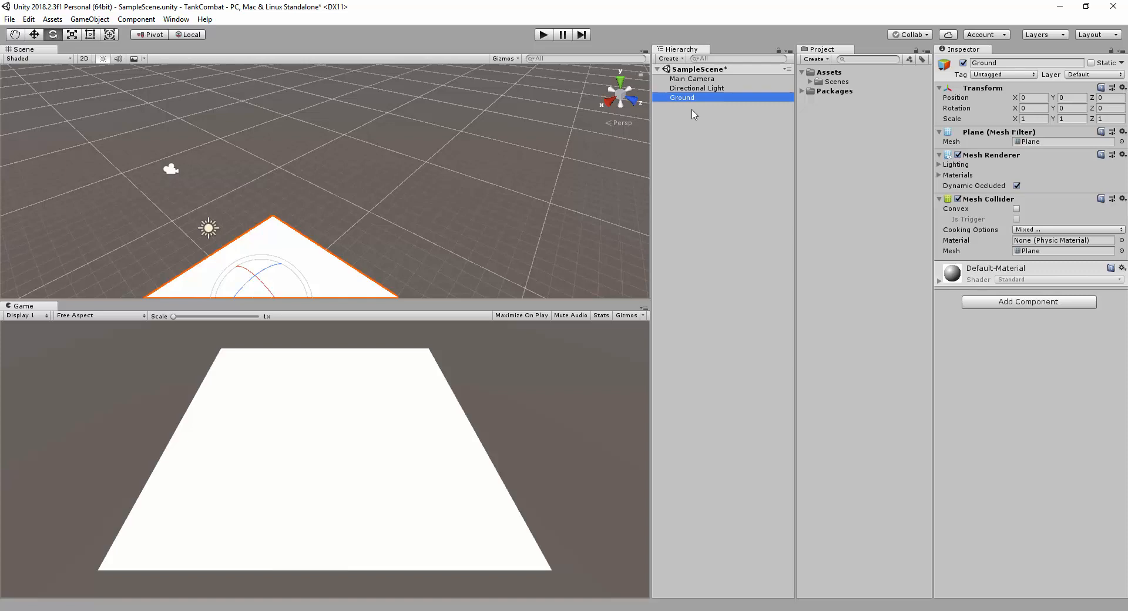
Step: Switch to Notepad, highlight the outline items on view orientation and creating the walls, and return to Unity
{"action": "key", "text": "alt+Tab"}
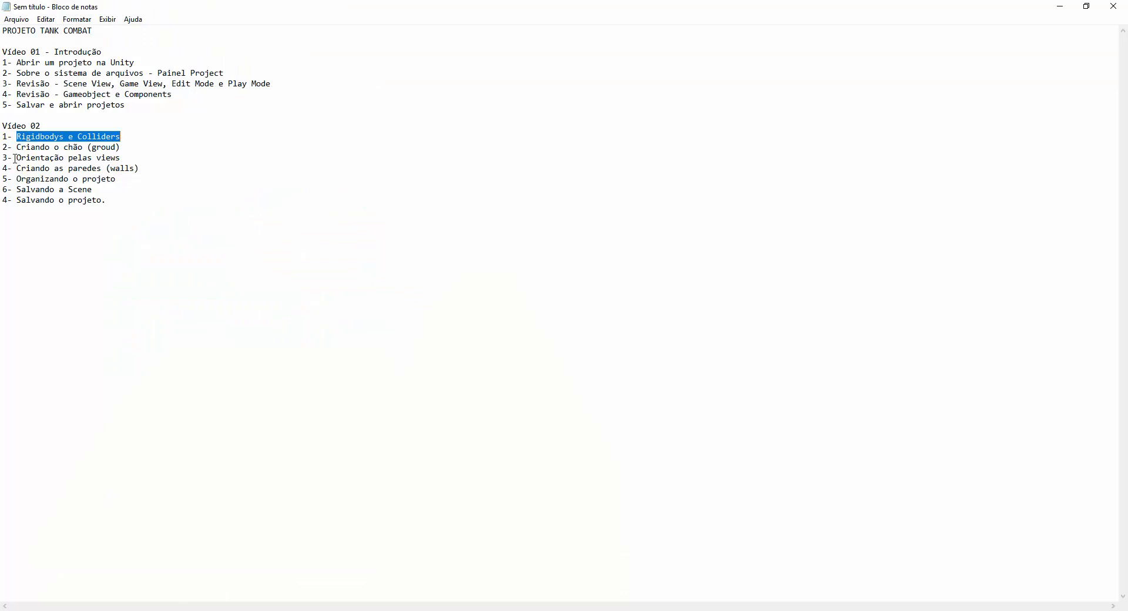
{"action": "left_click_drag", "start_coordinate": [12, 158], "coordinate": [121, 159]}
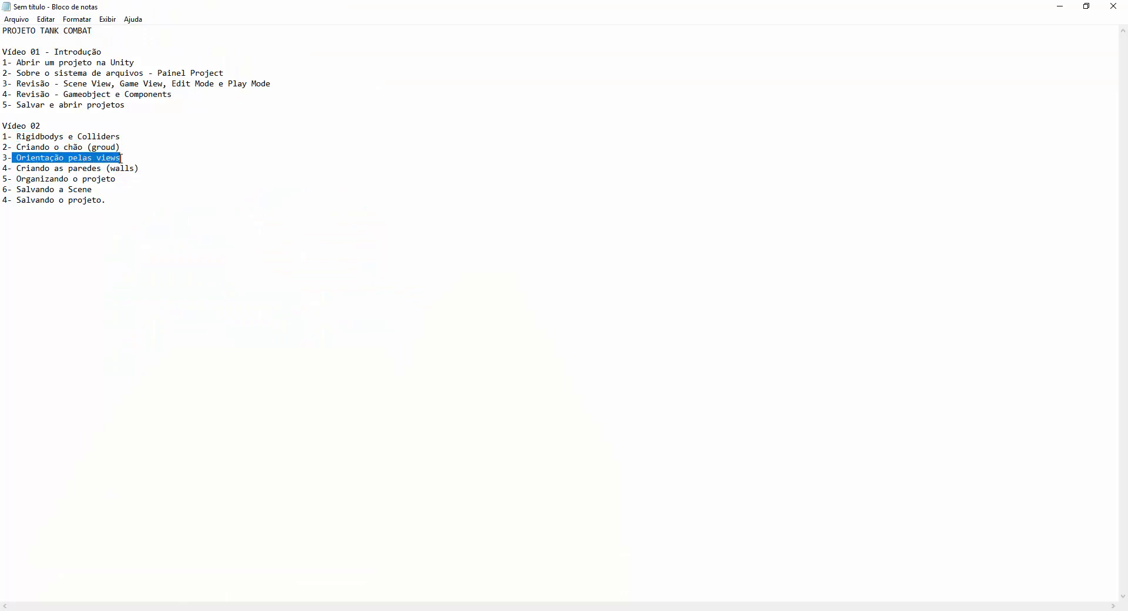
{"action": "left_click_drag", "start_coordinate": [18, 170], "coordinate": [139, 170]}
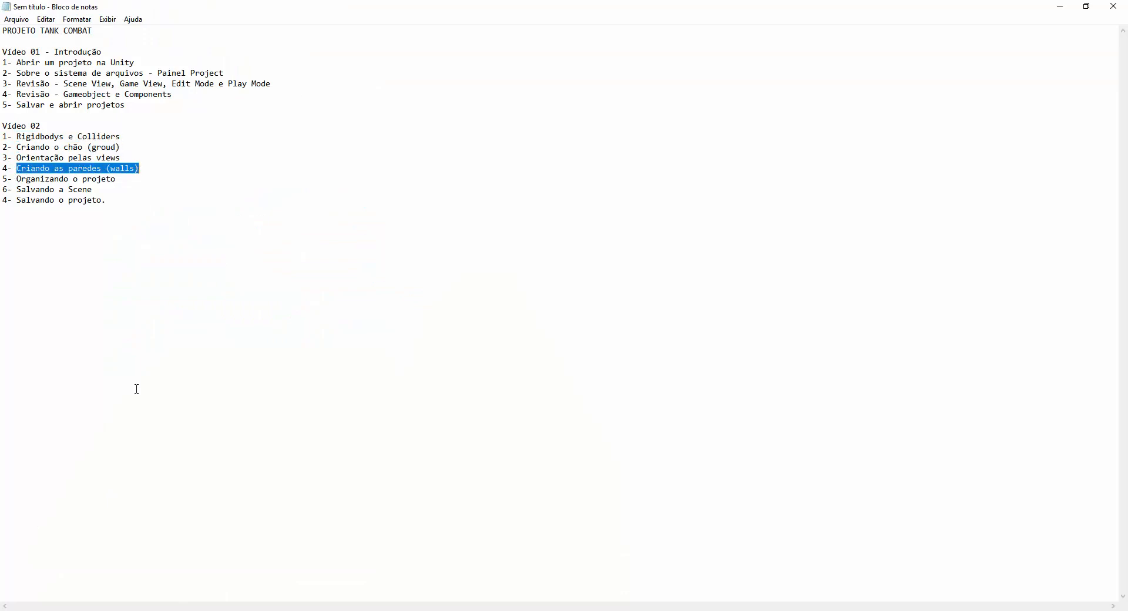
{"action": "left_click", "coordinate": [246, 610]}
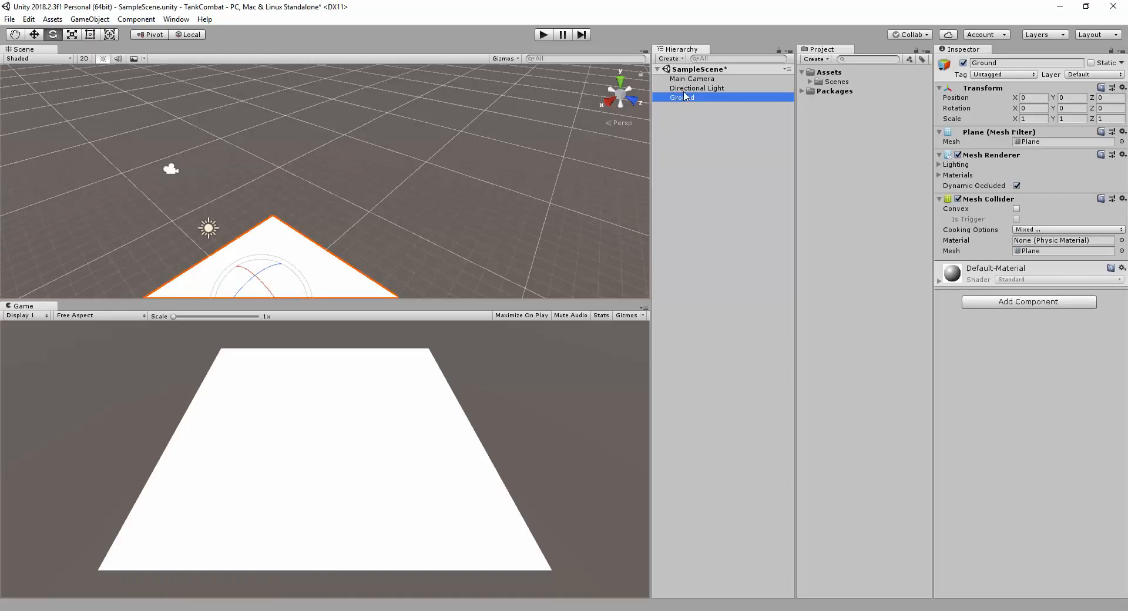
Step: Create a 3D cube and reset its position to the origin, at the centre of the Ground
{"action": "left_click", "coordinate": [668, 58]}
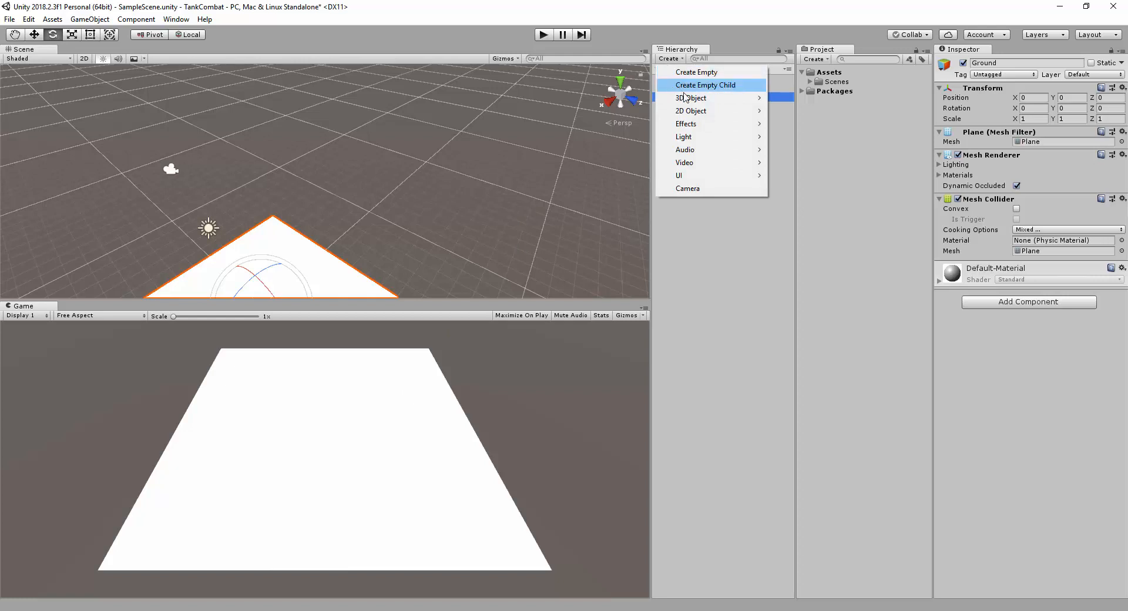
{"action": "mouse_move", "coordinate": [689, 100]}
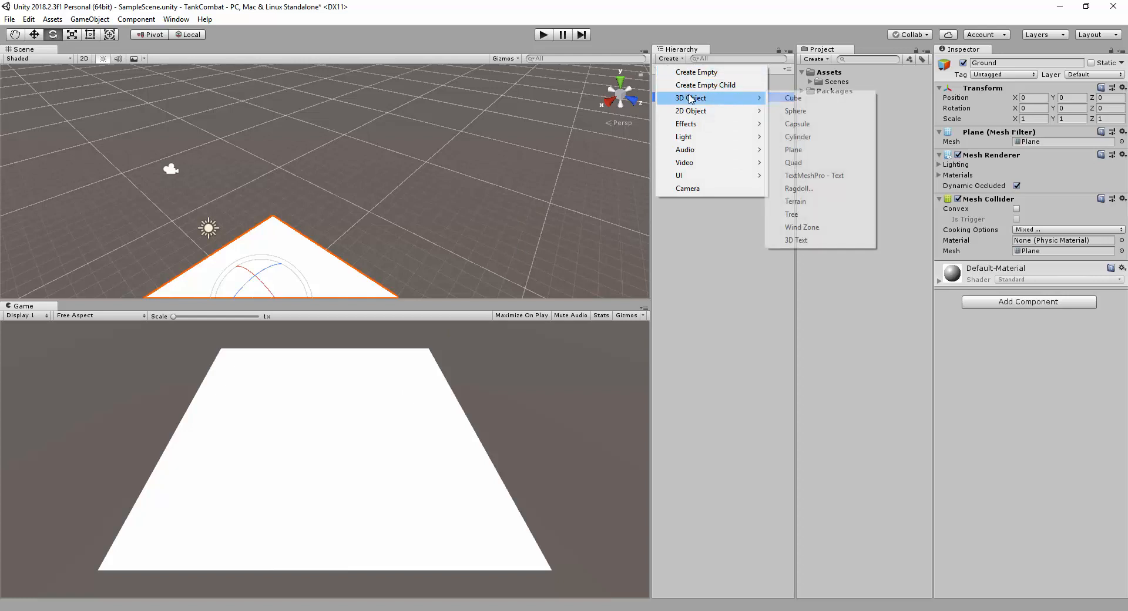
{"action": "left_click", "coordinate": [796, 98]}
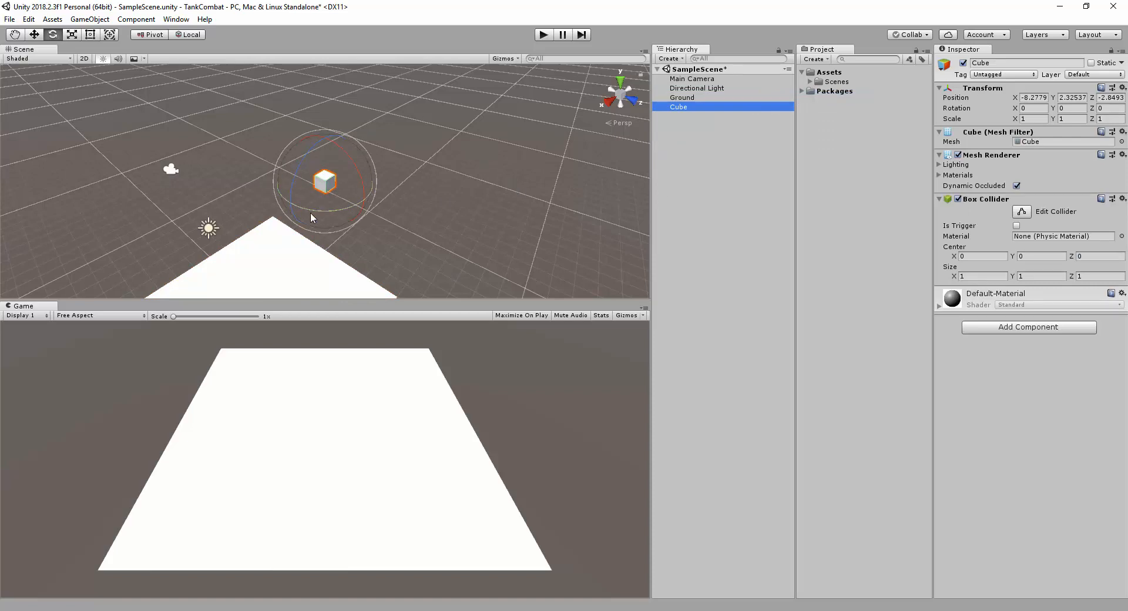
{"action": "middle_click_drag", "start_coordinate": [243, 222], "coordinate": [302, 130]}
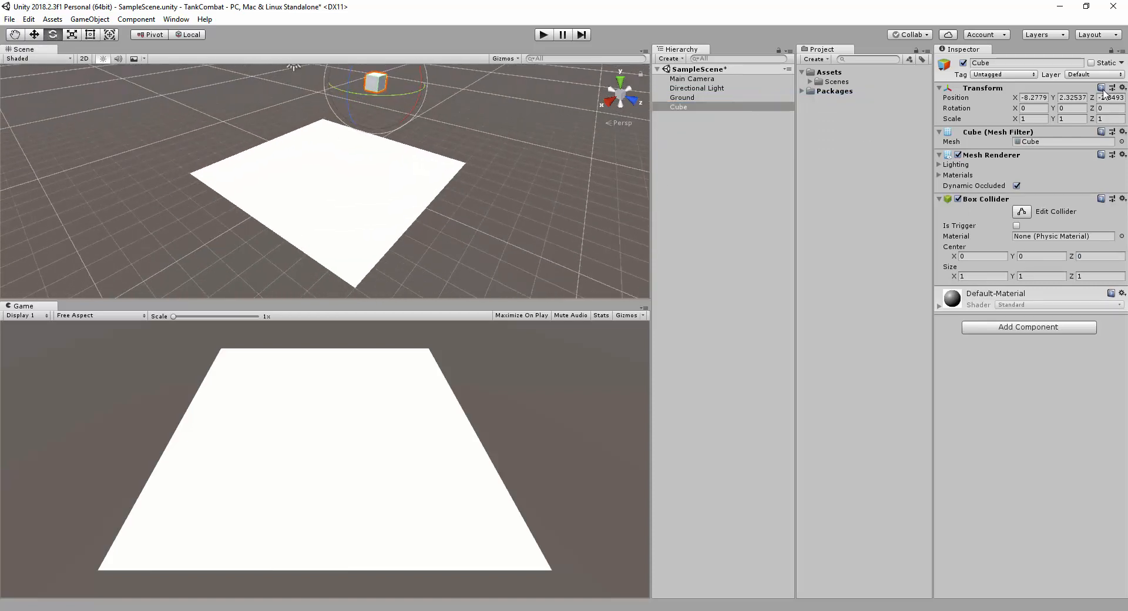
{"action": "left_click", "coordinate": [1122, 88]}
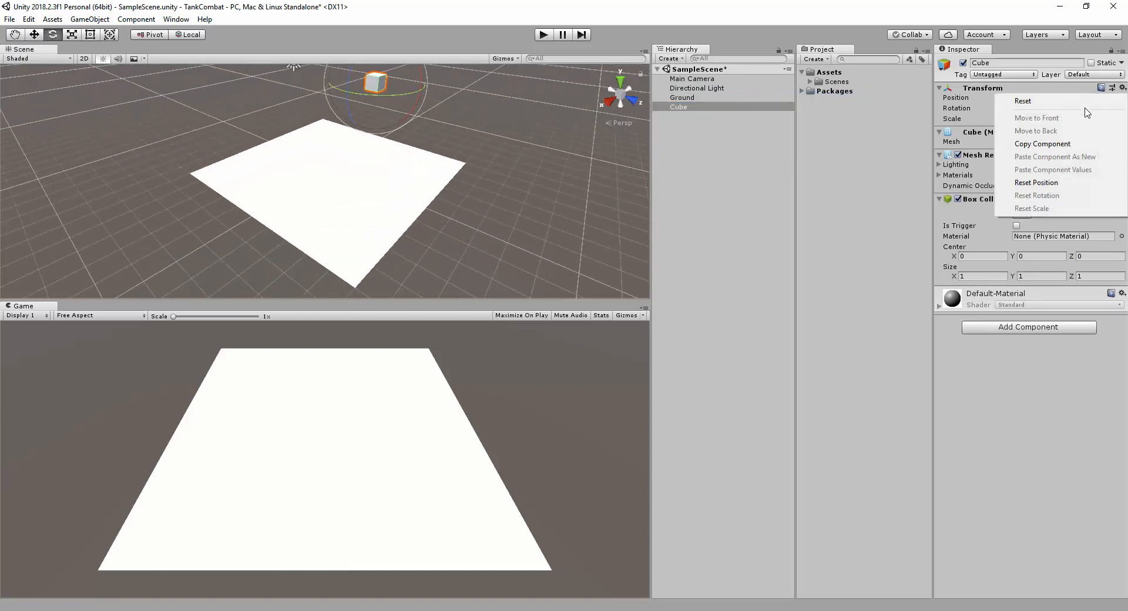
{"action": "left_click", "coordinate": [1039, 183]}
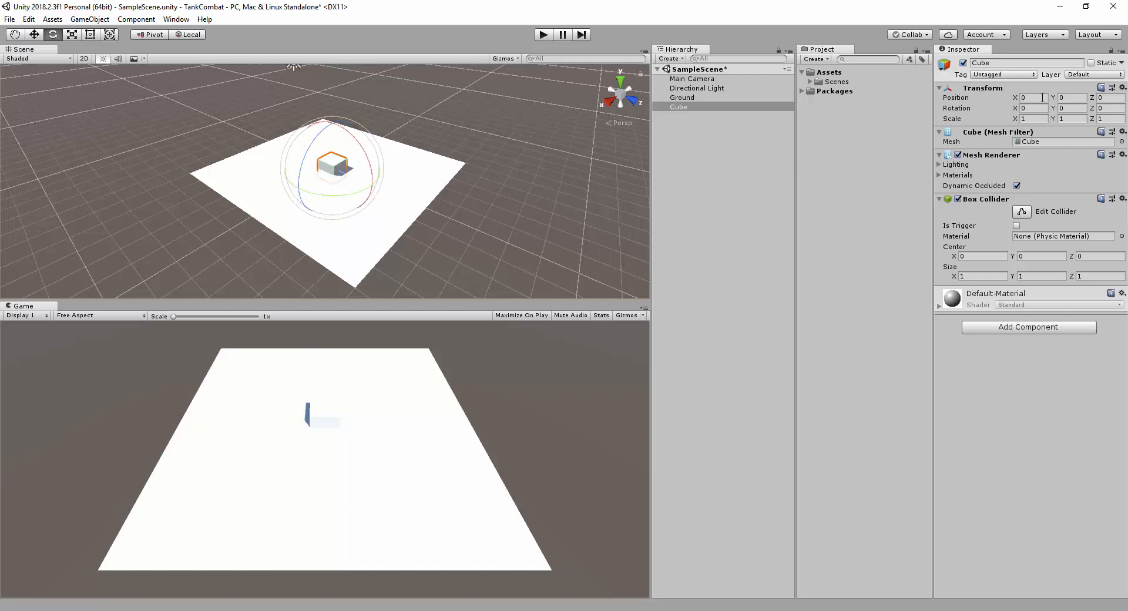
{"action": "scroll", "coordinate": [370, 162], "scroll_direction": "up", "scroll_amount": 5}
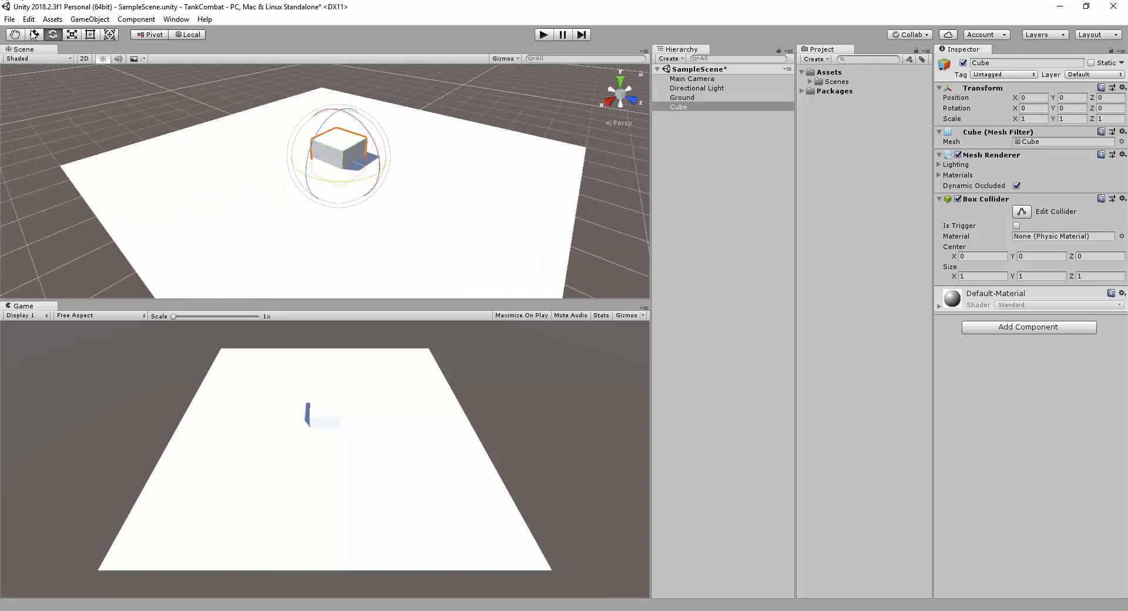
Step: Raise the cube to Y 0.5 so it sits on the Ground, and move it to X 5.5 beside the Ground's edge
{"action": "key", "text": "w"}
{"action": "left_click_drag", "start_coordinate": [341, 128], "coordinate": [341, 99]}
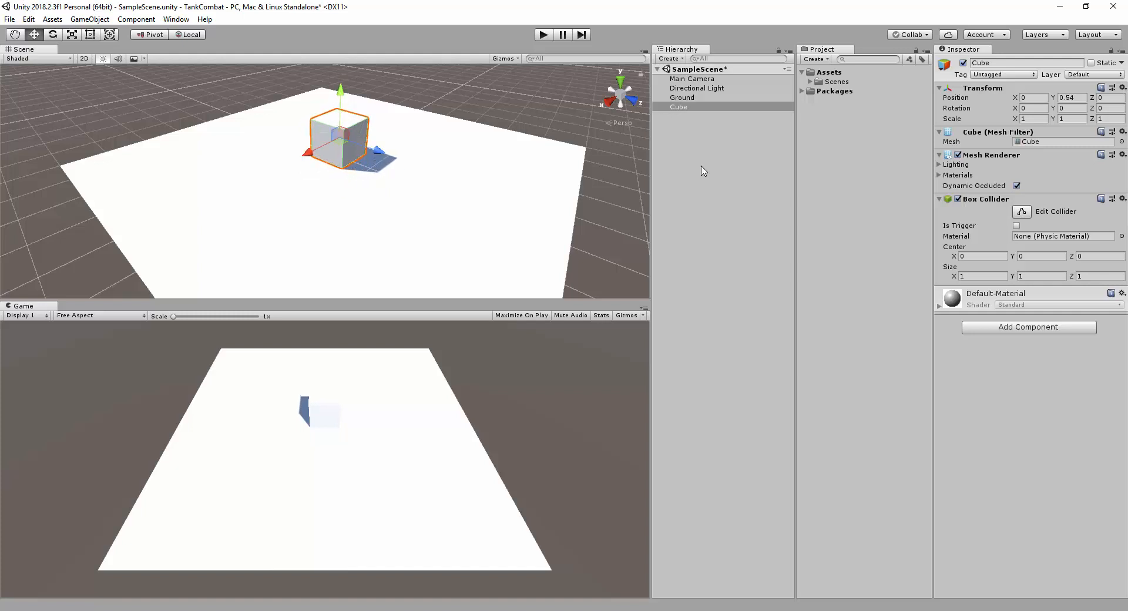
{"action": "left_click", "coordinate": [1074, 97]}
{"action": "type", "text": "0.5"}
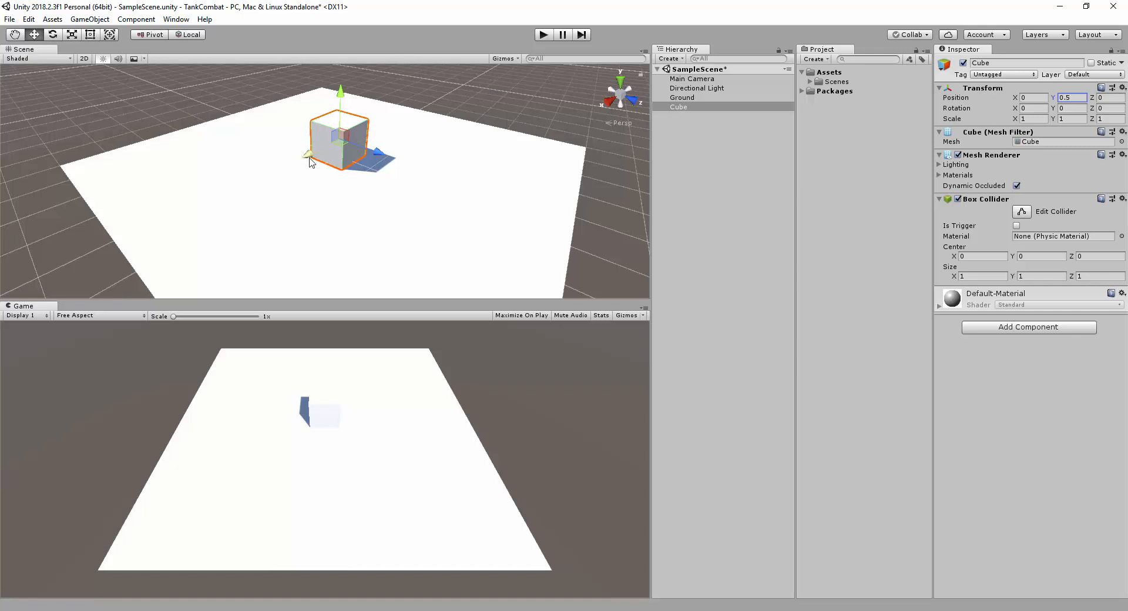
{"action": "left_click_drag", "start_coordinate": [312, 159], "coordinate": [235, 230]}
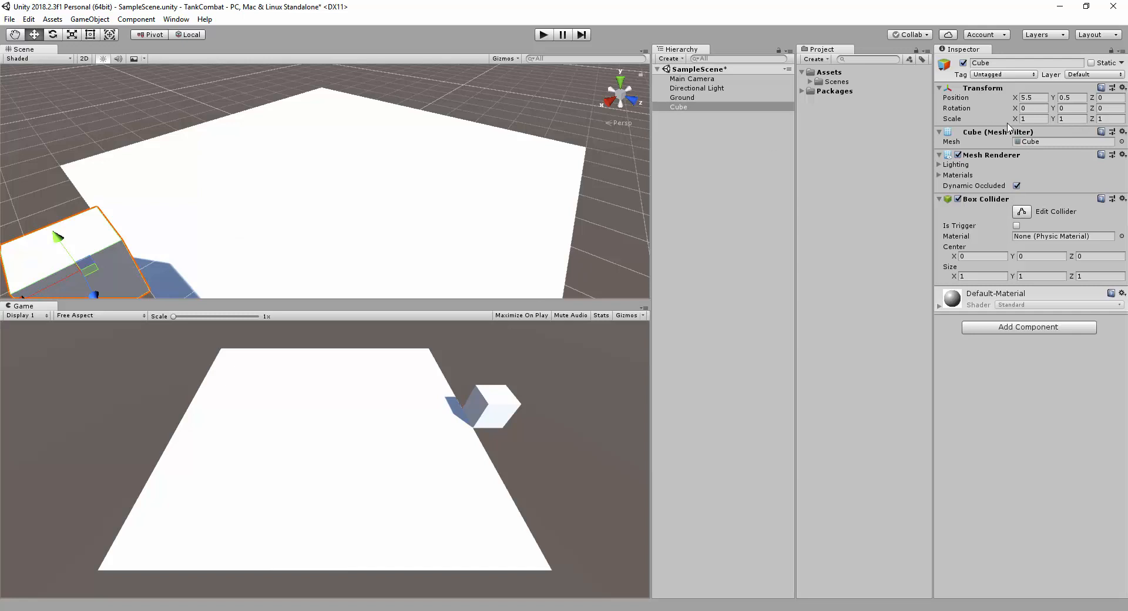
Step: Stretch the cube into a wall along the Ground's edge by setting its Z scale to 12
{"action": "left_click_drag", "start_coordinate": [1092, 119], "coordinate": [176, 146]}
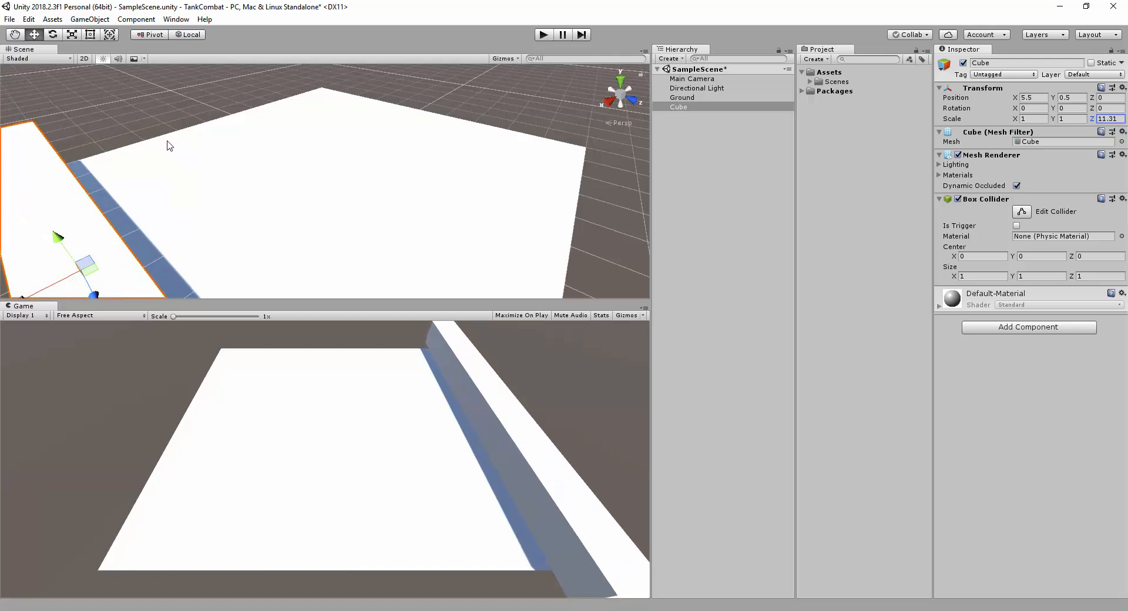
{"action": "left_click", "coordinate": [1117, 119]}
{"action": "type", "text": "12"}
Step: Rename the stretched cube as Wall_Right
{"action": "left_click", "coordinate": [683, 108]}
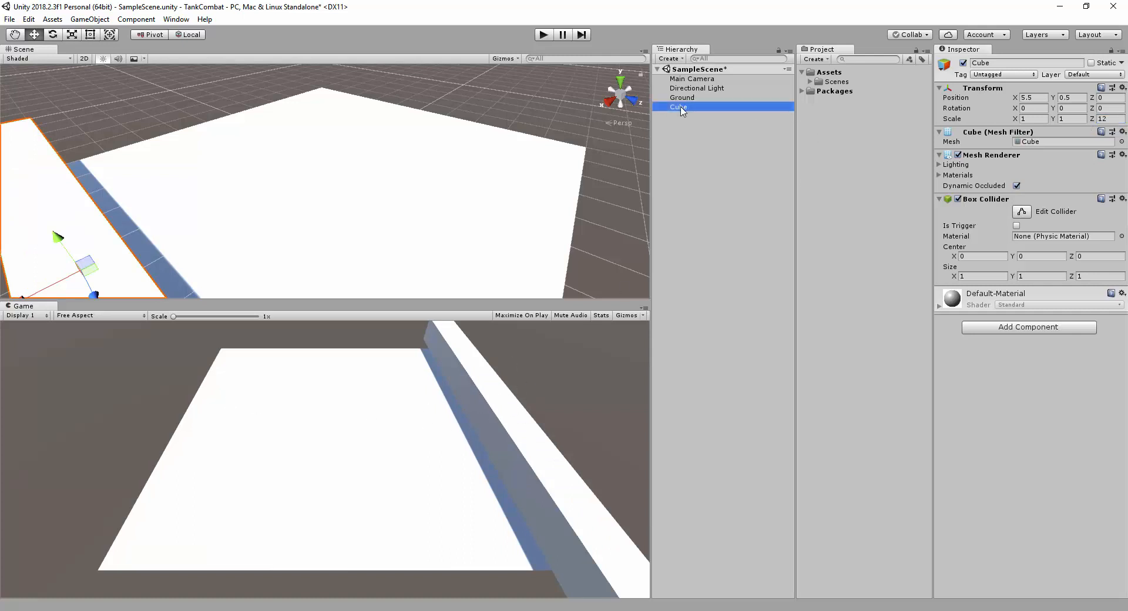
{"action": "left_click", "coordinate": [681, 109]}
{"action": "type", "text": "Ri"}
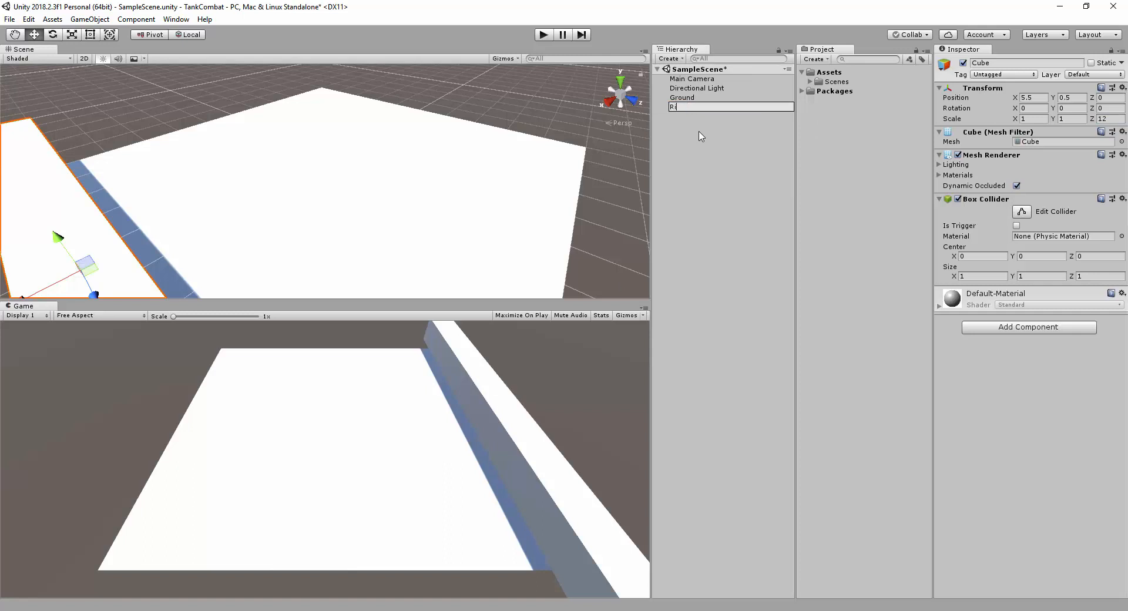
{"action": "type", "text": "Wall_Right"}
{"action": "key", "text": "Return"}
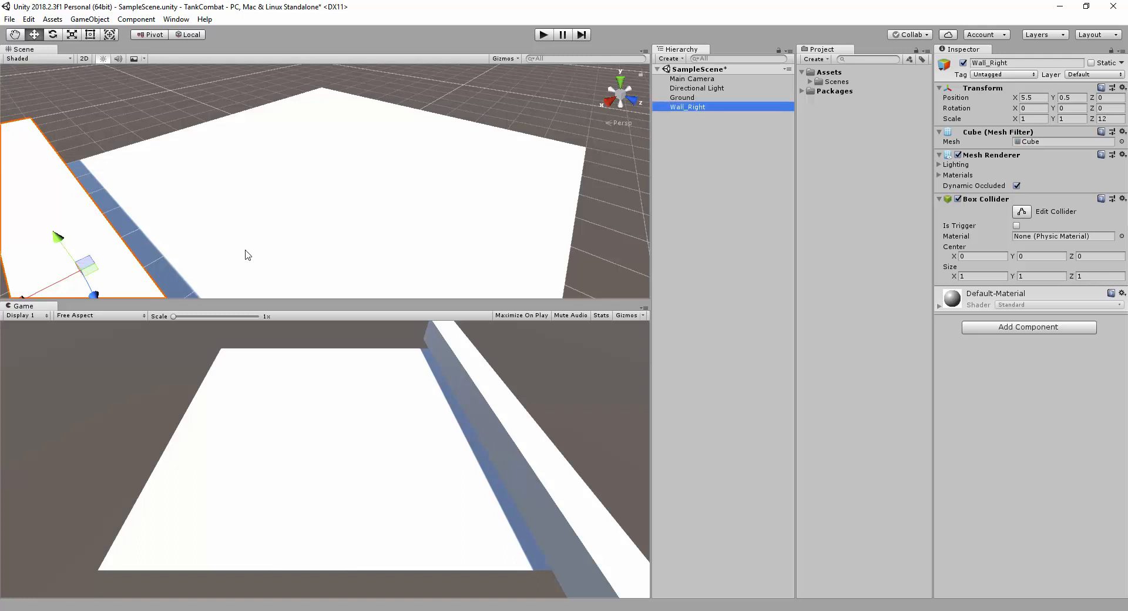
Step: Duplicate Wall_Right and move the copy to X -5.5 on the opposite side of the Ground
{"action": "left_click", "coordinate": [681, 98]}
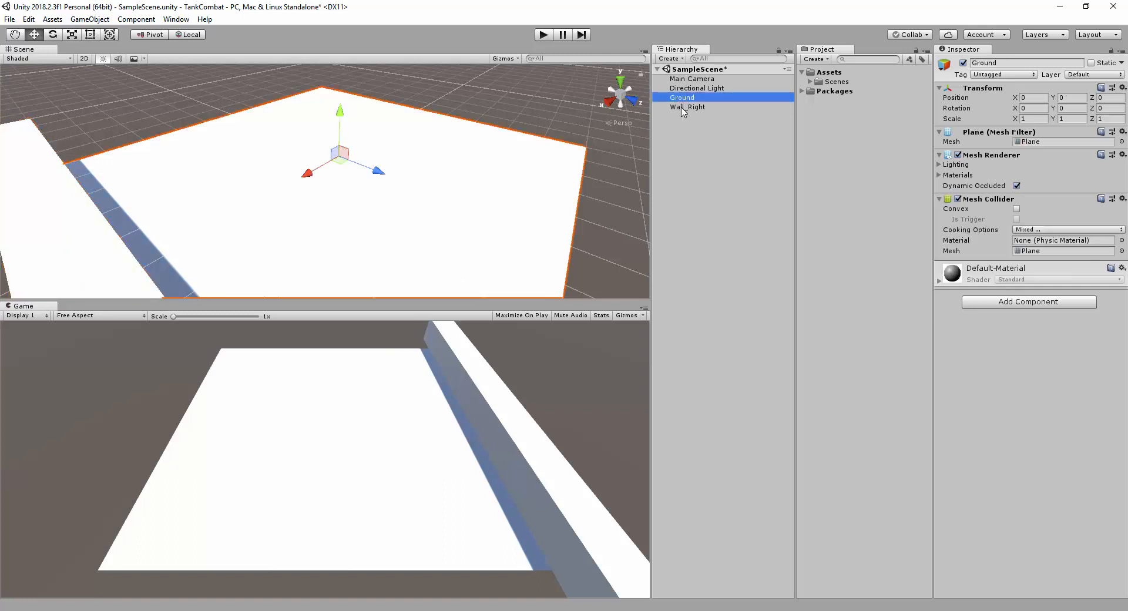
{"action": "left_click", "coordinate": [683, 108]}
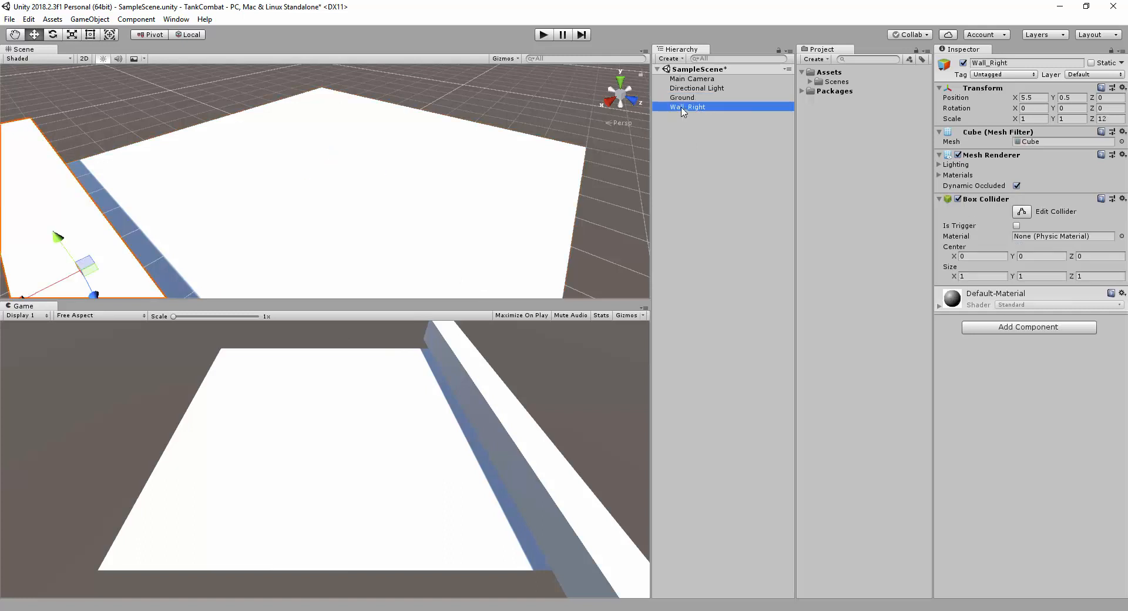
{"action": "key", "text": "ctrl+d"}
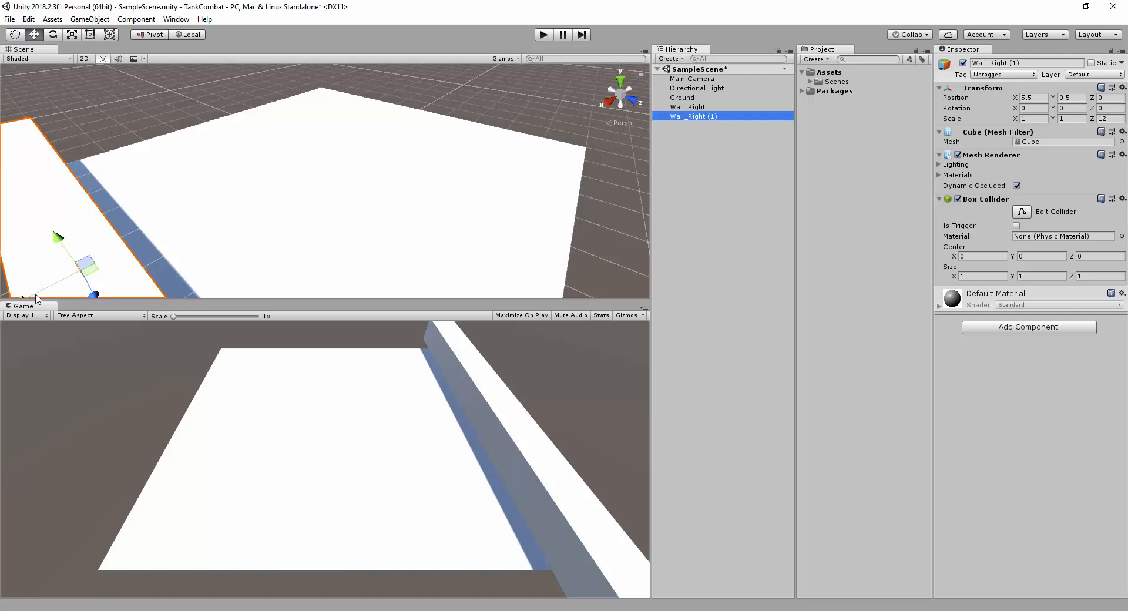
{"action": "left_click_drag", "start_coordinate": [37, 297], "coordinate": [811, 298]}
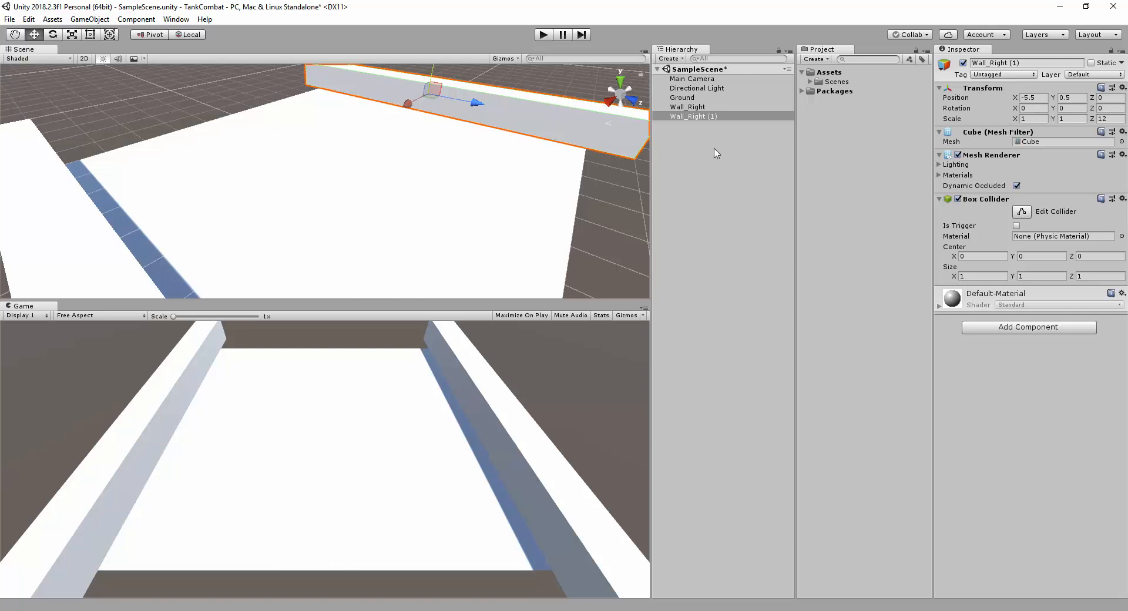
Step: Rename the copied wall at X -5.5 as Wall_Left
{"action": "left_click", "coordinate": [702, 117]}
{"action": "left_click", "coordinate": [702, 117]}
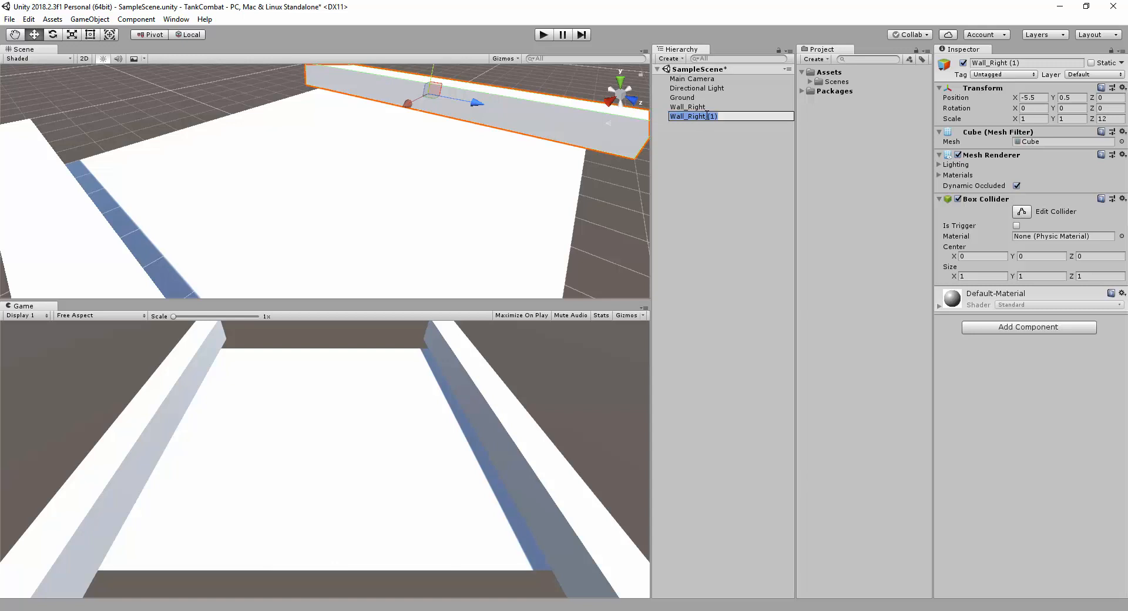
{"action": "left_click", "coordinate": [720, 115]}
{"action": "type", "text": "Left"}
{"action": "key", "text": "Return"}
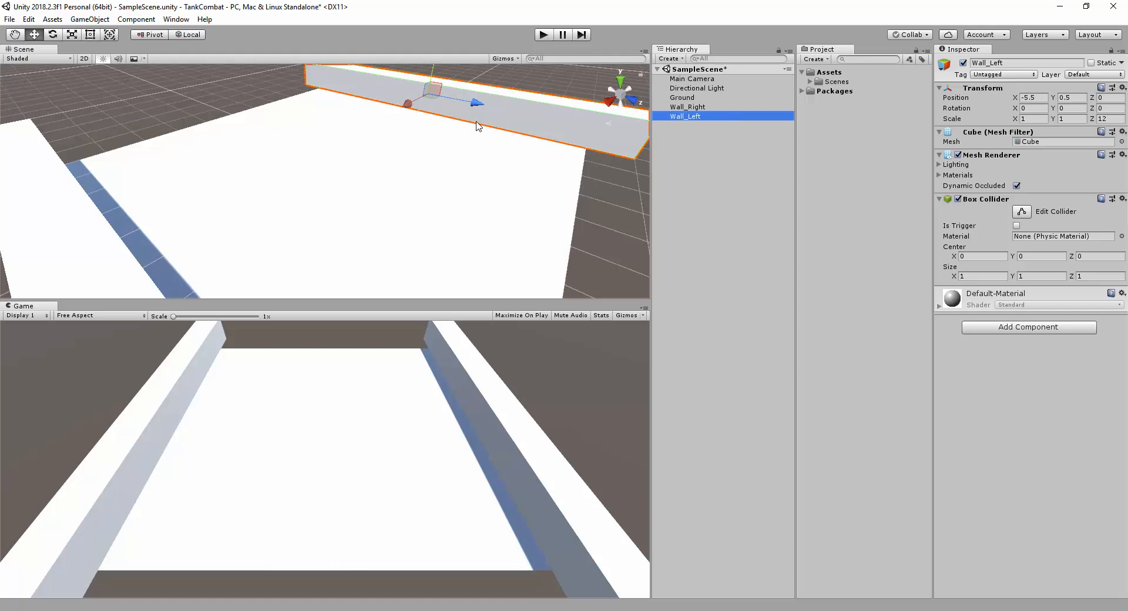
Step: Duplicate Wall_Left, rotate the copy to -90 on Y and place it at X 0, Z -5.5 along the Ground's near edge
{"action": "key", "text": "ctrl+d"}
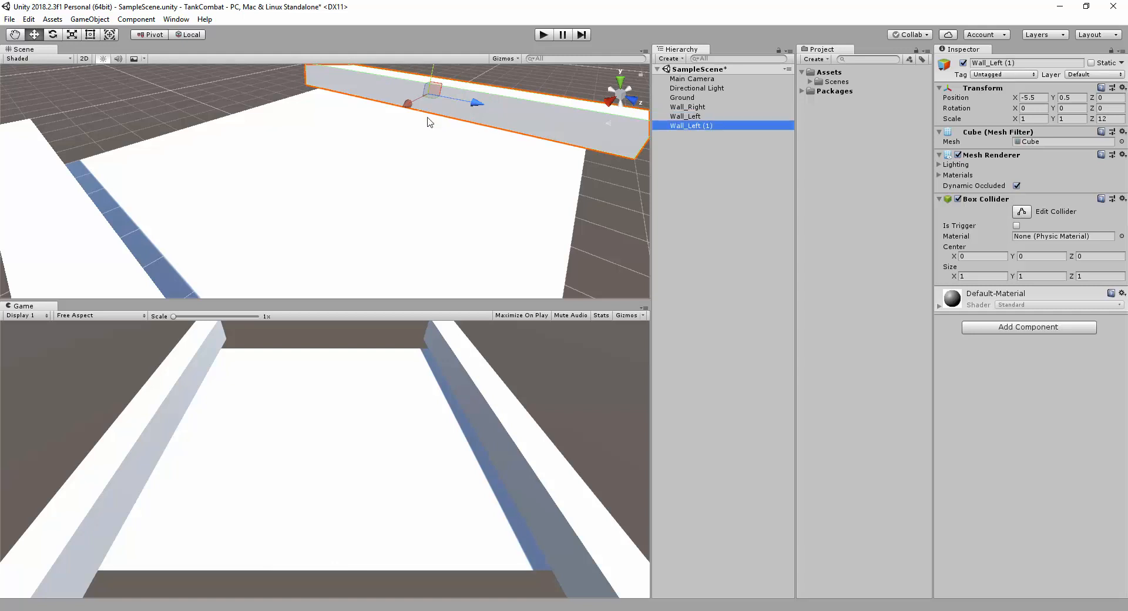
{"action": "left_click_drag", "start_coordinate": [407, 103], "coordinate": [351, 132]}
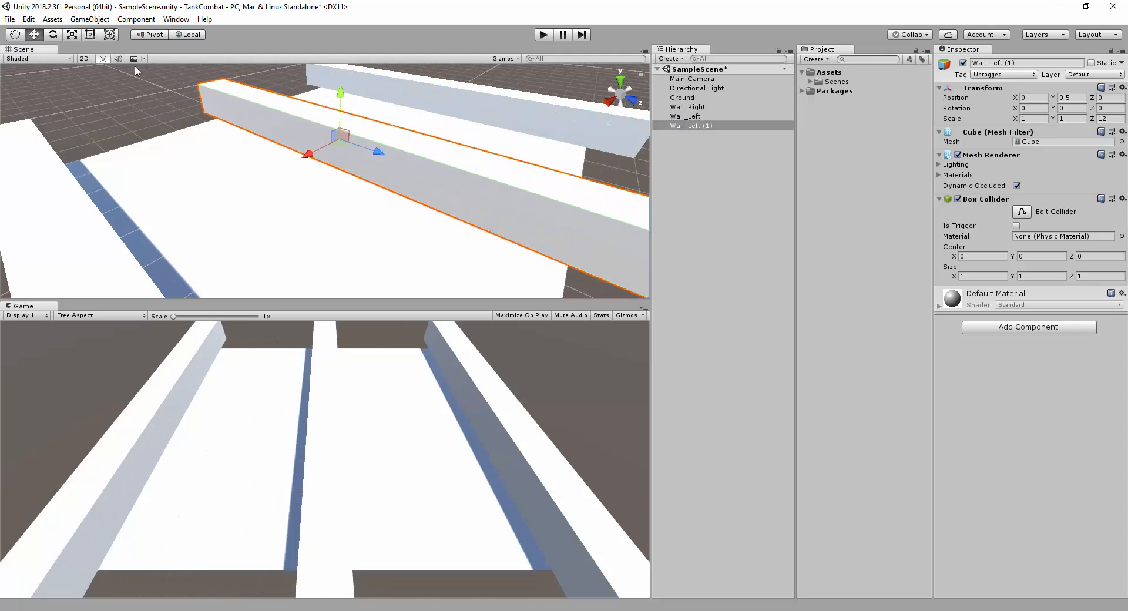
{"action": "left_click", "coordinate": [52, 34]}
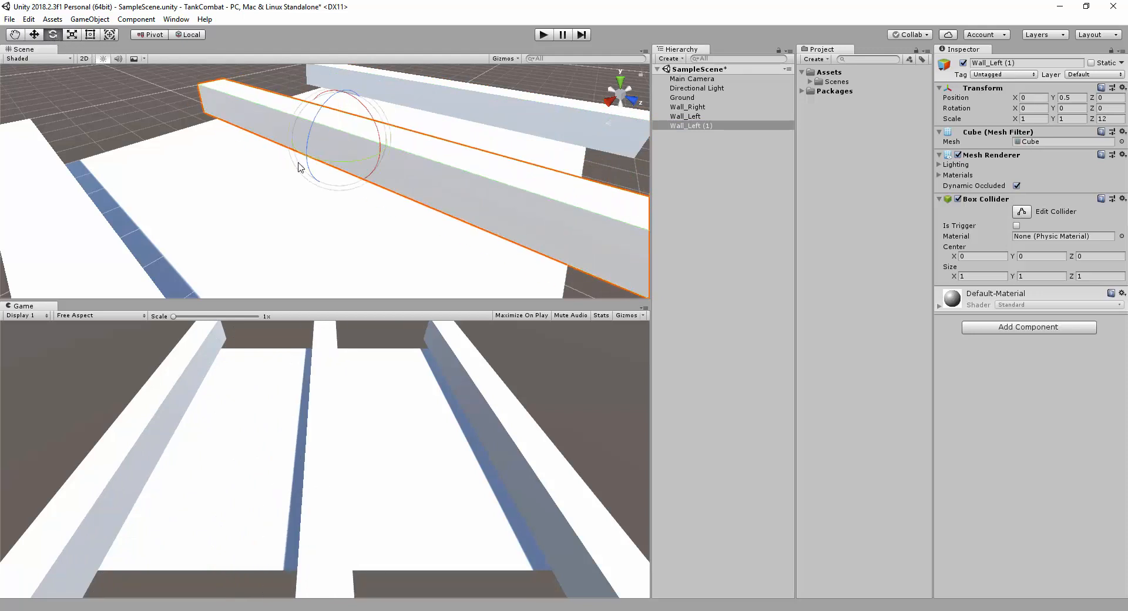
{"action": "left_click_drag", "start_coordinate": [330, 165], "coordinate": [469, 174]}
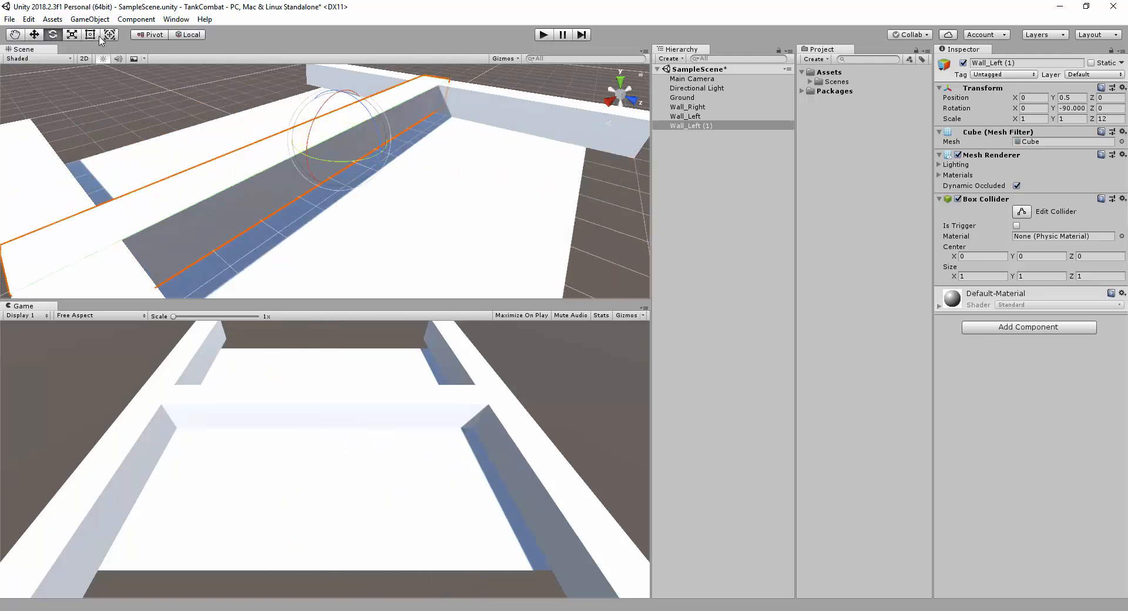
{"action": "left_click", "coordinate": [34, 35]}
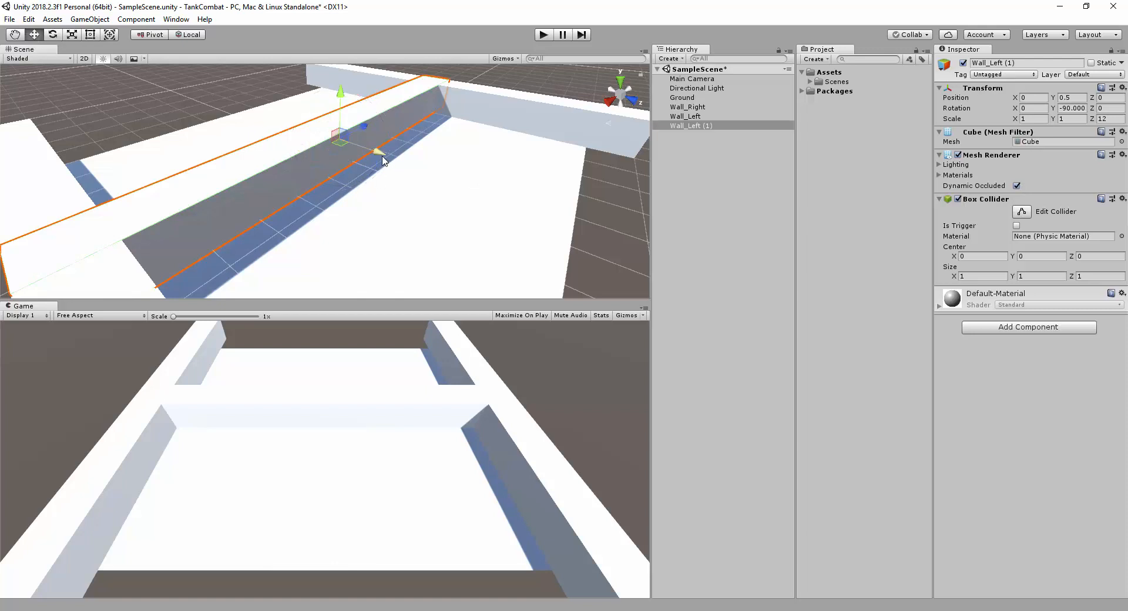
{"action": "left_click_drag", "start_coordinate": [379, 154], "coordinate": [225, 91]}
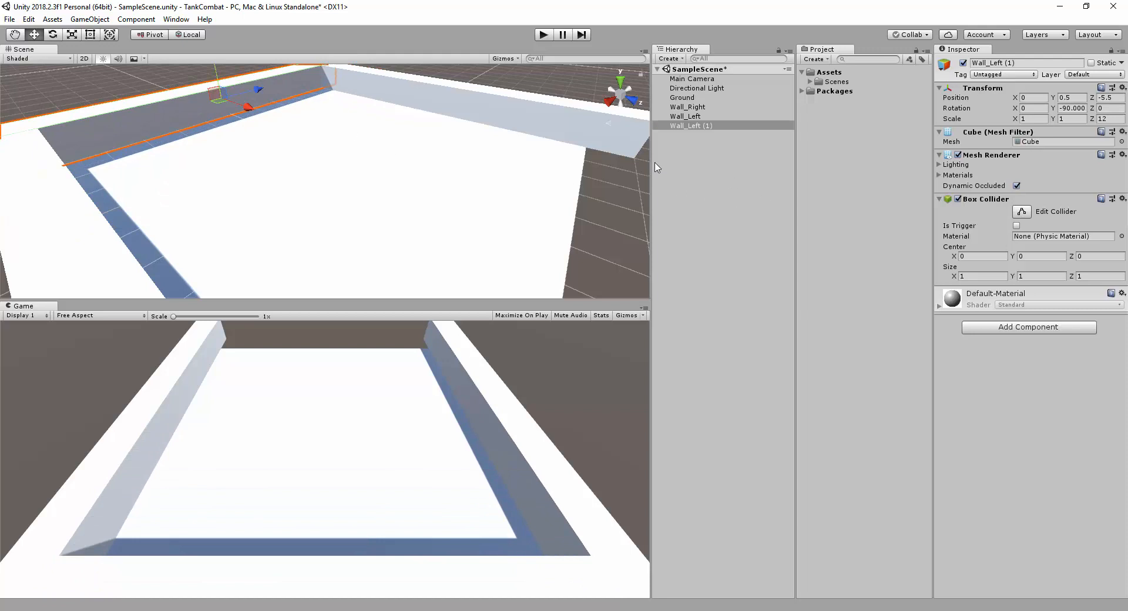
Step: Rename the rotated wall at Z -5.5 as Wall_Bottom
{"action": "left_click", "coordinate": [689, 127]}
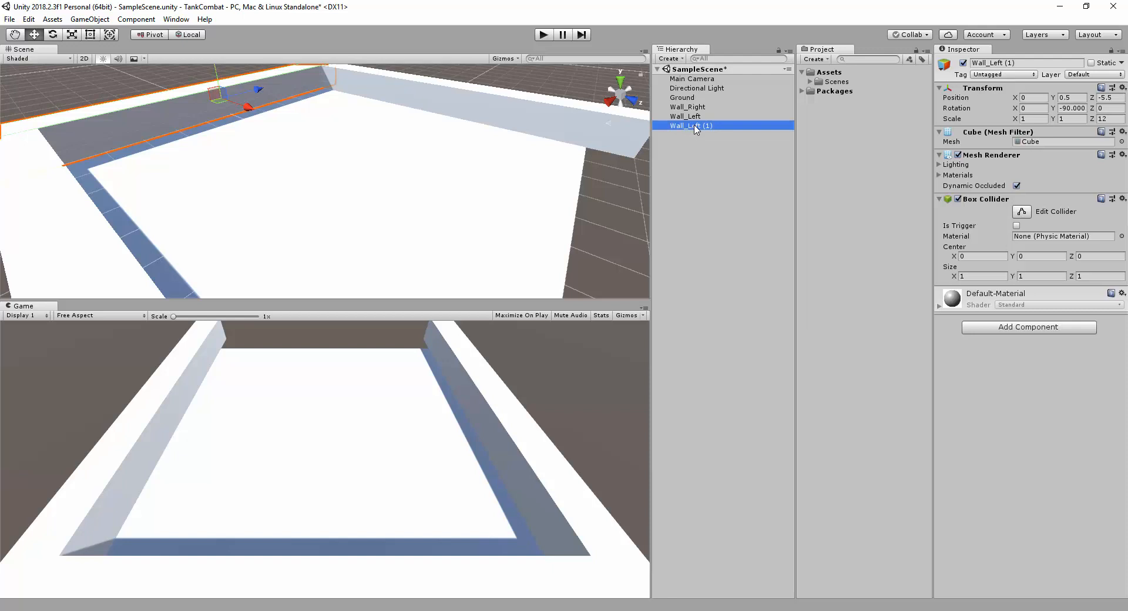
{"action": "left_click", "coordinate": [695, 127]}
{"action": "left_click_drag", "start_coordinate": [688, 127], "coordinate": [735, 130]}
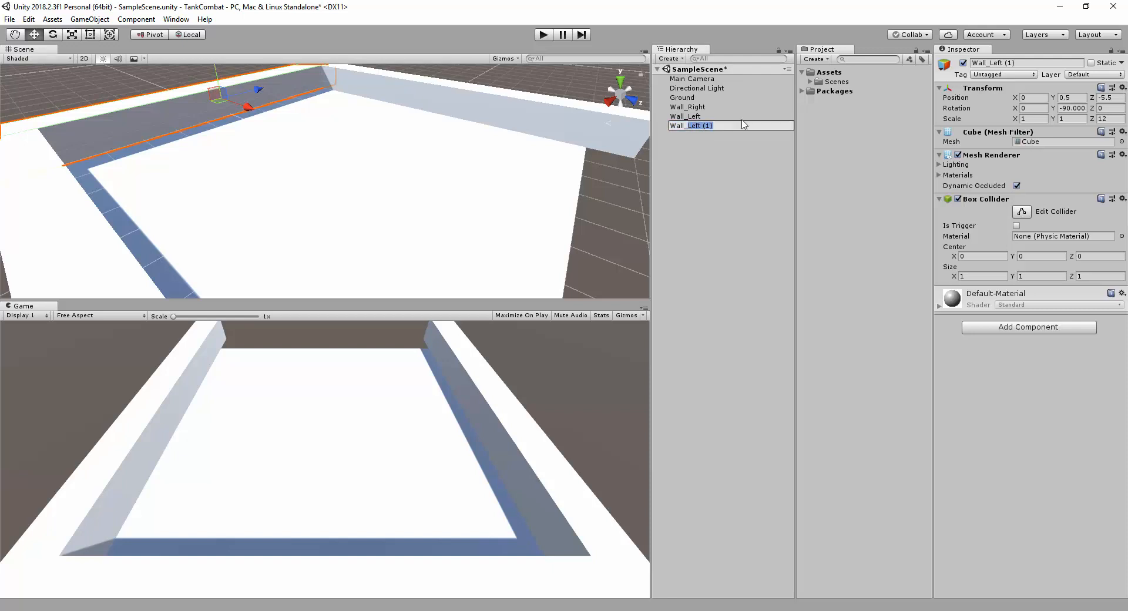
{"action": "type", "text": "Bottom"}
{"action": "key", "text": "Return"}
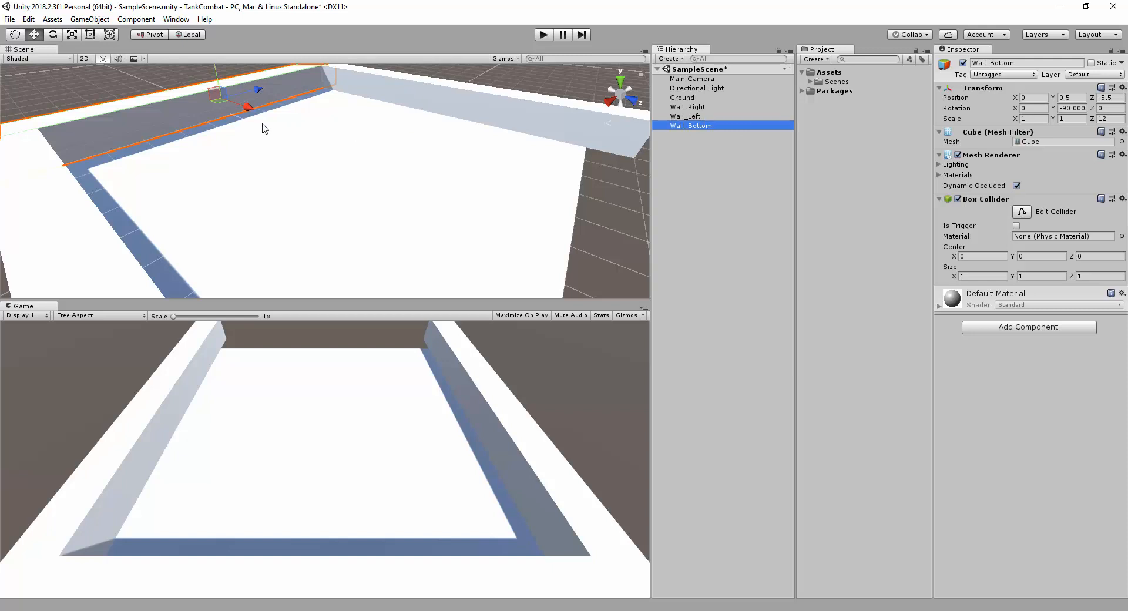
Step: Duplicate Wall_Bottom and move the copy to Z 5.5 to close off the far side of the Ground
{"action": "key", "text": "ctrl+d"}
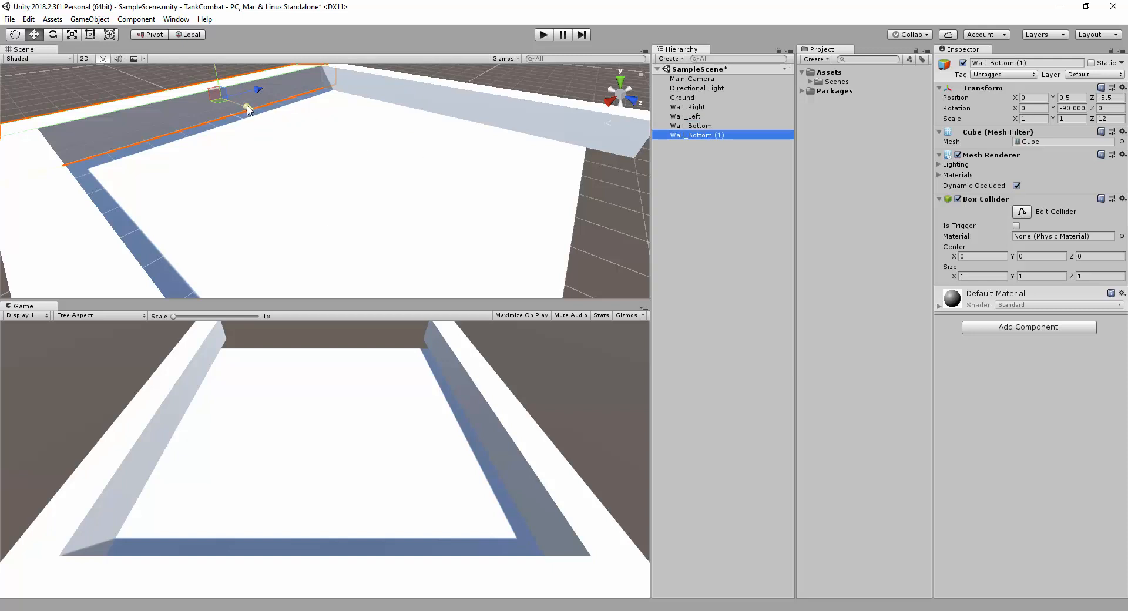
{"action": "left_click_drag", "start_coordinate": [247, 106], "coordinate": [394, 184], "text": "ctrl"}
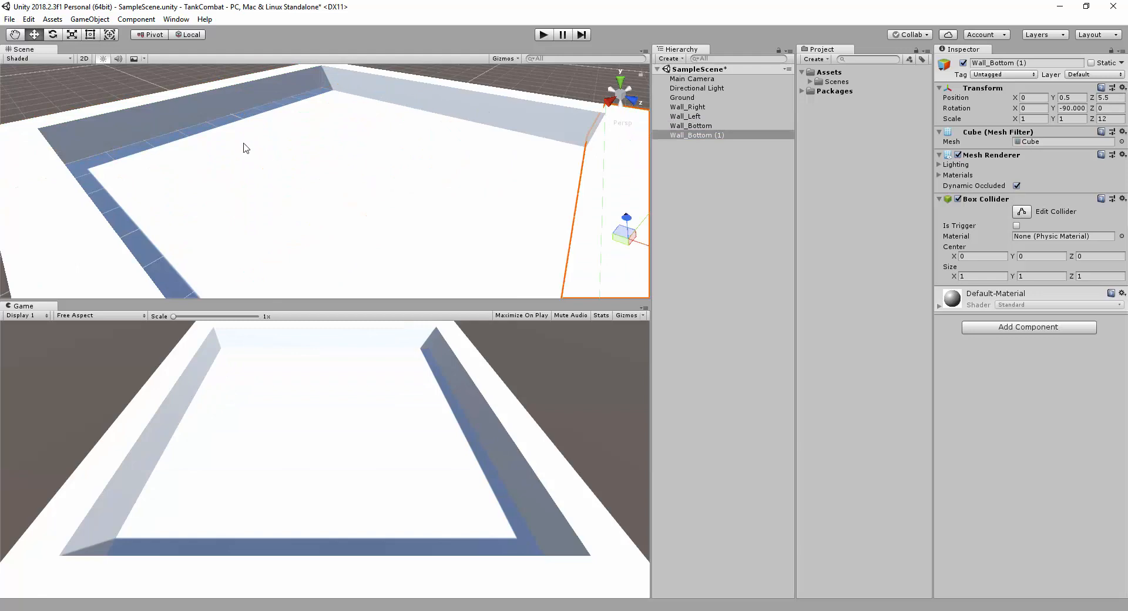
{"action": "scroll", "coordinate": [249, 124], "scroll_direction": "down", "scroll_amount": 5}
{"action": "right_click_drag", "start_coordinate": [249, 124], "coordinate": [352, 141]}
{"action": "middle_click_drag", "start_coordinate": [266, 154], "coordinate": [294, 155]}
{"action": "right_click_drag", "start_coordinate": [171, 154], "coordinate": [352, 146]}
{"action": "middle_click_drag", "start_coordinate": [206, 147], "coordinate": [278, 158]}
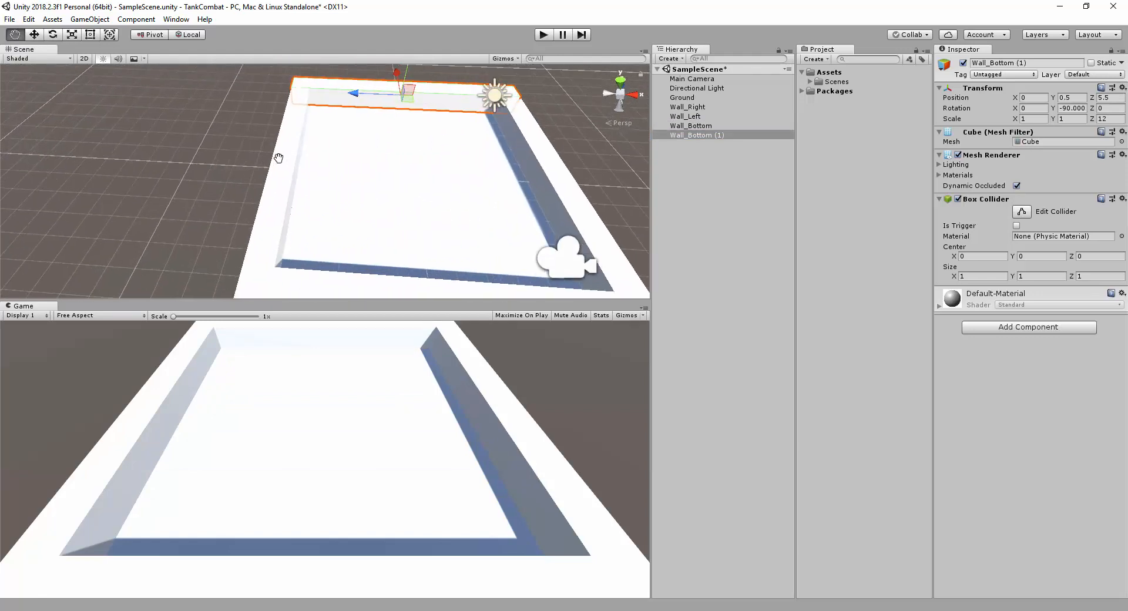
{"action": "right_click_drag", "start_coordinate": [278, 158], "coordinate": [355, 169]}
{"action": "middle_click_drag", "start_coordinate": [354, 168], "coordinate": [313, 166]}
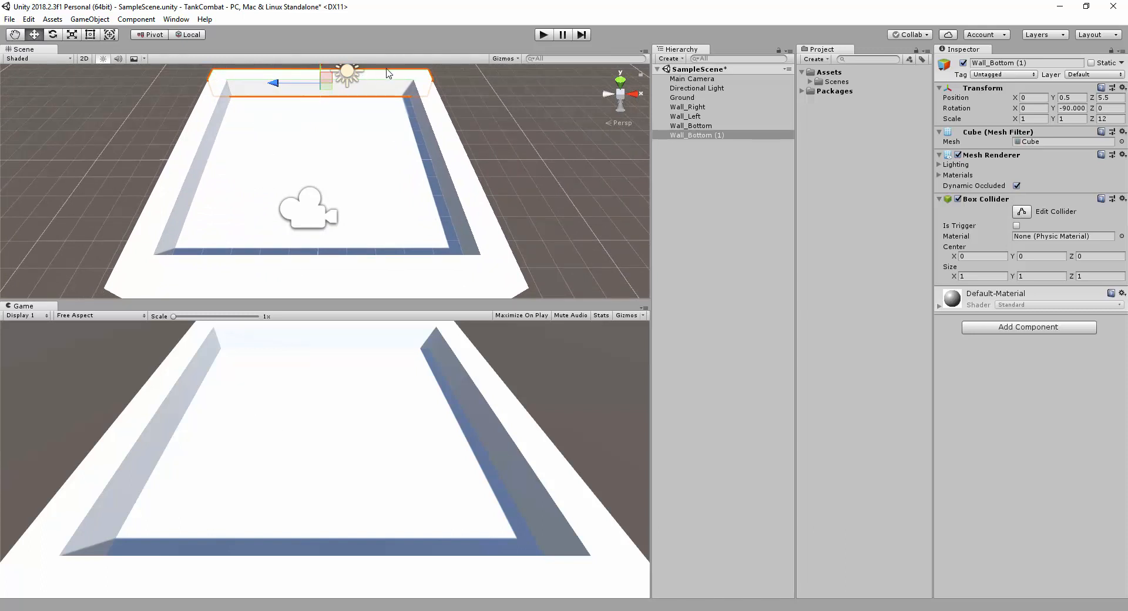
Step: Rename the copied wall at Z 5.5 as Wall_Top
{"action": "left_click", "coordinate": [701, 137]}
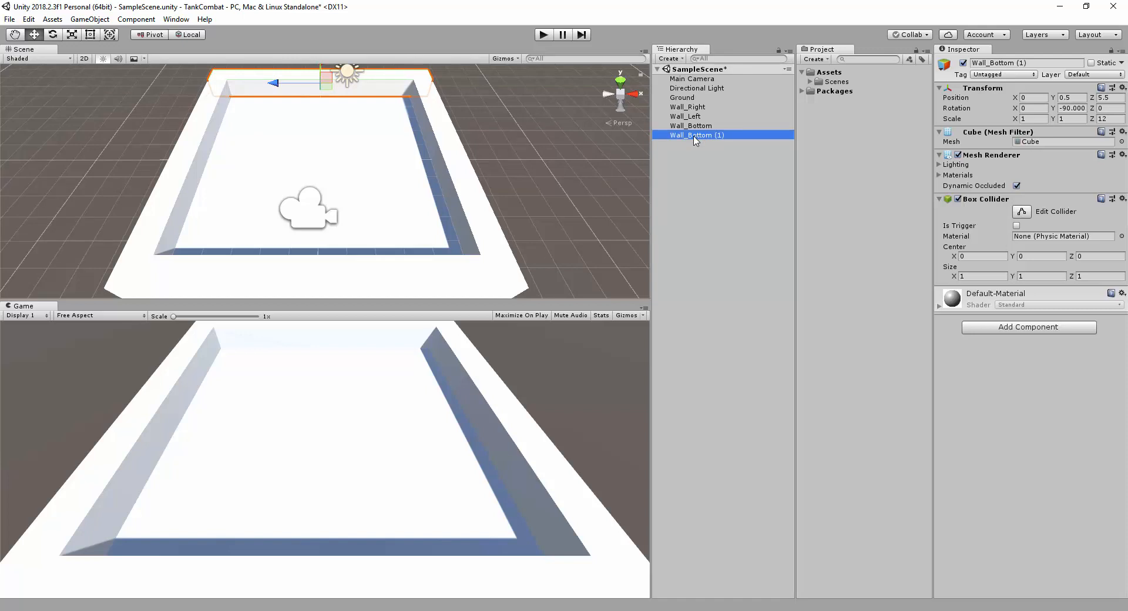
{"action": "left_click", "coordinate": [694, 136]}
{"action": "left_click_drag", "start_coordinate": [688, 136], "coordinate": [741, 140]}
{"action": "type", "text": "Top"}
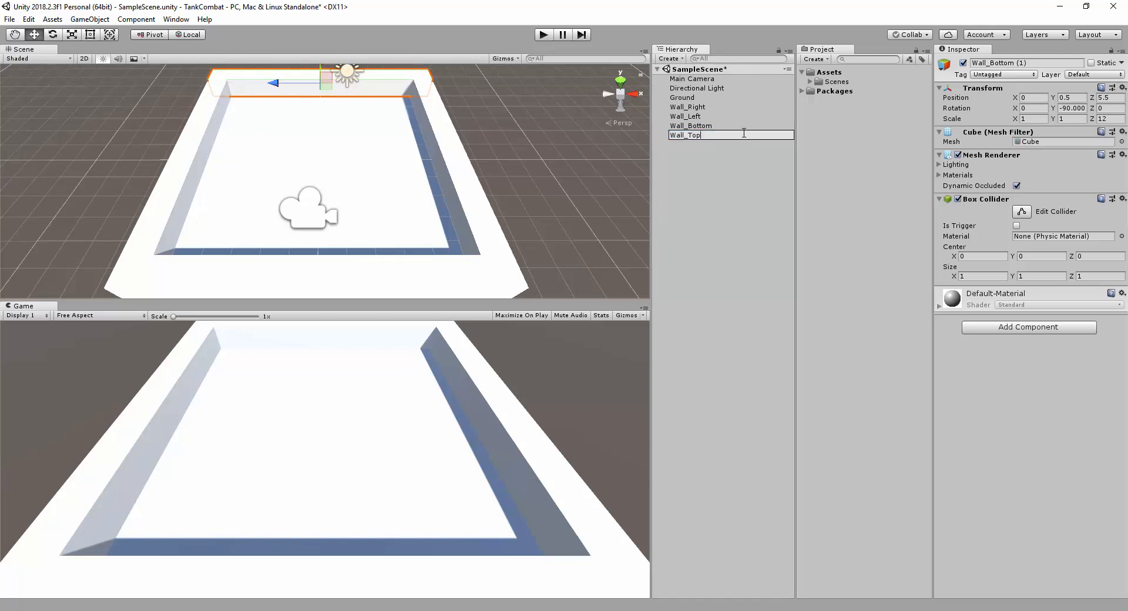
{"action": "key", "text": "Return"}
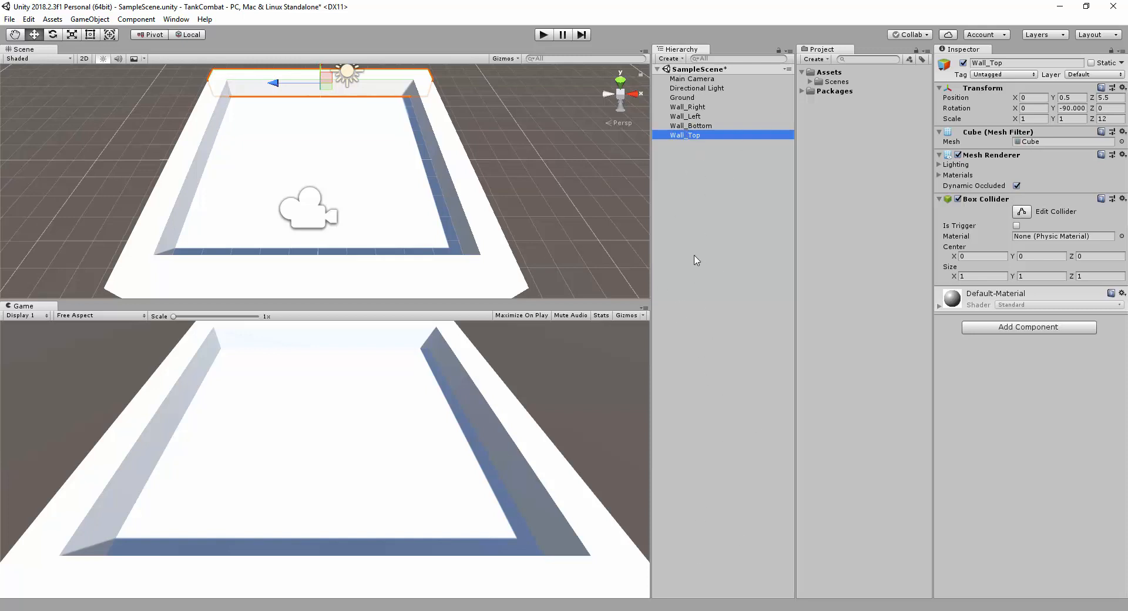
Step: Create an empty game object at the root of the scene and name it Walls
{"action": "left_click", "coordinate": [50, 150]}
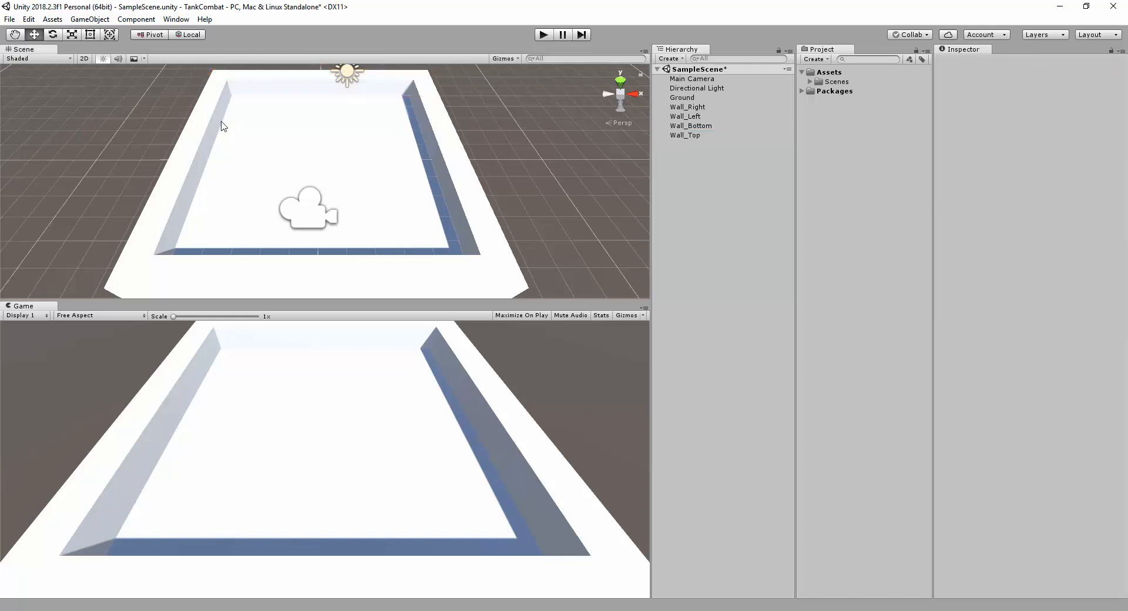
{"action": "left_click", "coordinate": [671, 58]}
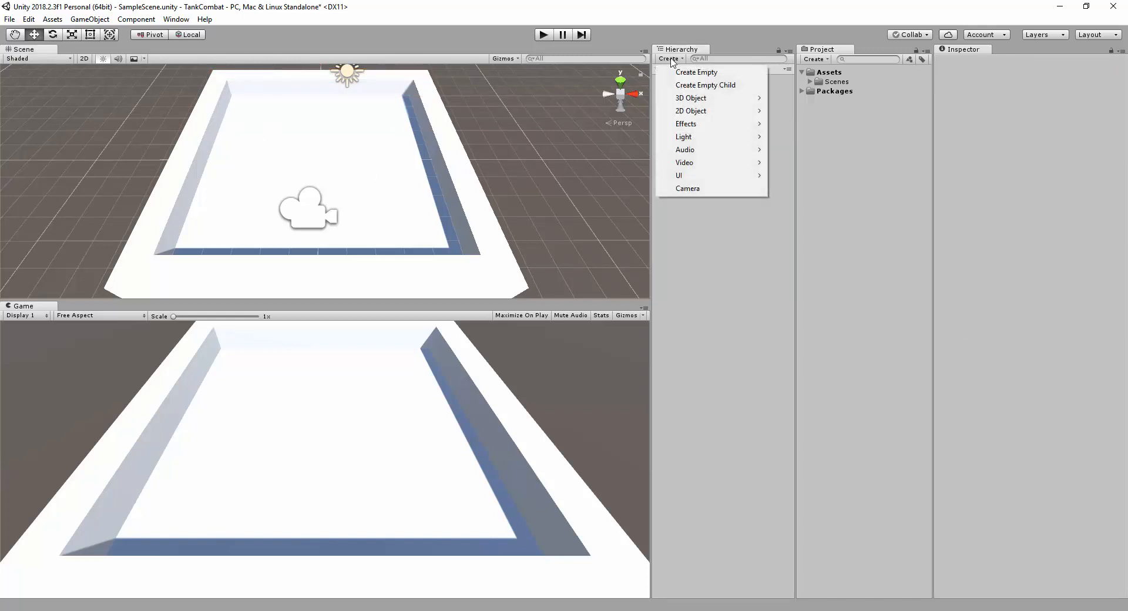
{"action": "left_click", "coordinate": [709, 72]}
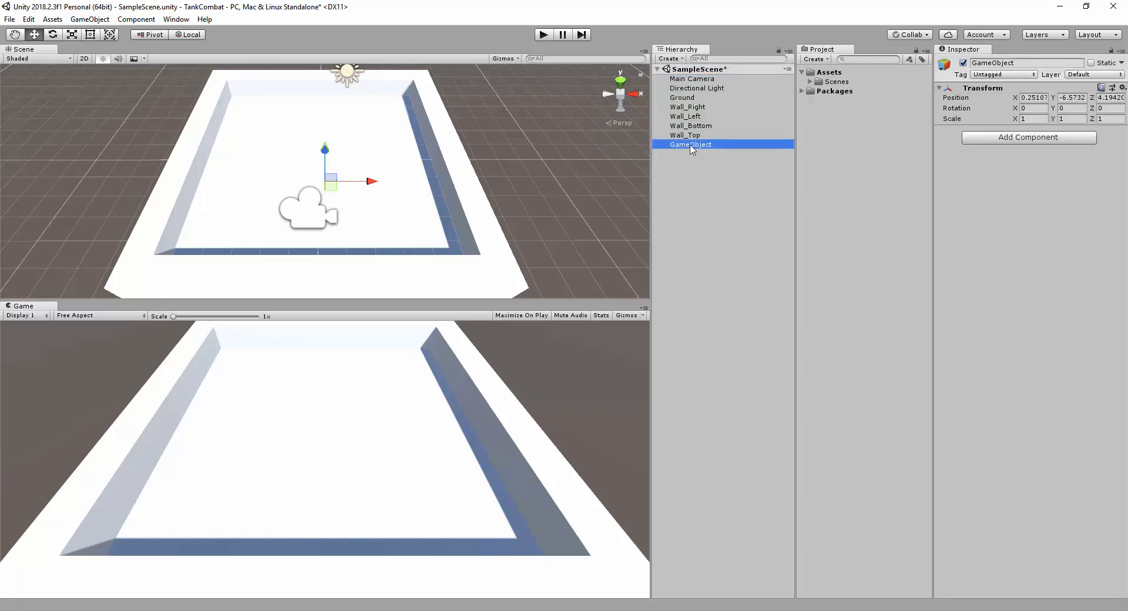
{"action": "left_click", "coordinate": [691, 145]}
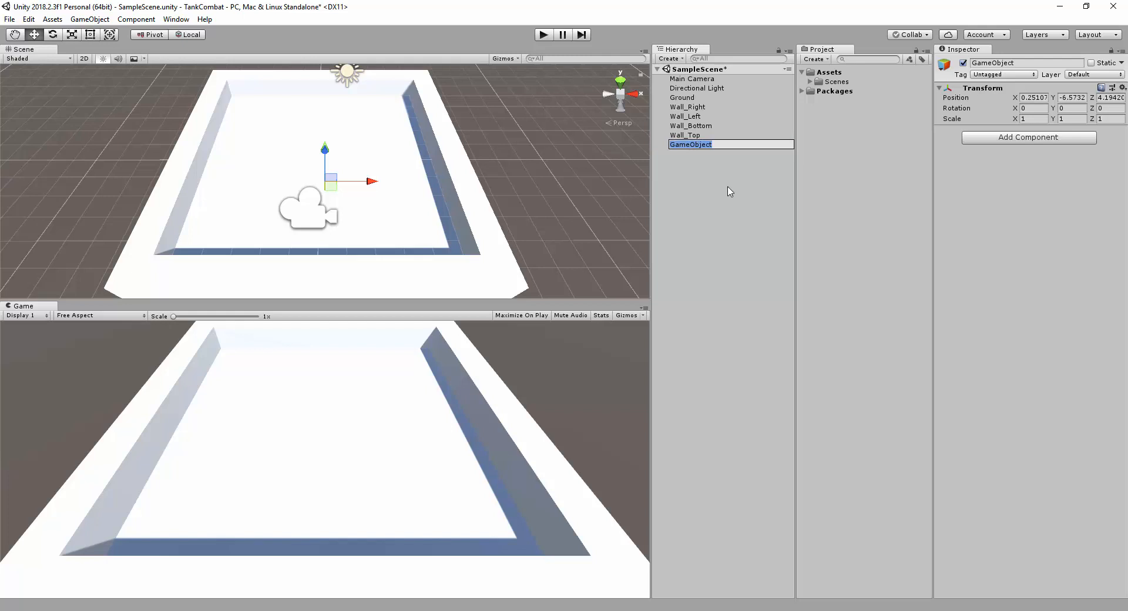
{"action": "type", "text": "Walls"}
{"action": "key", "text": "Return"}
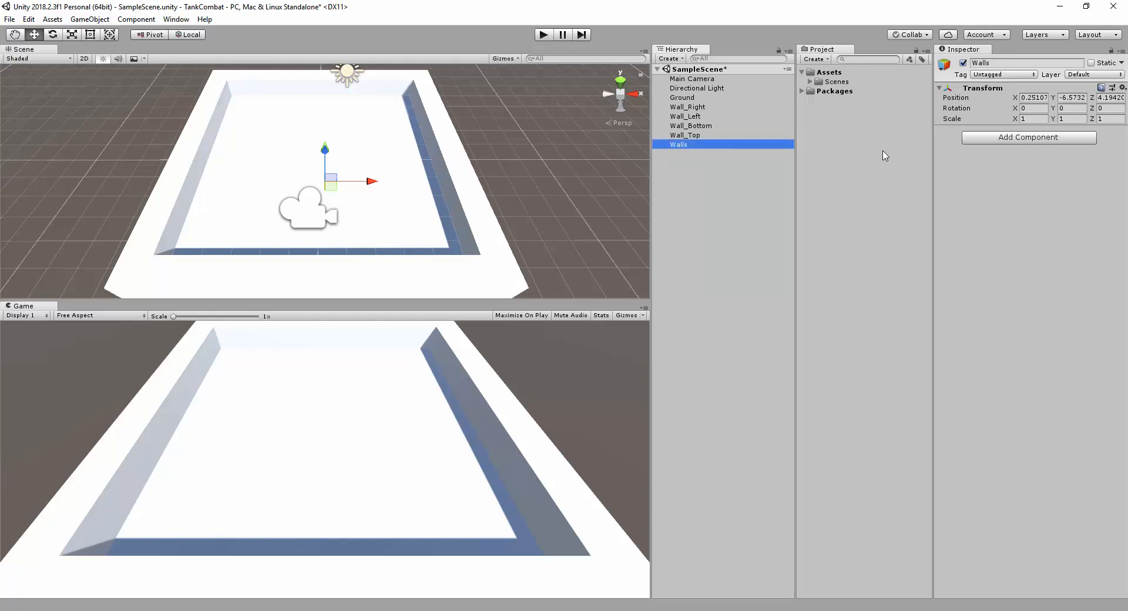
Step: Reset the Walls object's transform and parent Wall_Right, Wall_Left, Wall_Bottom and Wall_Top under it
{"action": "left_click", "coordinate": [1122, 88]}
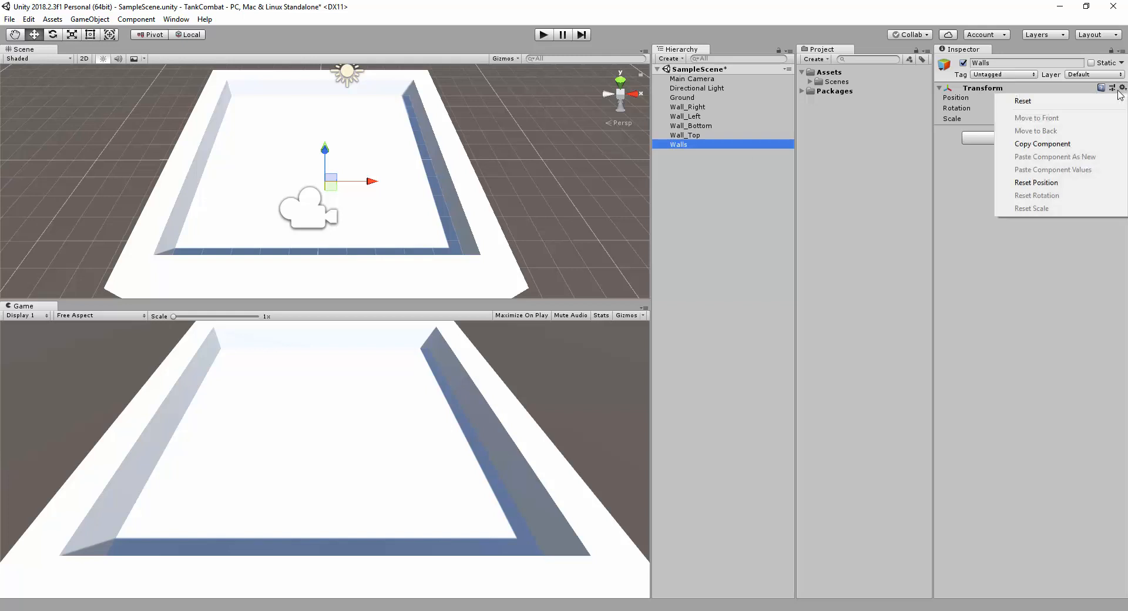
{"action": "left_click", "coordinate": [1067, 104]}
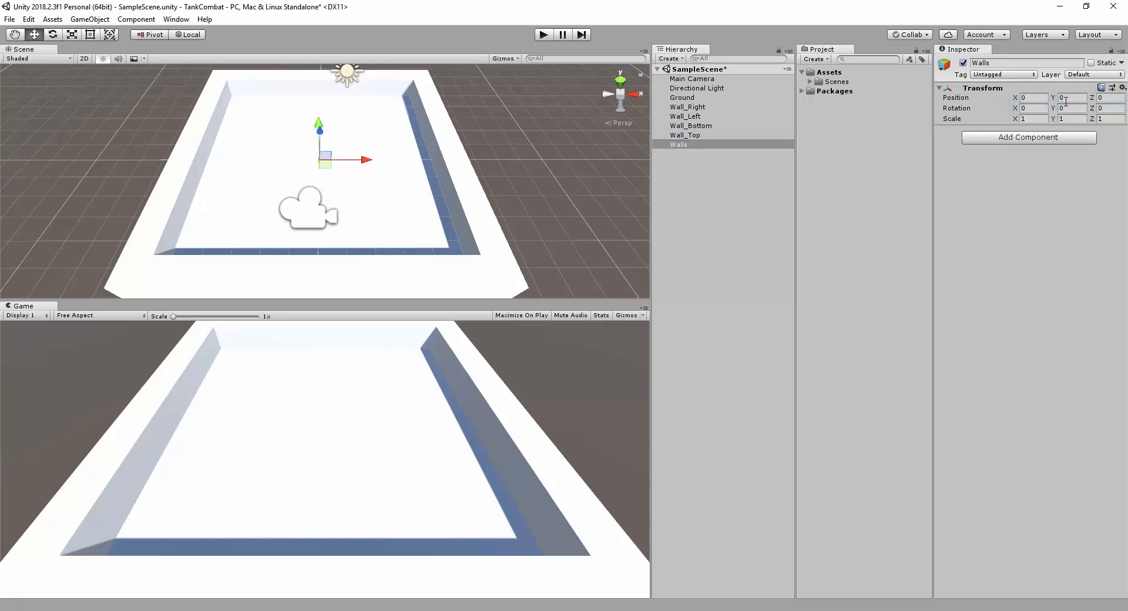
{"action": "left_click", "coordinate": [682, 108]}
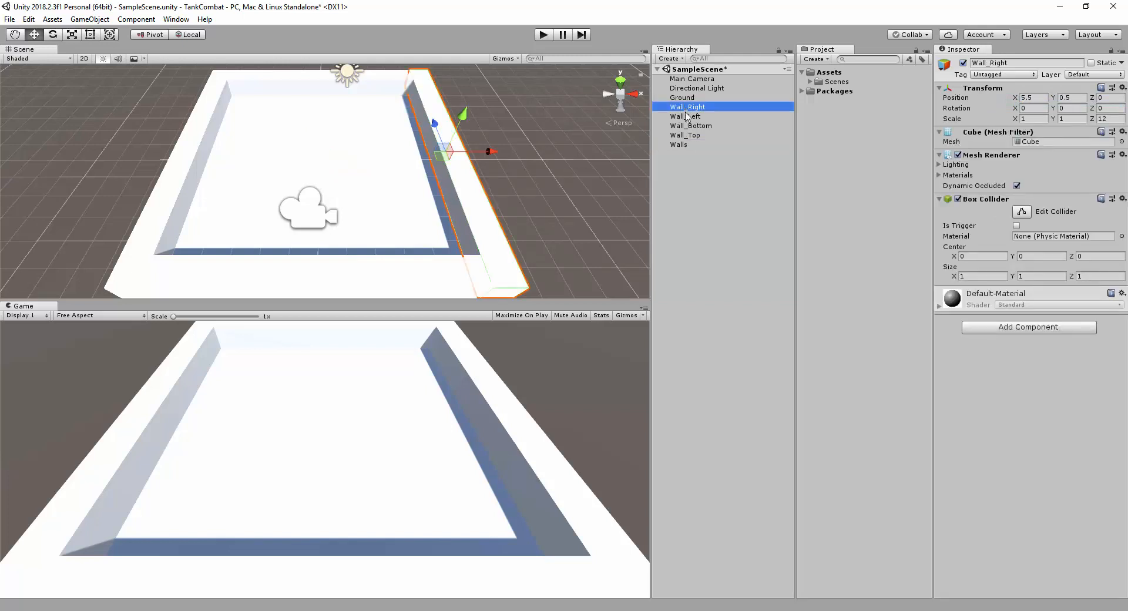
{"action": "left_click", "coordinate": [688, 135], "text": "shift"}
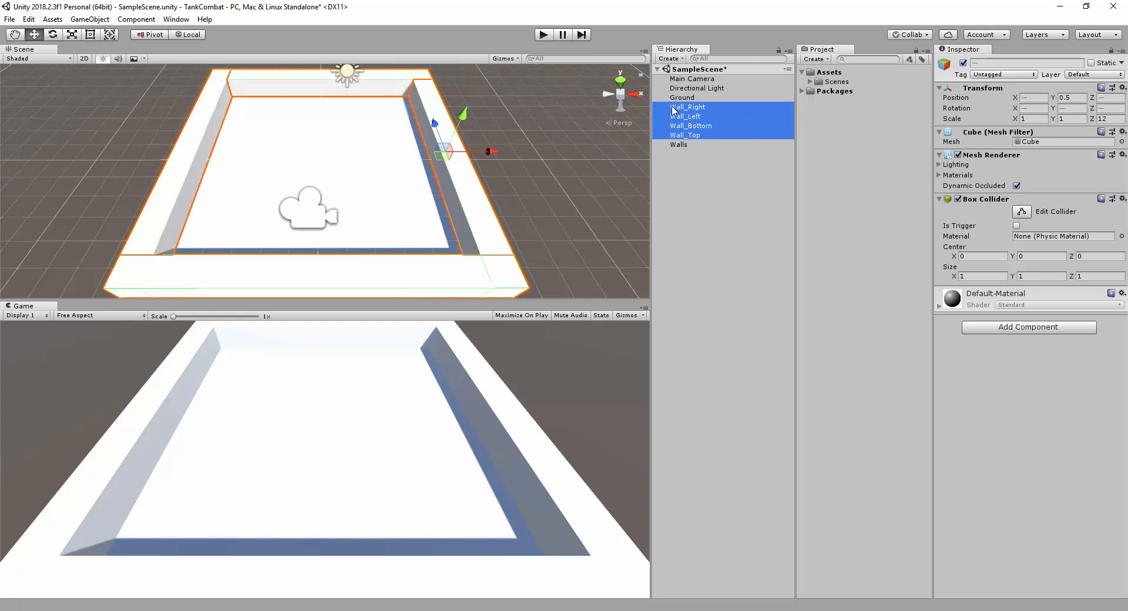
{"action": "left_click_drag", "start_coordinate": [673, 111], "coordinate": [679, 147]}
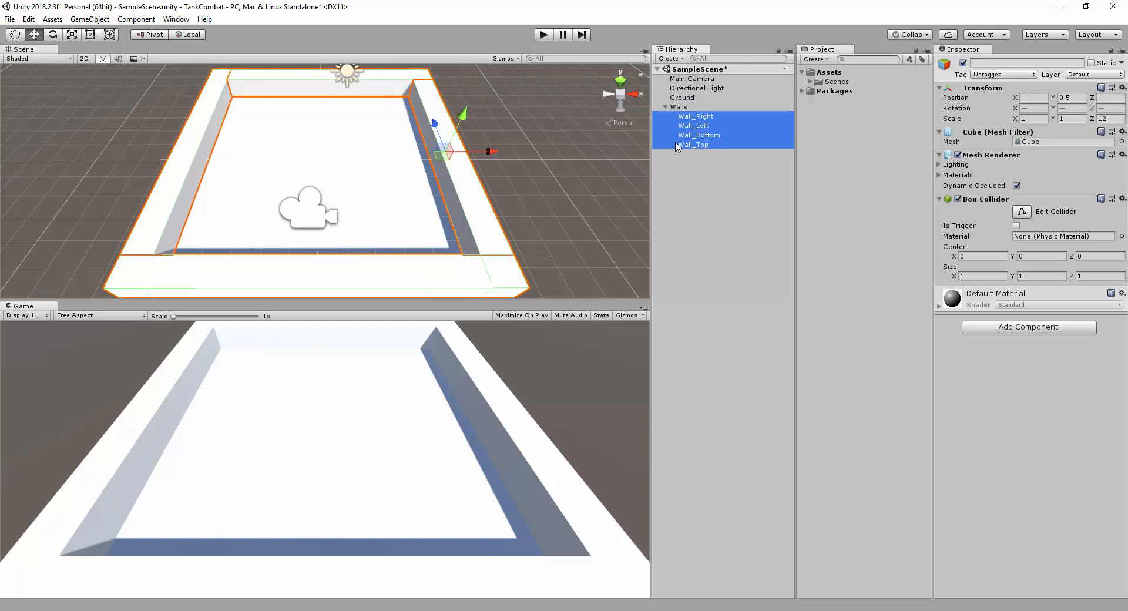
{"action": "left_click", "coordinate": [666, 107]}
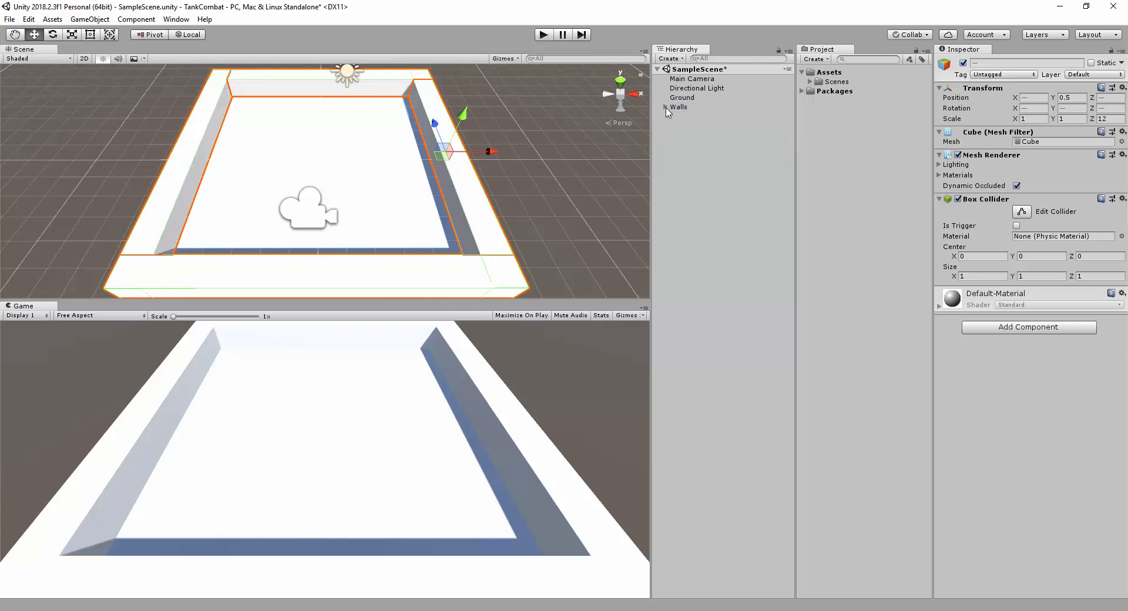
{"action": "left_click", "coordinate": [666, 107]}
{"action": "left_click", "coordinate": [666, 107]}
{"action": "left_click", "coordinate": [686, 141]}
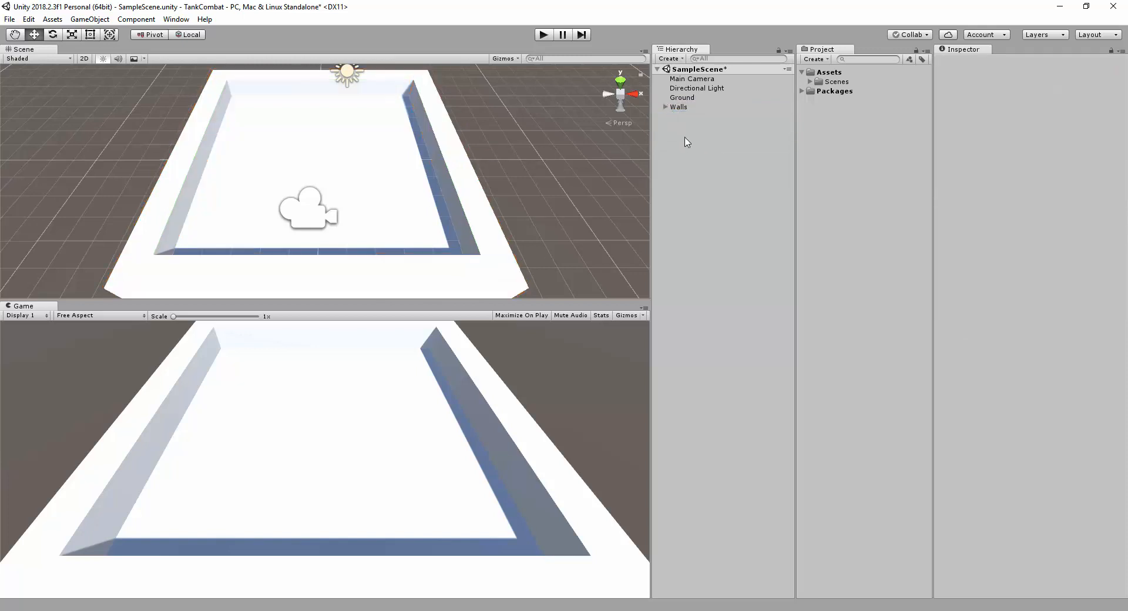
Step: Examine how the Walls object groups its four child walls in the scene hierarchy
{"action": "left_click", "coordinate": [666, 107]}
{"action": "left_click", "coordinate": [666, 107]}
{"action": "left_click", "coordinate": [666, 107]}
{"action": "left_click", "coordinate": [666, 108]}
{"action": "left_click", "coordinate": [666, 107]}
{"action": "left_click", "coordinate": [679, 108]}
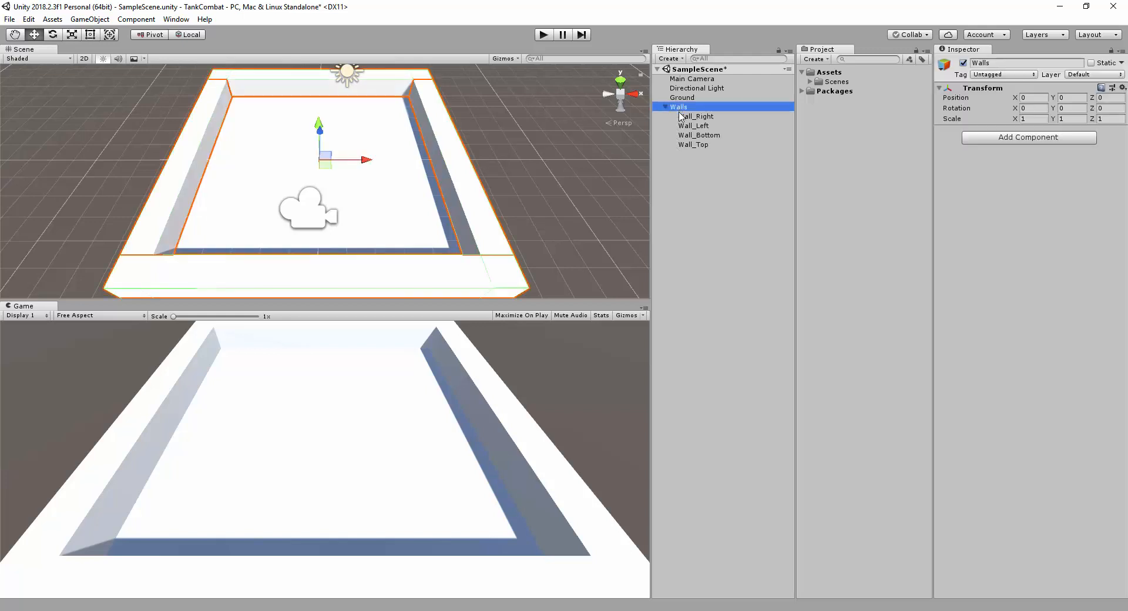
{"action": "left_click", "coordinate": [686, 117]}
{"action": "left_click", "coordinate": [685, 155]}
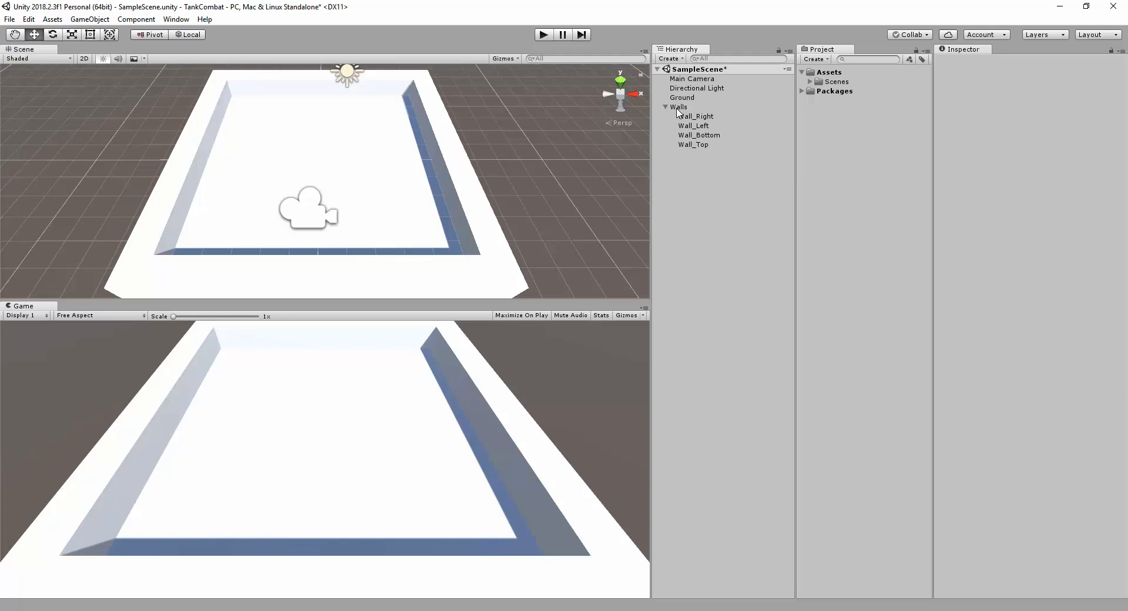
Step: Try moving the whole Walls group along X to about -3.68, and undo the move
{"action": "left_click", "coordinate": [679, 108]}
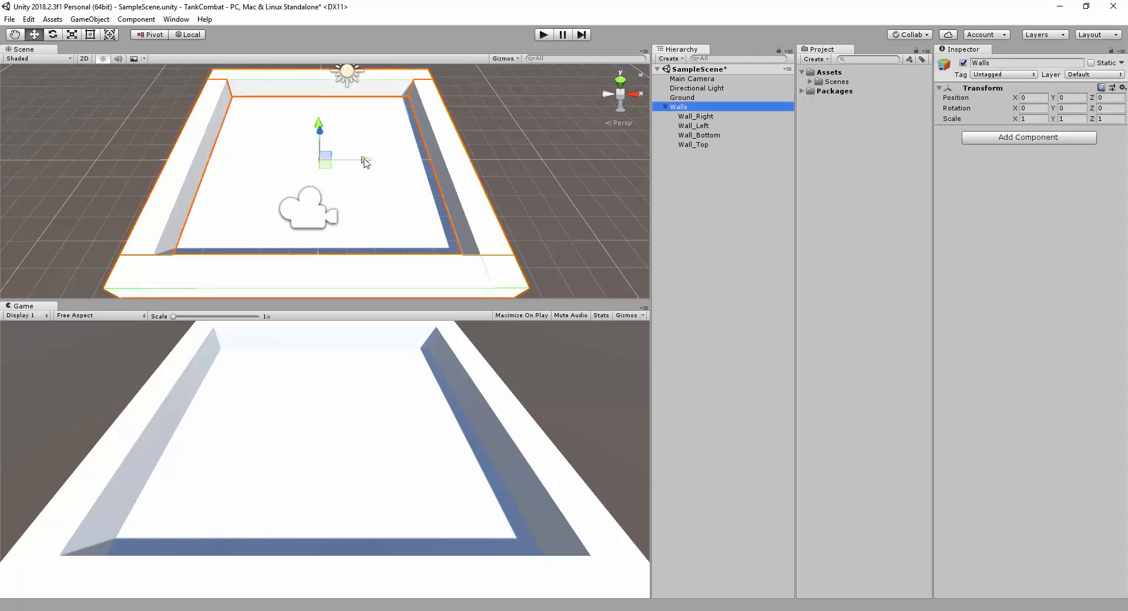
{"action": "left_click_drag", "start_coordinate": [366, 163], "coordinate": [283, 158]}
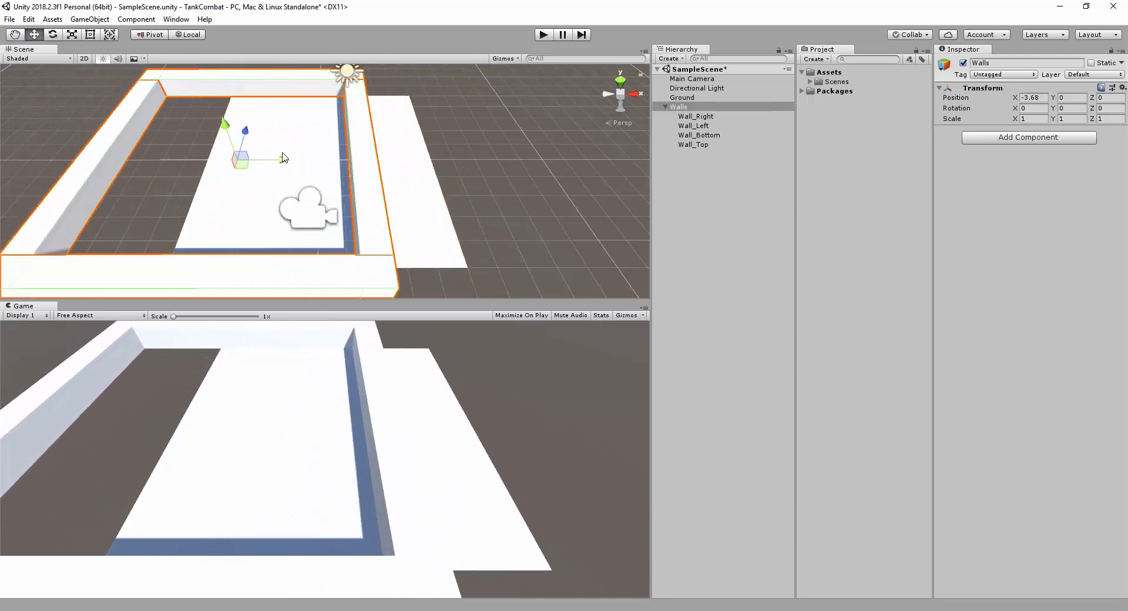
{"action": "key", "text": "ctrl+z"}
Step: Try rotating the whole Walls group with the Rotate tool, and undo the rotation
{"action": "left_click", "coordinate": [53, 34]}
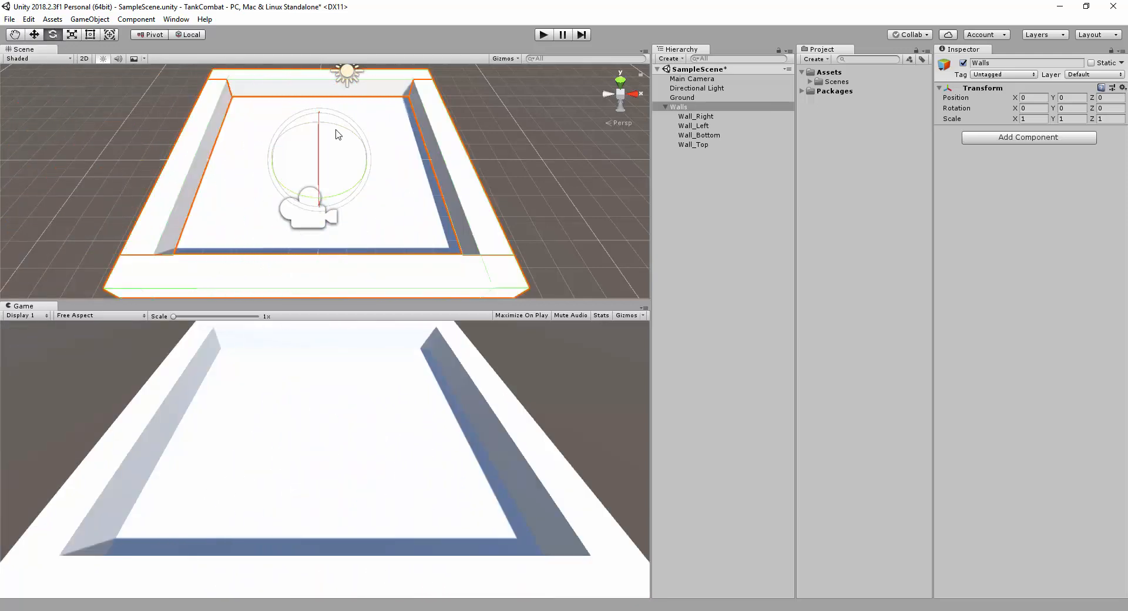
{"action": "left_click_drag", "start_coordinate": [332, 131], "coordinate": [343, 98]}
{"action": "key", "text": "ctrl+z"}
Step: Try rotating only Wall_Right inside the group, undo it, and collapse the Walls hierarchy
{"action": "left_click", "coordinate": [685, 118]}
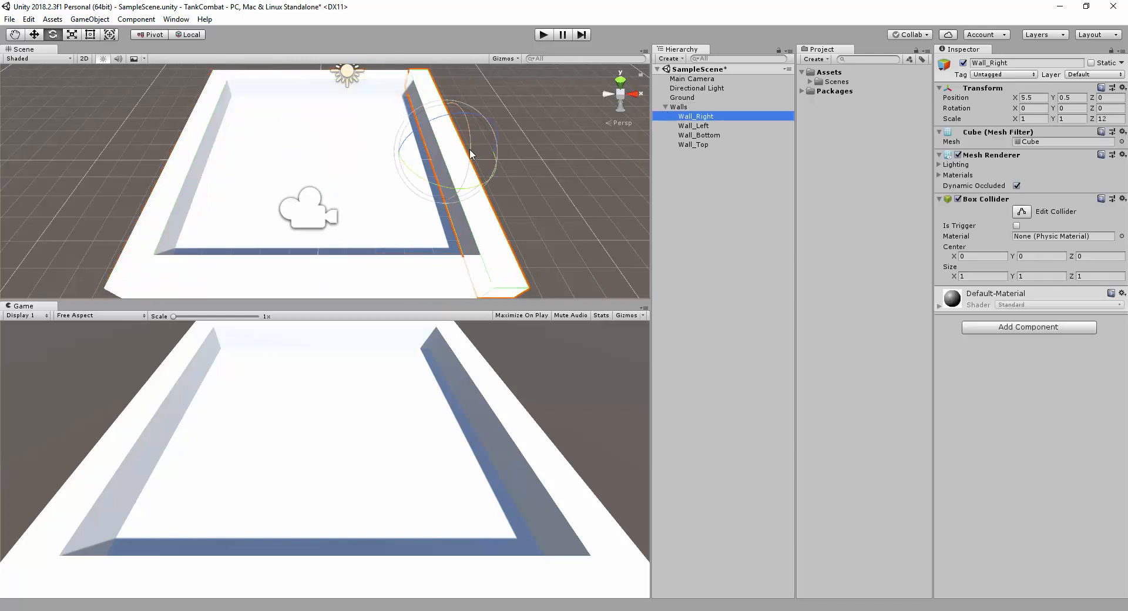
{"action": "left_click_drag", "start_coordinate": [472, 154], "coordinate": [461, 90]}
{"action": "key", "text": "ctrl+z"}
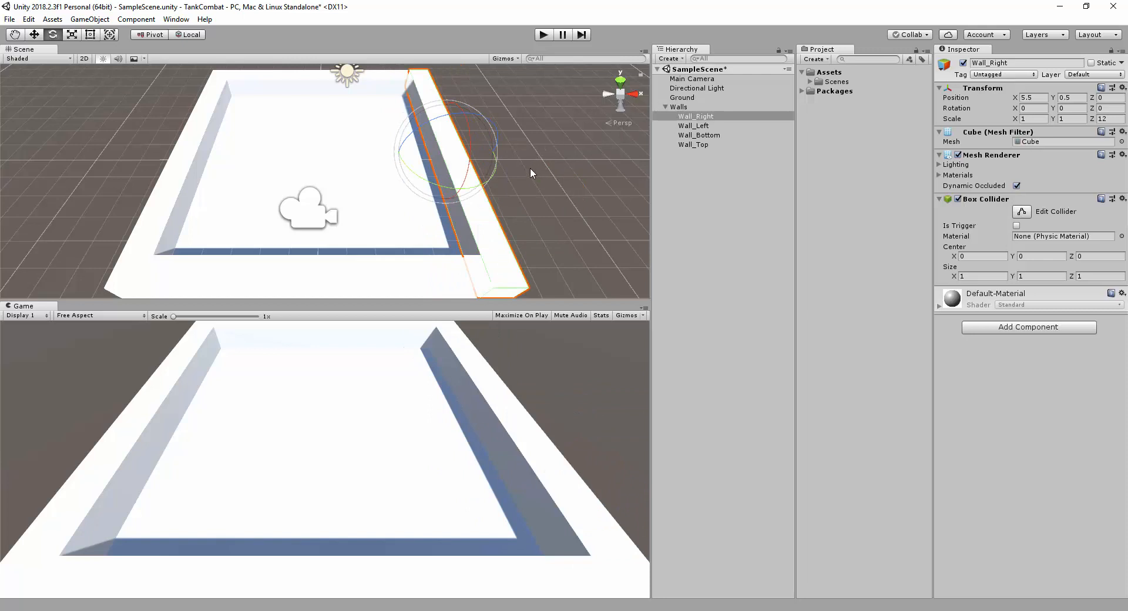
{"action": "left_click", "coordinate": [666, 107]}
{"action": "left_click", "coordinate": [140, 153]}
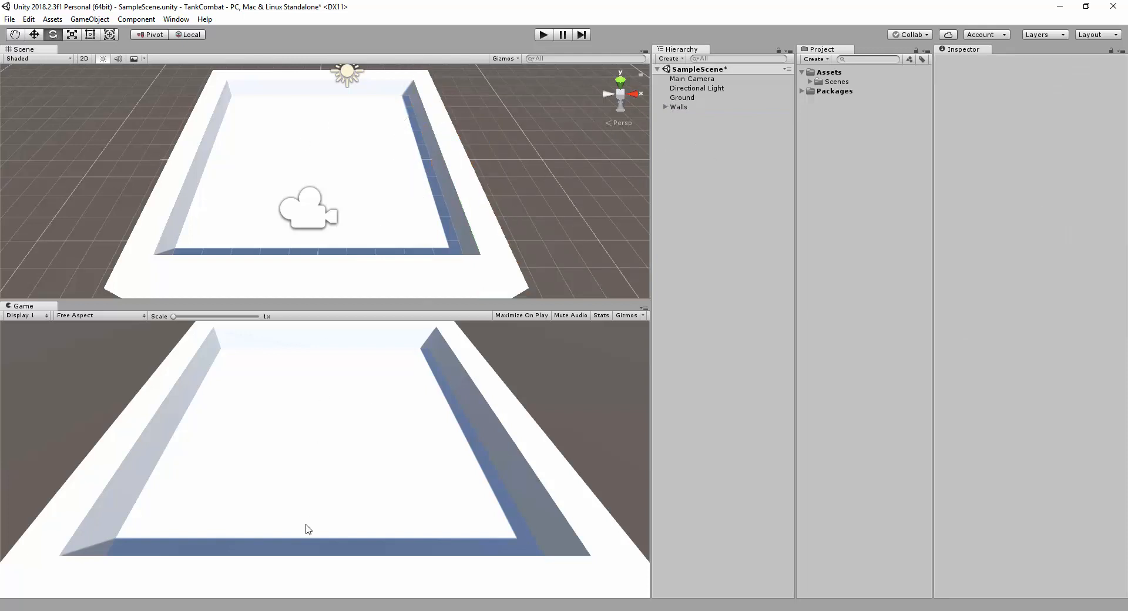
Step: Switch to Notepad, highlight the line "5- Organizando o projeto" in the notes, and return to Unity
{"action": "key", "text": "alt+Tab"}
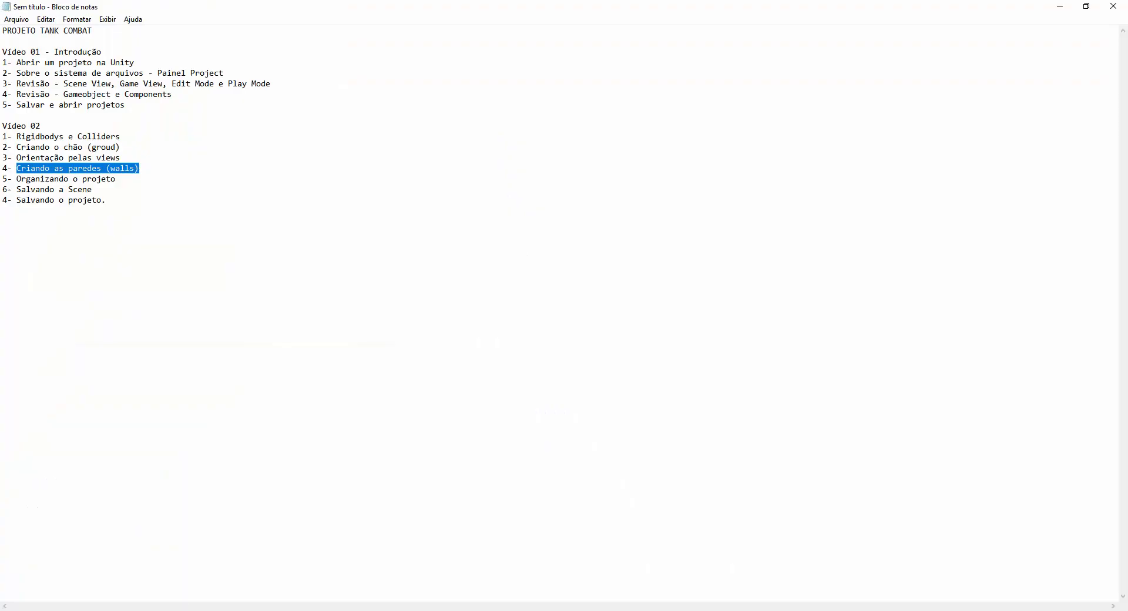
{"action": "left_click_drag", "start_coordinate": [3, 180], "coordinate": [120, 184]}
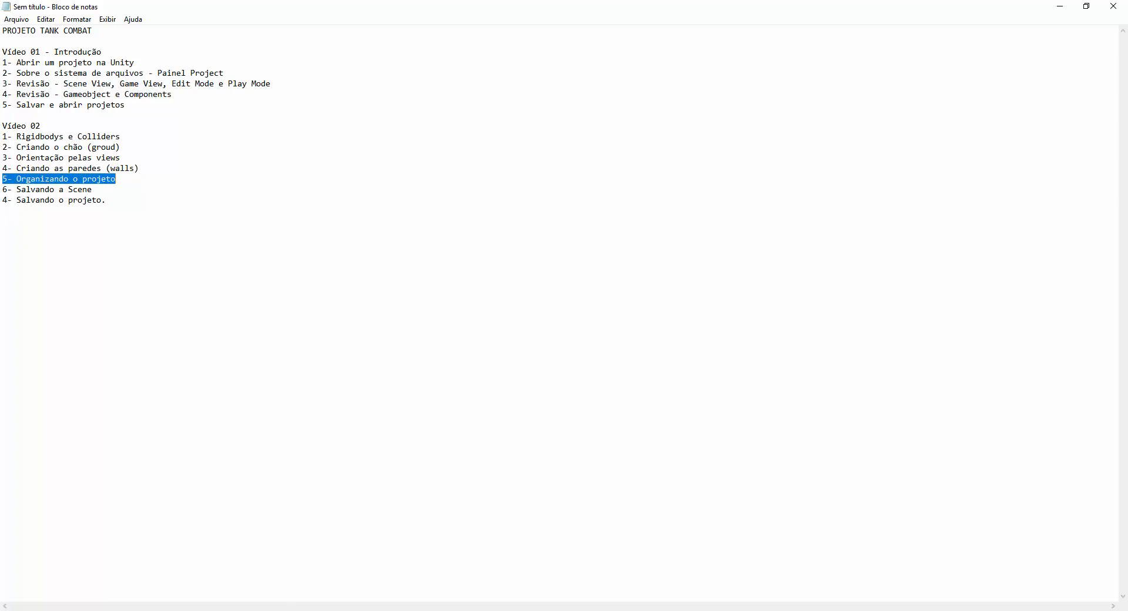
{"action": "left_click", "coordinate": [247, 610]}
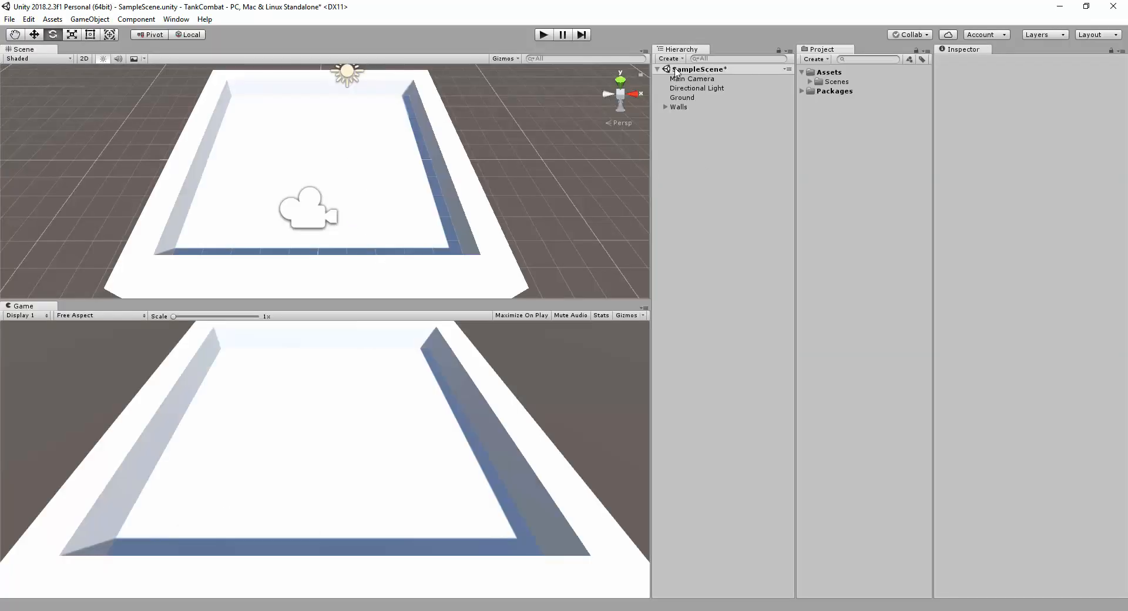
Step: Save the current SampleScene and save the TankCombat project
{"action": "left_click", "coordinate": [10, 19]}
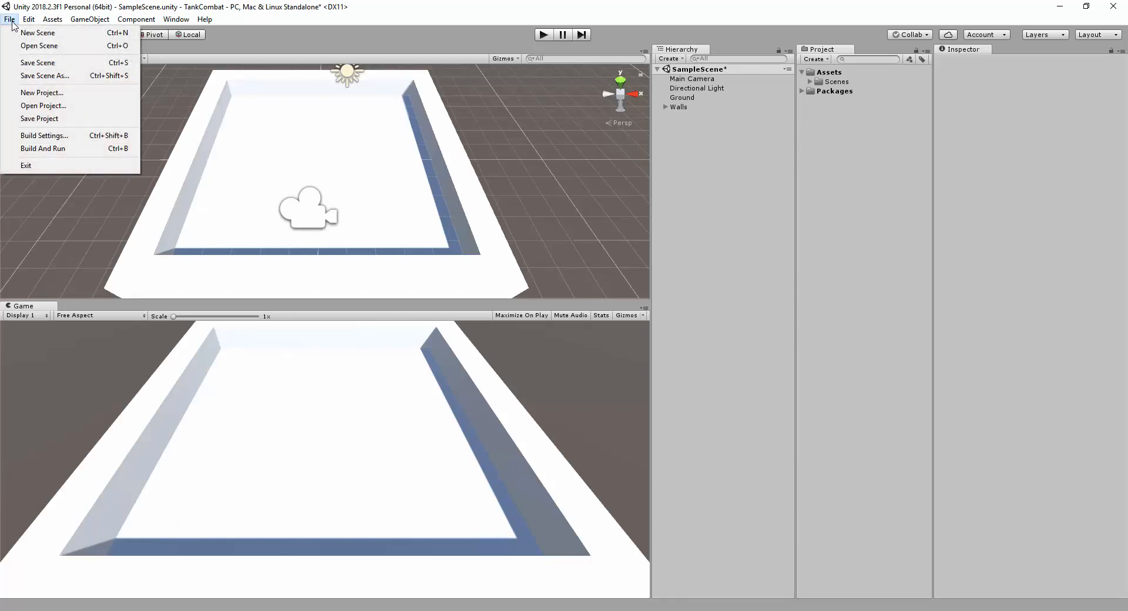
{"action": "left_click", "coordinate": [31, 62]}
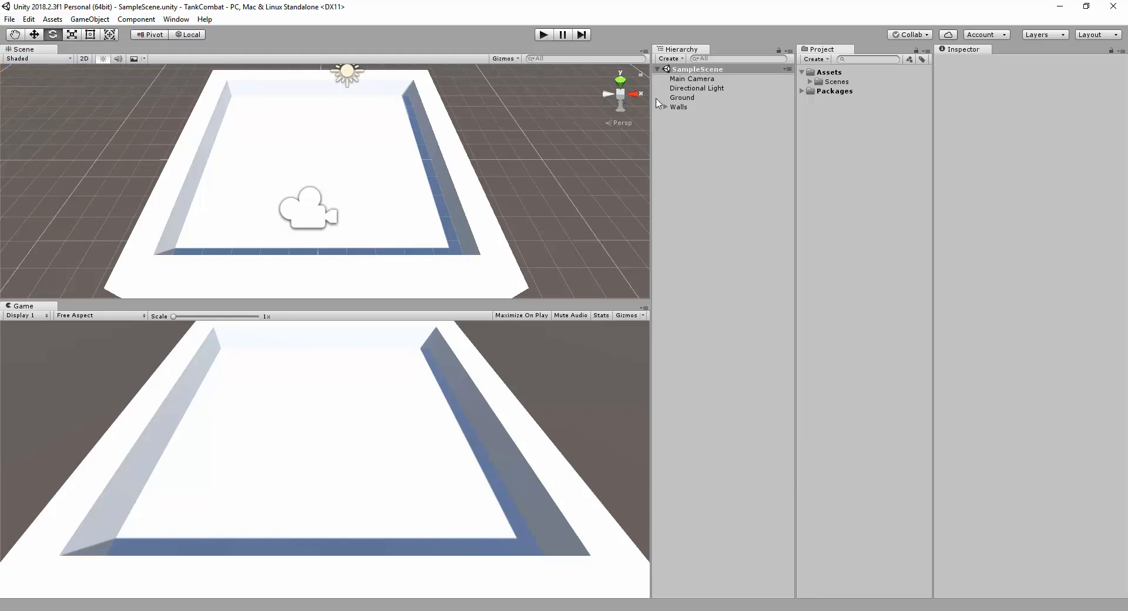
{"action": "left_click", "coordinate": [11, 20]}
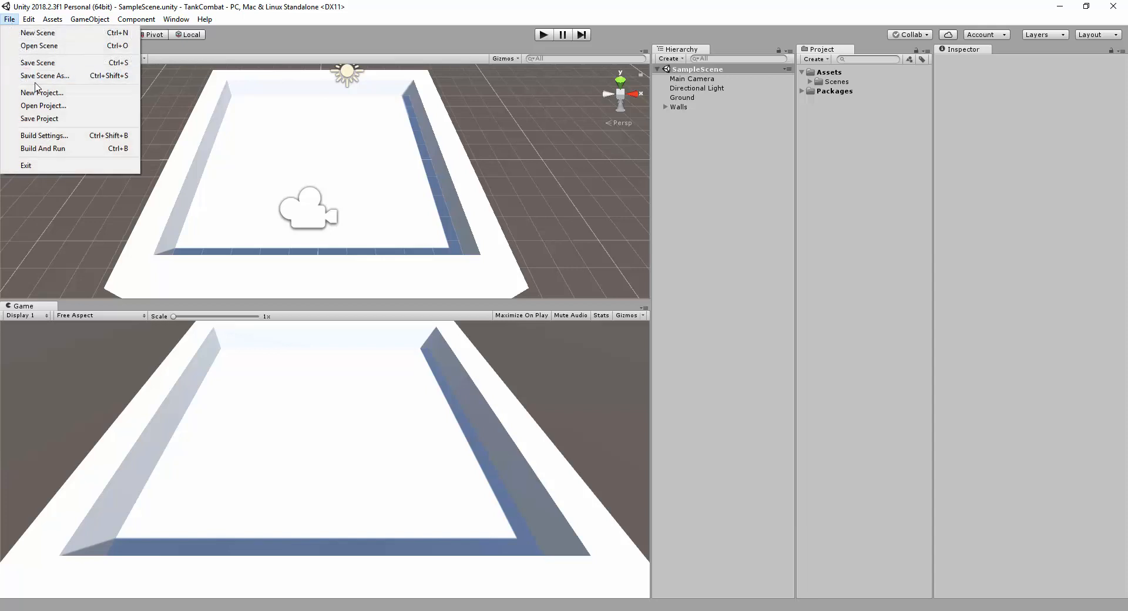
{"action": "left_click", "coordinate": [725, 244]}
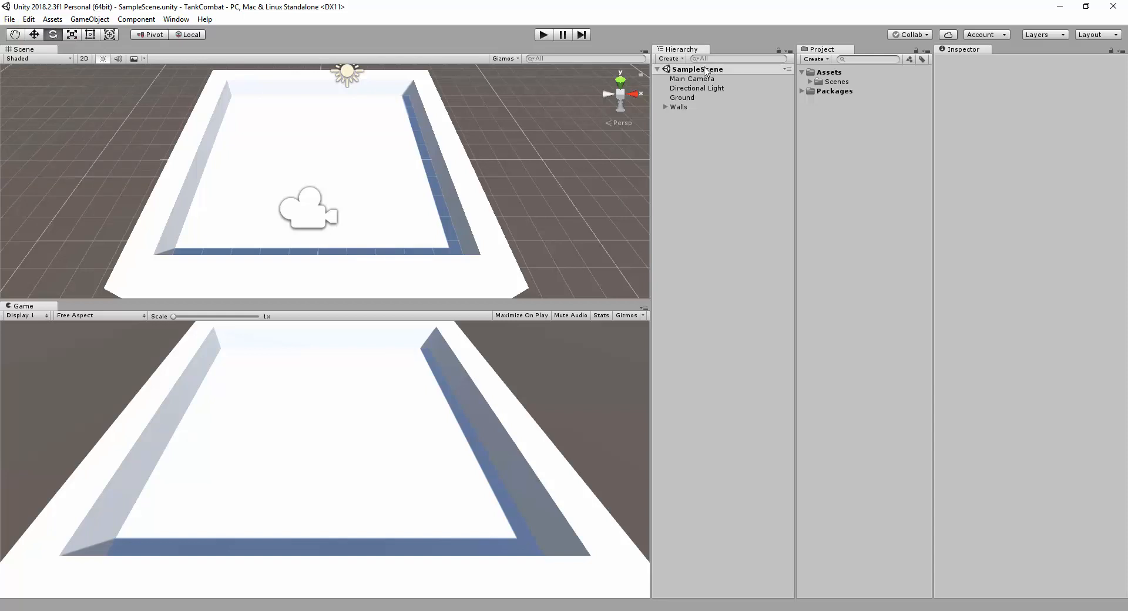
{"action": "left_click", "coordinate": [10, 19]}
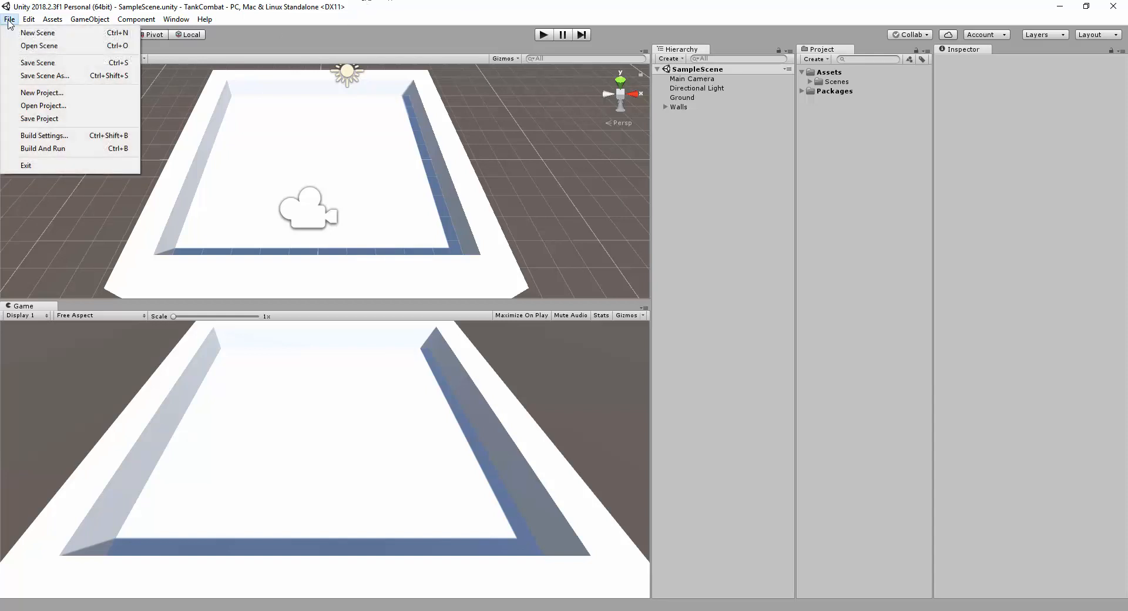
{"action": "left_click", "coordinate": [44, 119]}
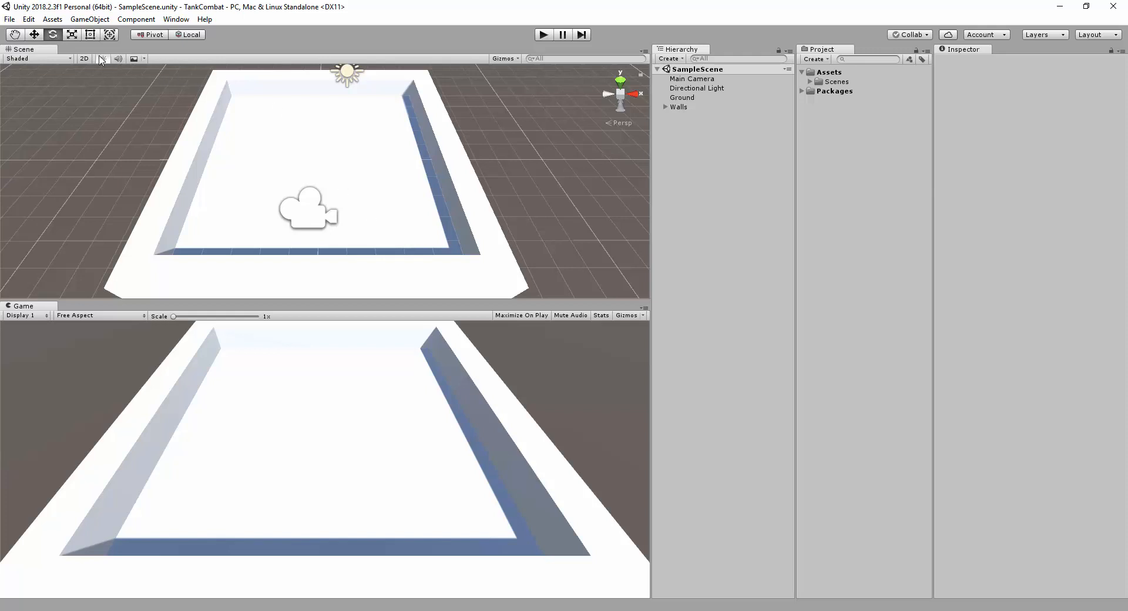
{"action": "left_click", "coordinate": [10, 19]}
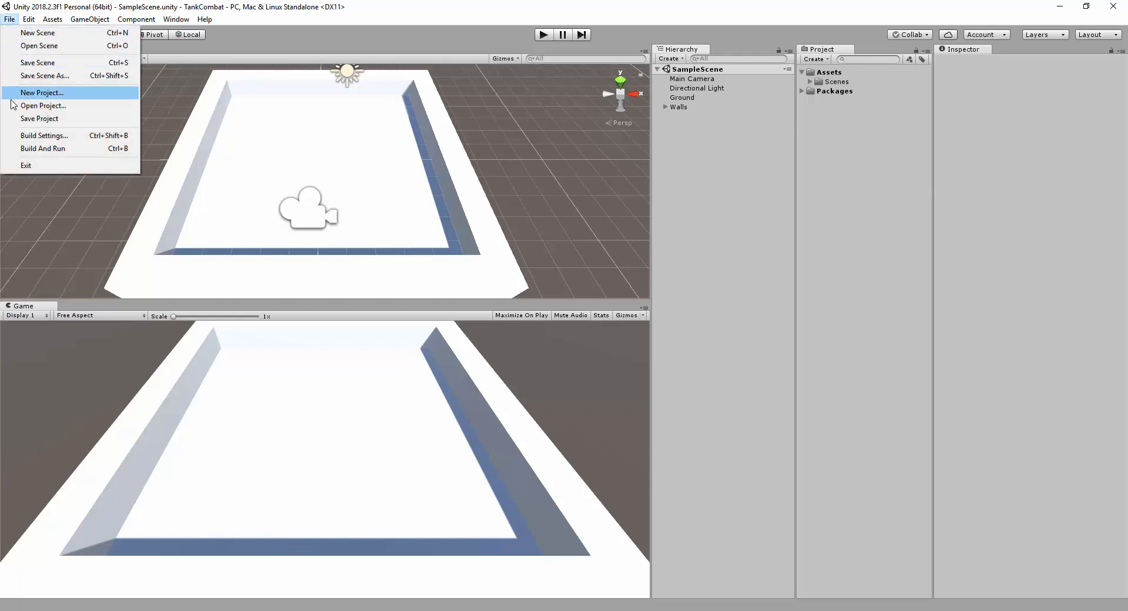
{"action": "left_click", "coordinate": [324, 166]}
{"action": "left_click", "coordinate": [319, 164]}
{"action": "left_click", "coordinate": [97, 256]}
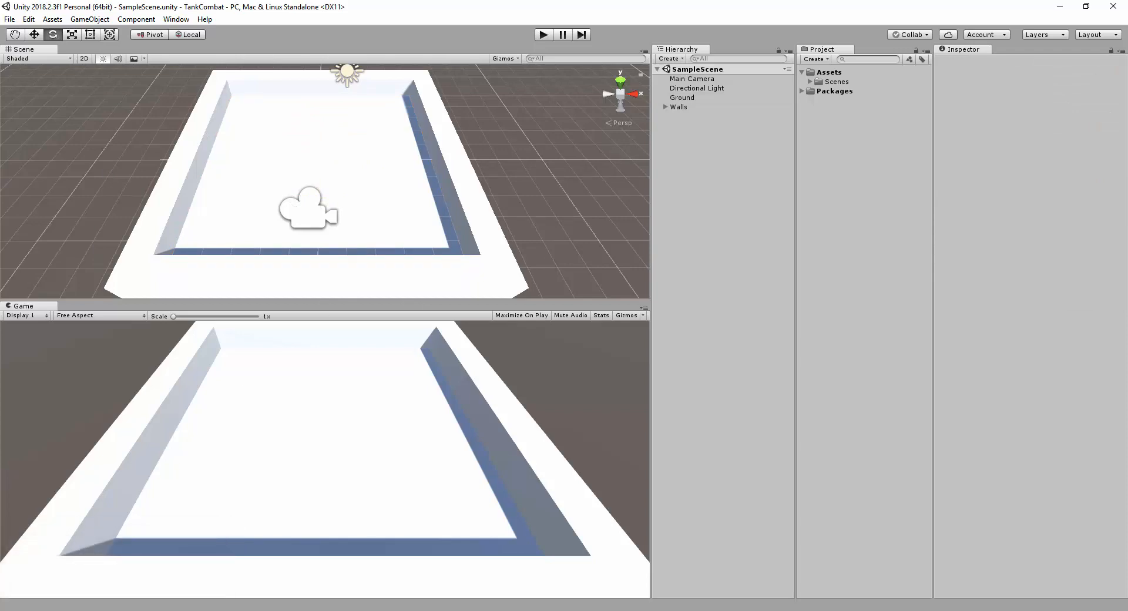
Step: Switch to File Explorer and open the TankCombat folder inside UnityProjects on the STORAGE (E:) drive
{"action": "mouse_move", "coordinate": [108, 610]}
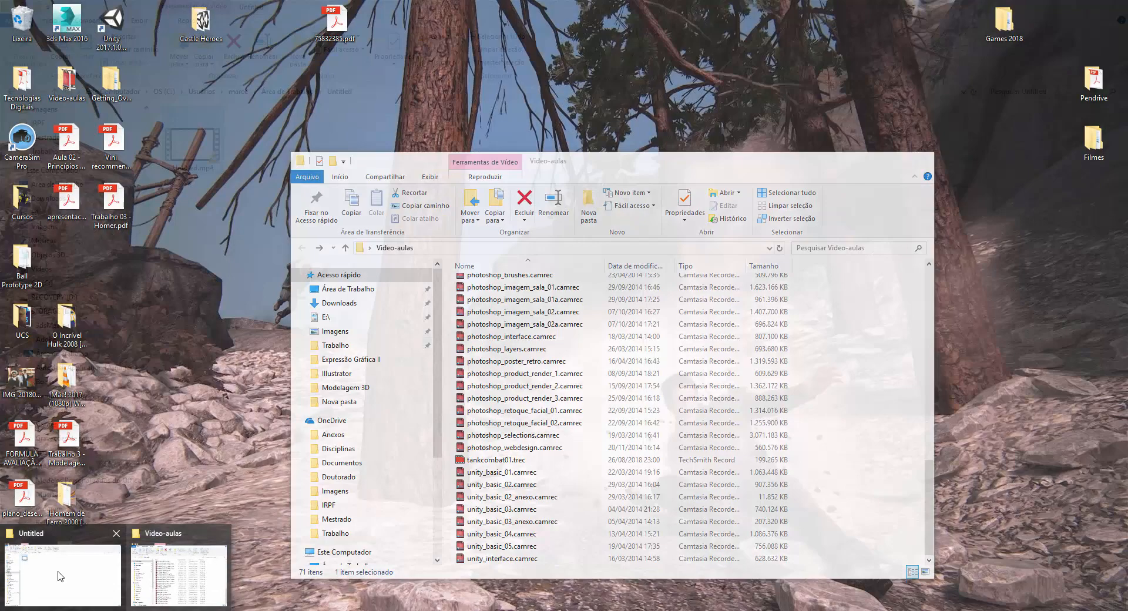
{"action": "left_click", "coordinate": [55, 573]}
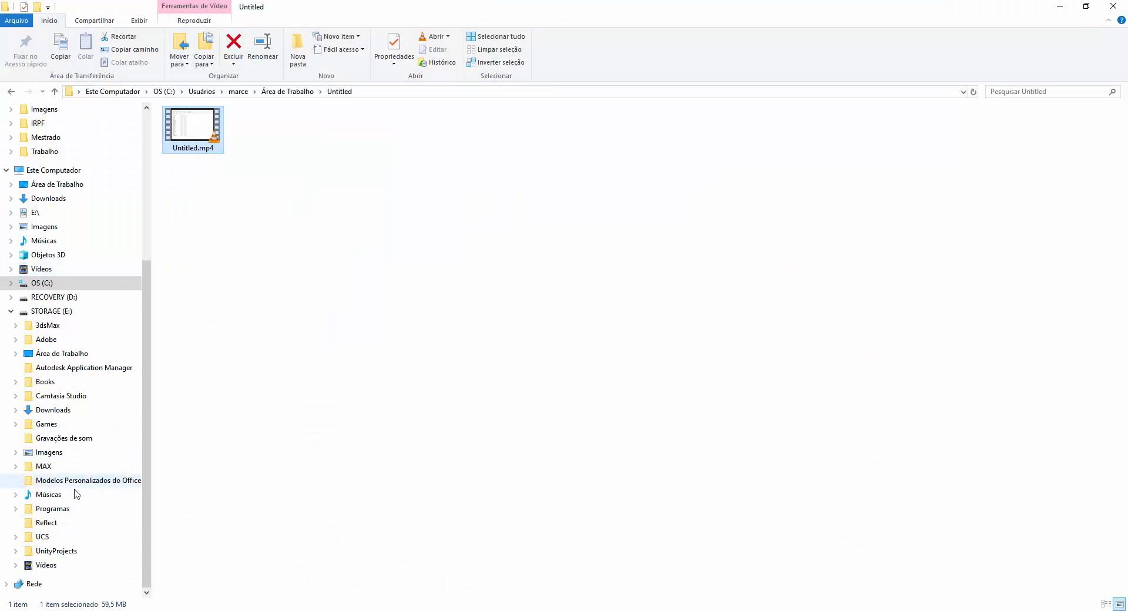
{"action": "left_click", "coordinate": [20, 313]}
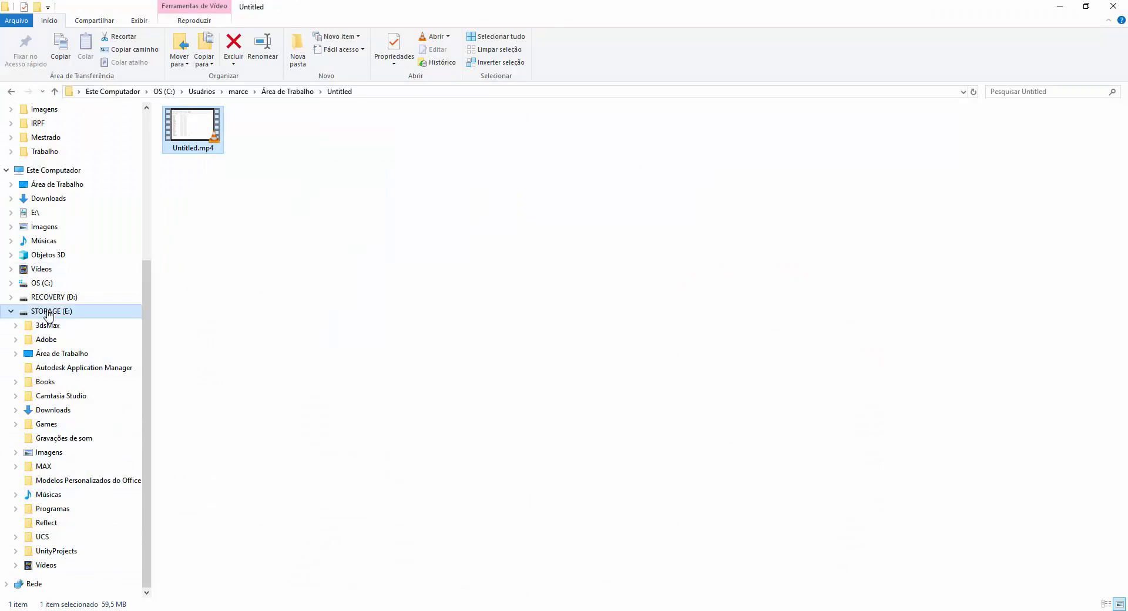
{"action": "left_click", "coordinate": [49, 550]}
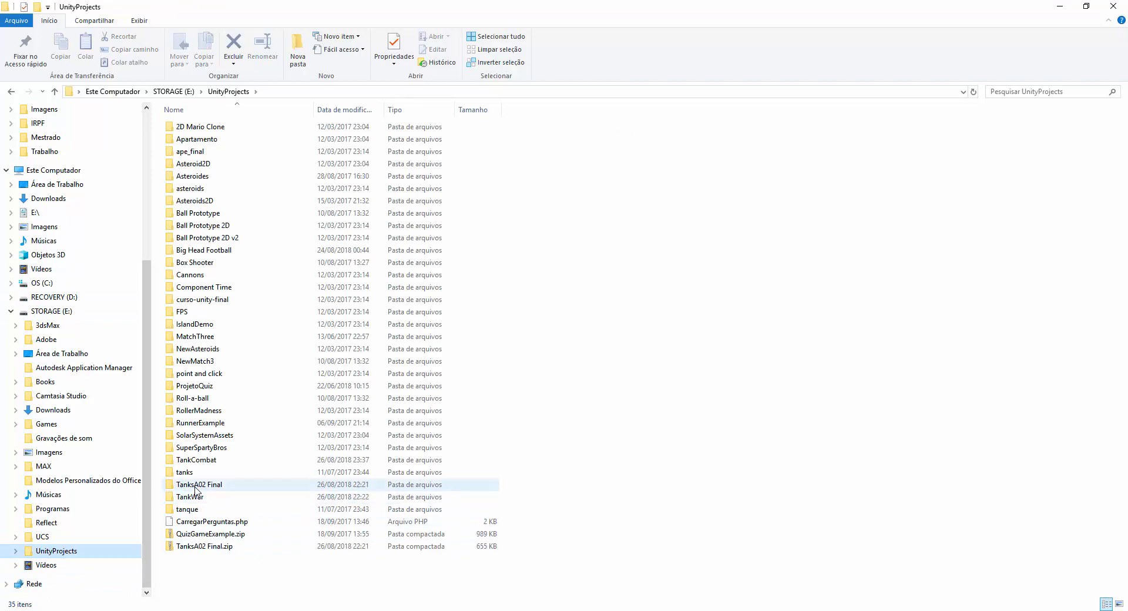
{"action": "double_click", "coordinate": [196, 460]}
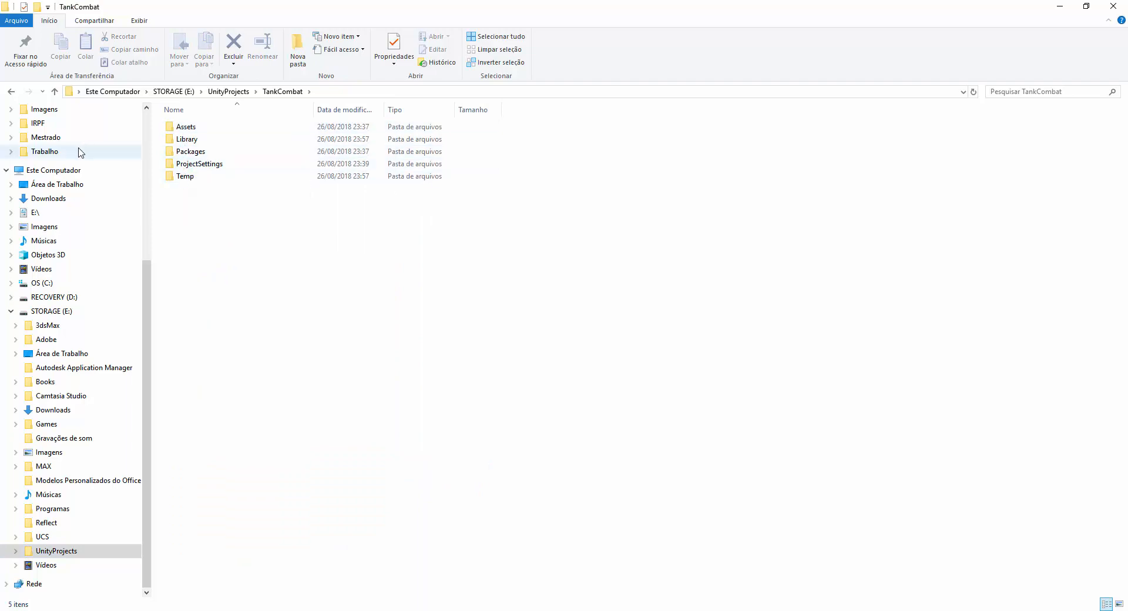
{"action": "left_click", "coordinate": [14, 94]}
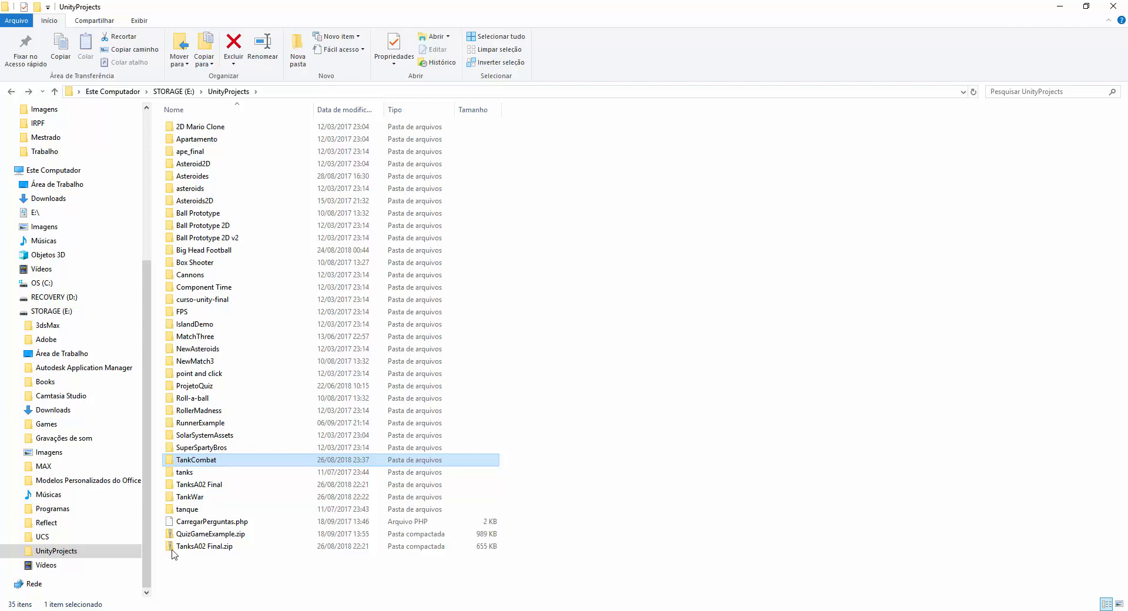
{"action": "double_click", "coordinate": [197, 460]}
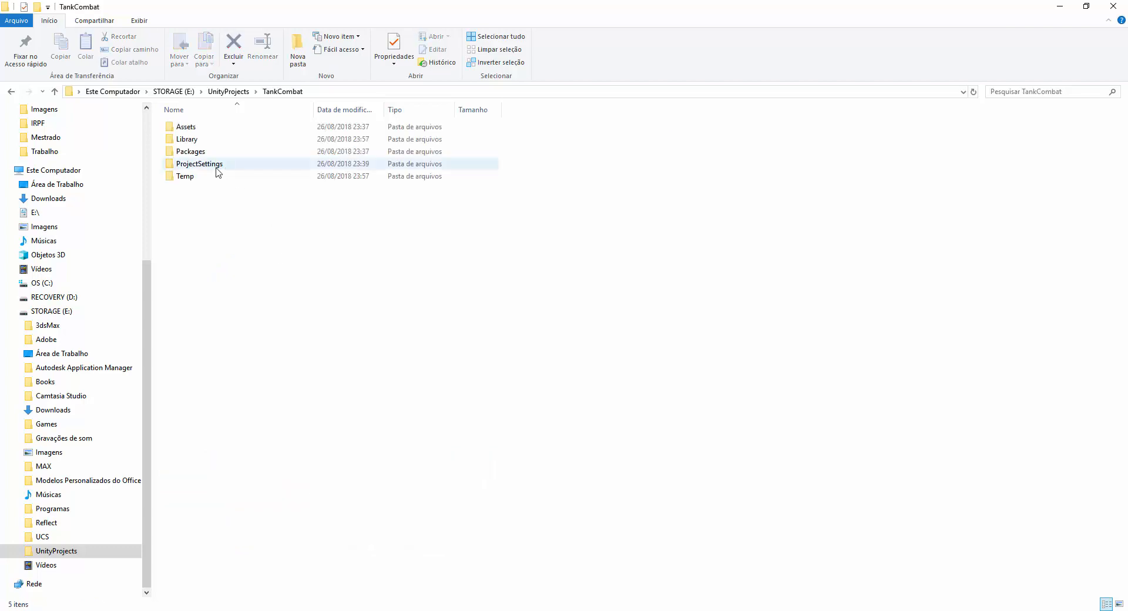
Step: Return to Unity and switch back to File Explorer to check the contents of the TankCombat project folder
{"action": "mouse_move", "coordinate": [244, 610]}
{"action": "left_click", "coordinate": [245, 572]}
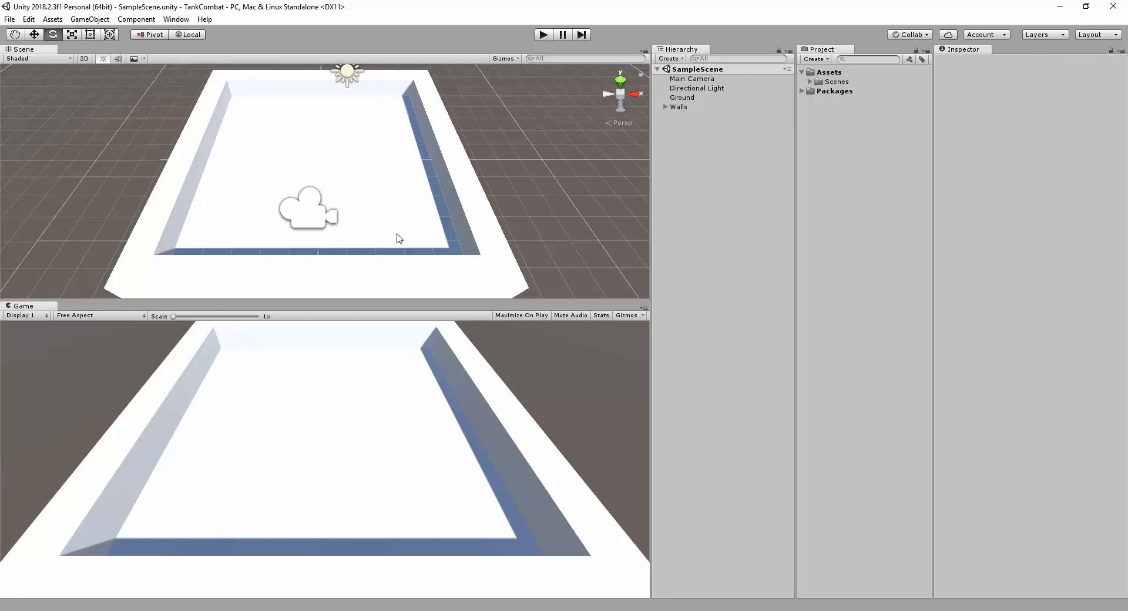
{"action": "key", "text": "alt+Tab"}
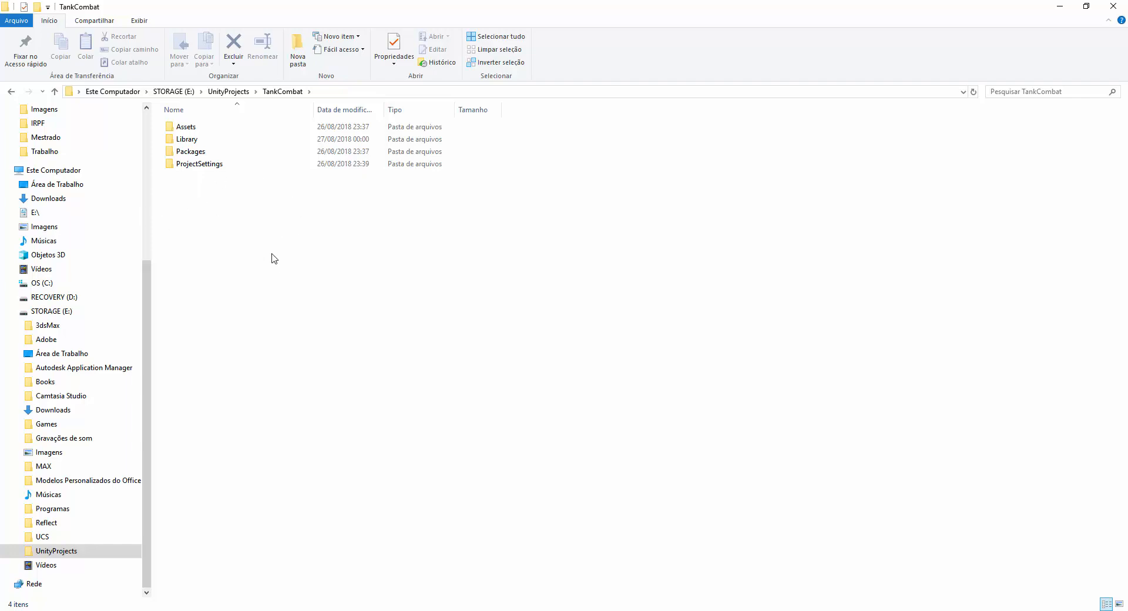
Step: Go back to the UnityProjects folder and compress the TankCombat folder into TankCombat.7z with 7-Zip
{"action": "left_click", "coordinate": [11, 92]}
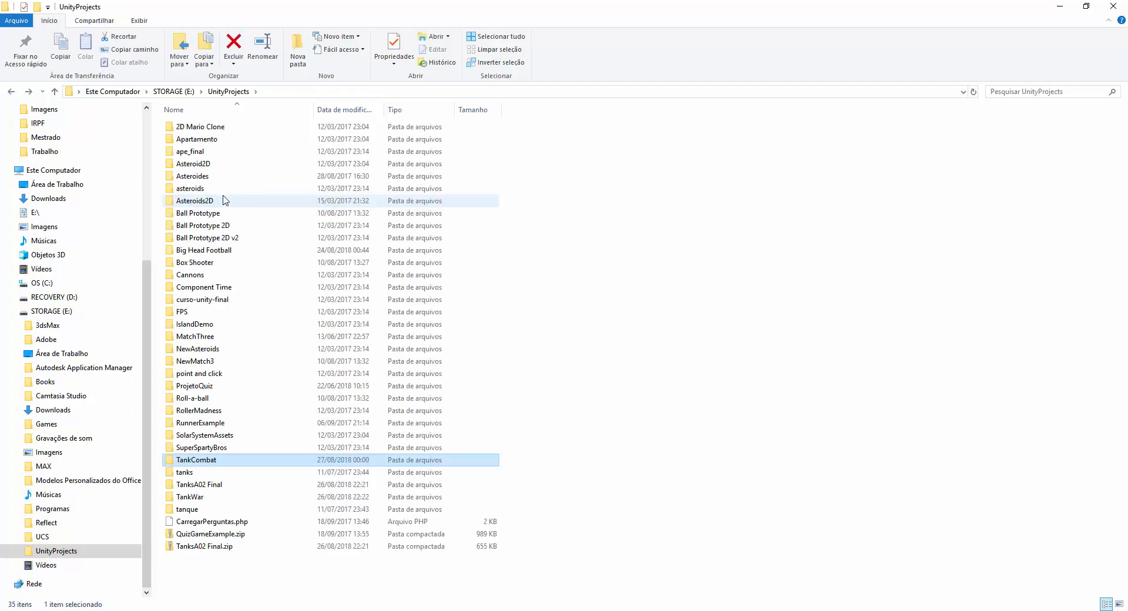
{"action": "right_click", "coordinate": [187, 462]}
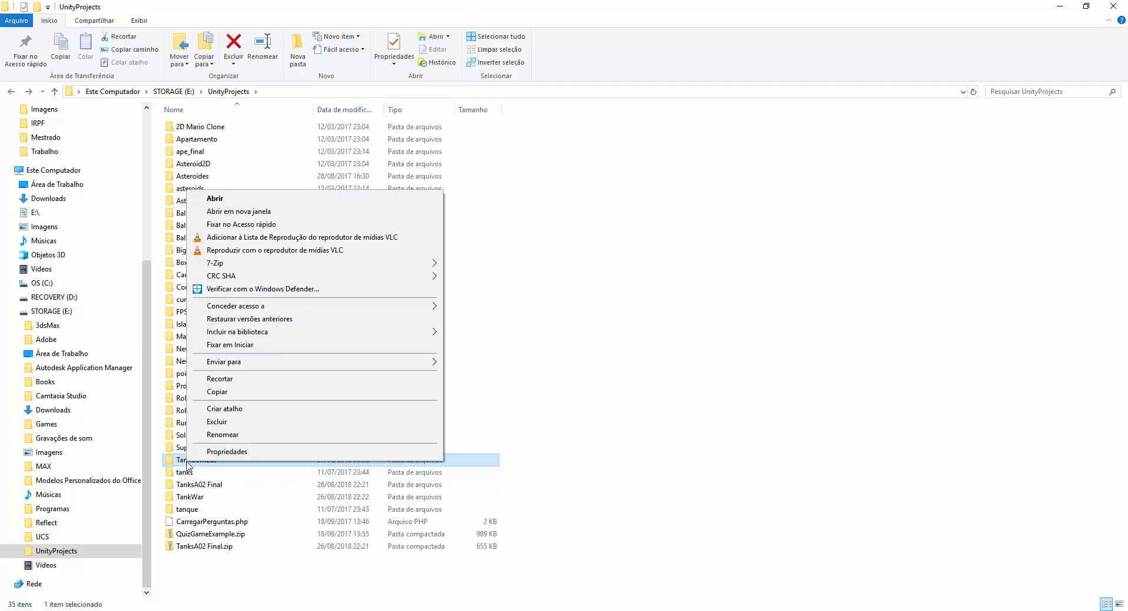
{"action": "mouse_move", "coordinate": [276, 265]}
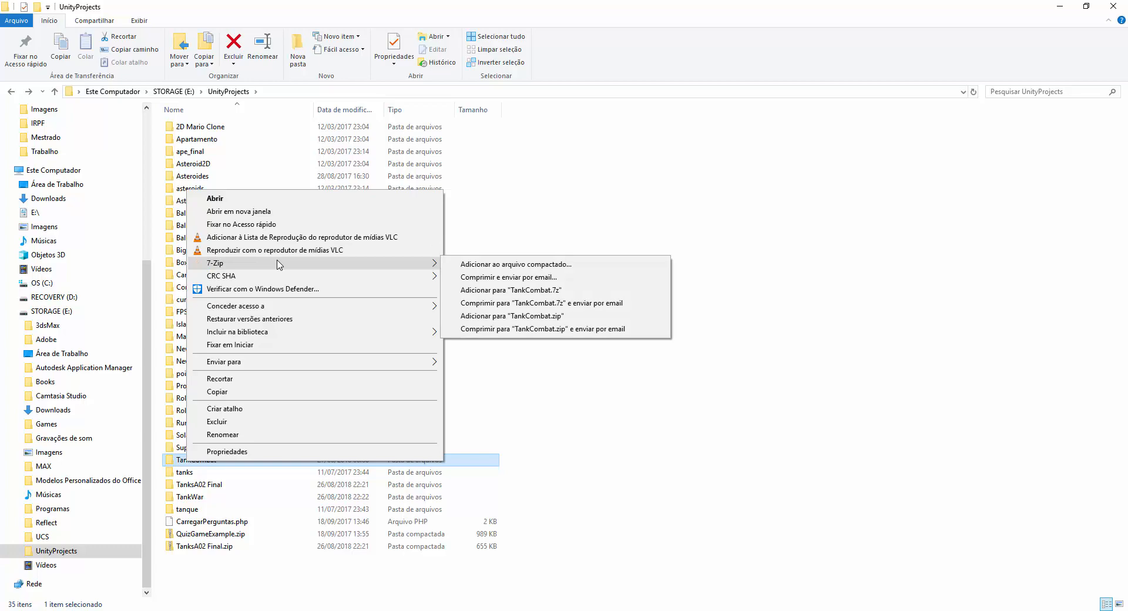
{"action": "left_click", "coordinate": [527, 292]}
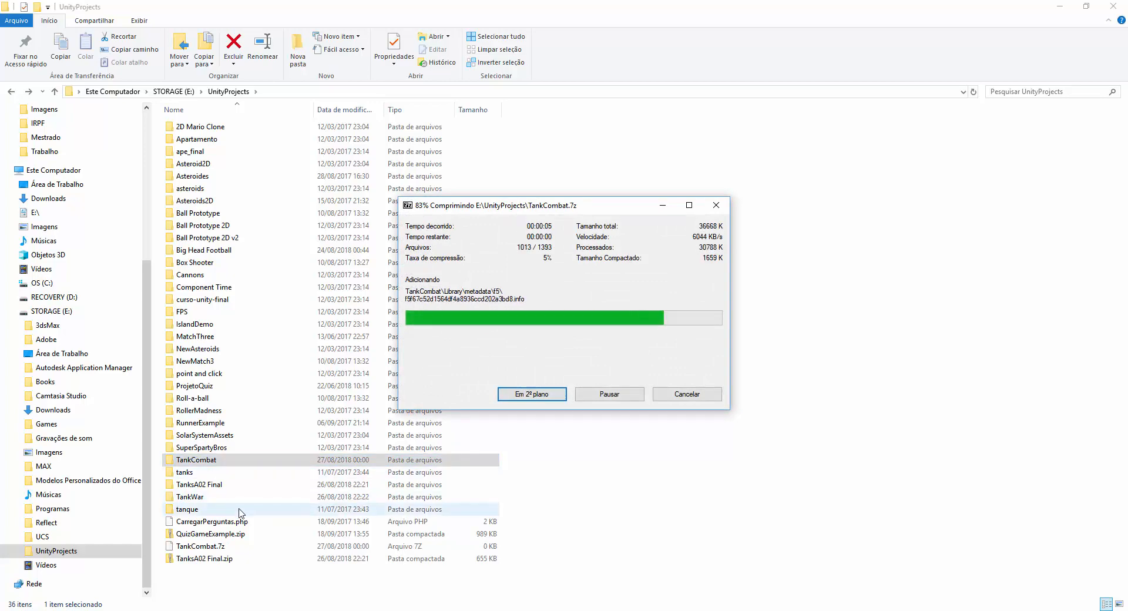
Step: Select the TankCombat.7z archive and look at its 7-Zip extraction options without extracting anything
{"action": "left_click", "coordinate": [205, 549]}
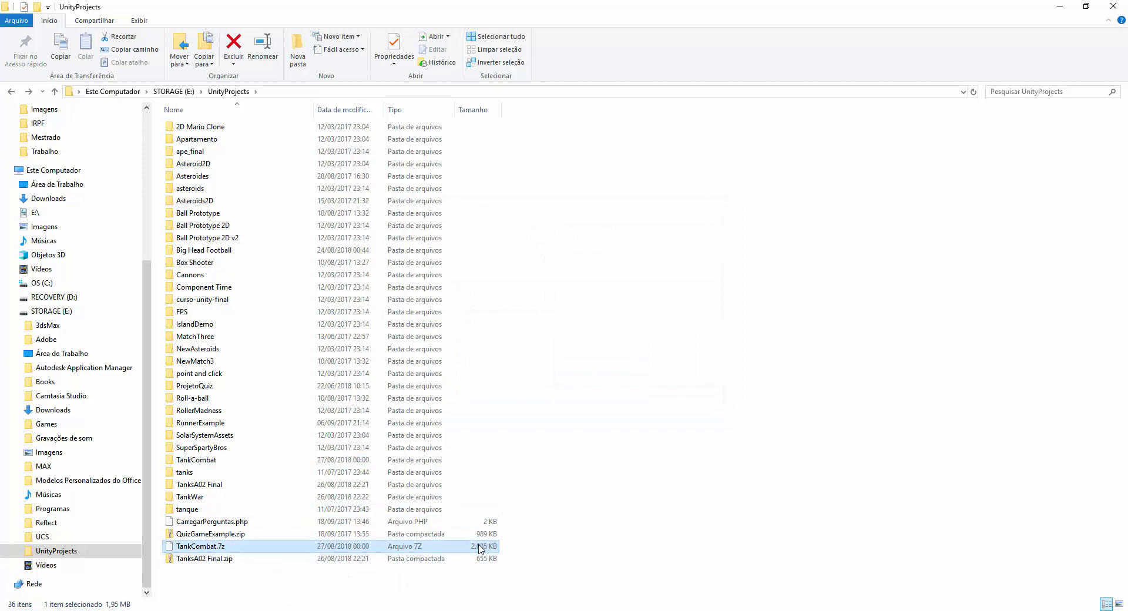
{"action": "right_click", "coordinate": [199, 547]}
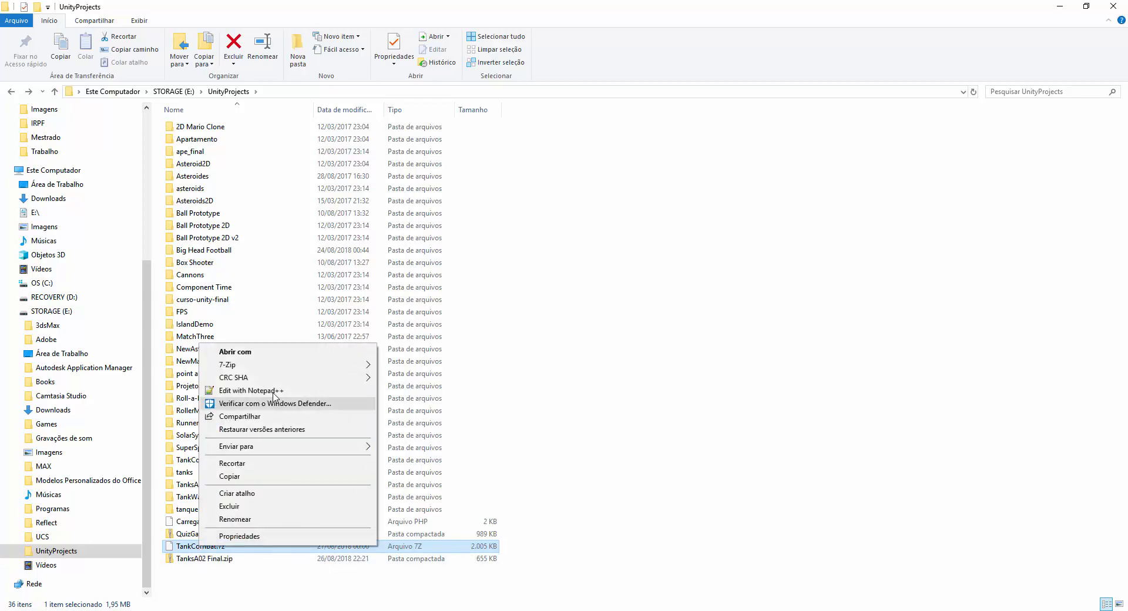
{"action": "mouse_move", "coordinate": [305, 371]}
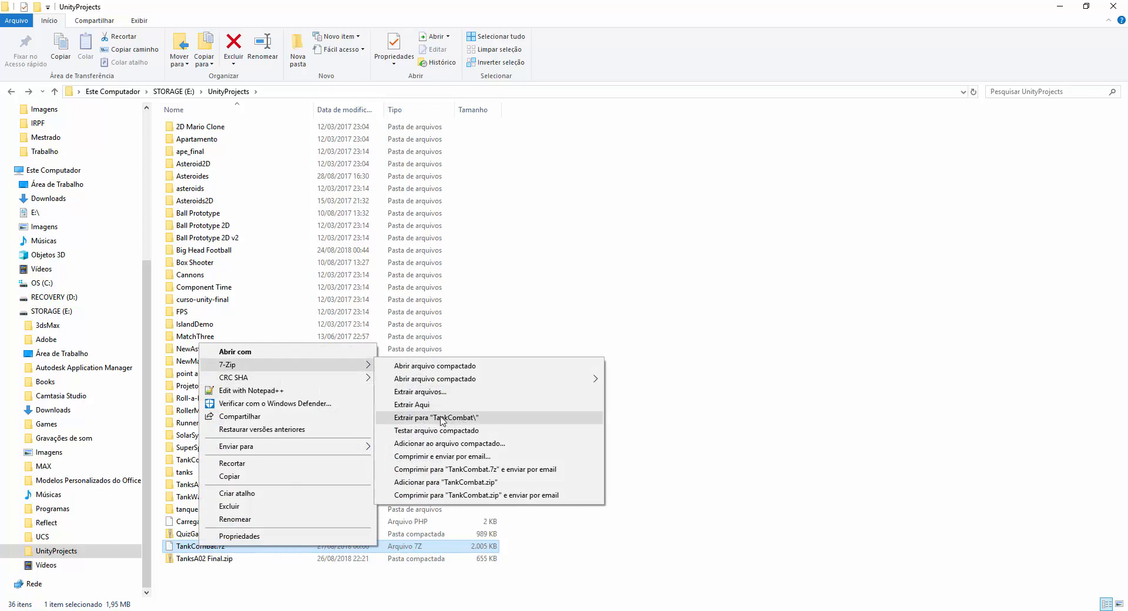
{"action": "left_click", "coordinate": [784, 470]}
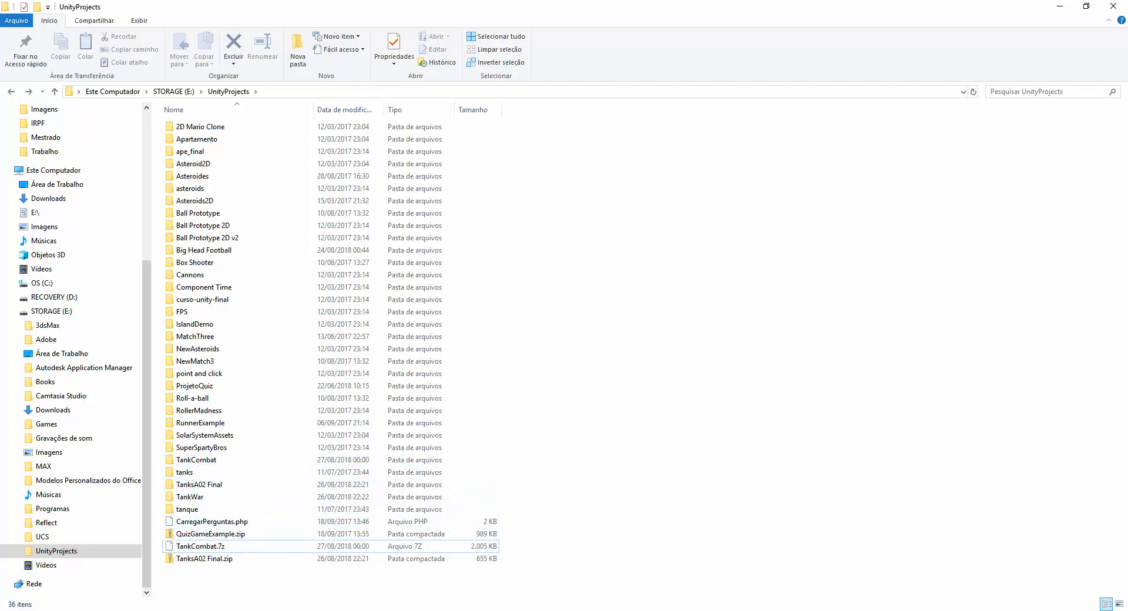
{"action": "left_click", "coordinate": [218, 610]}
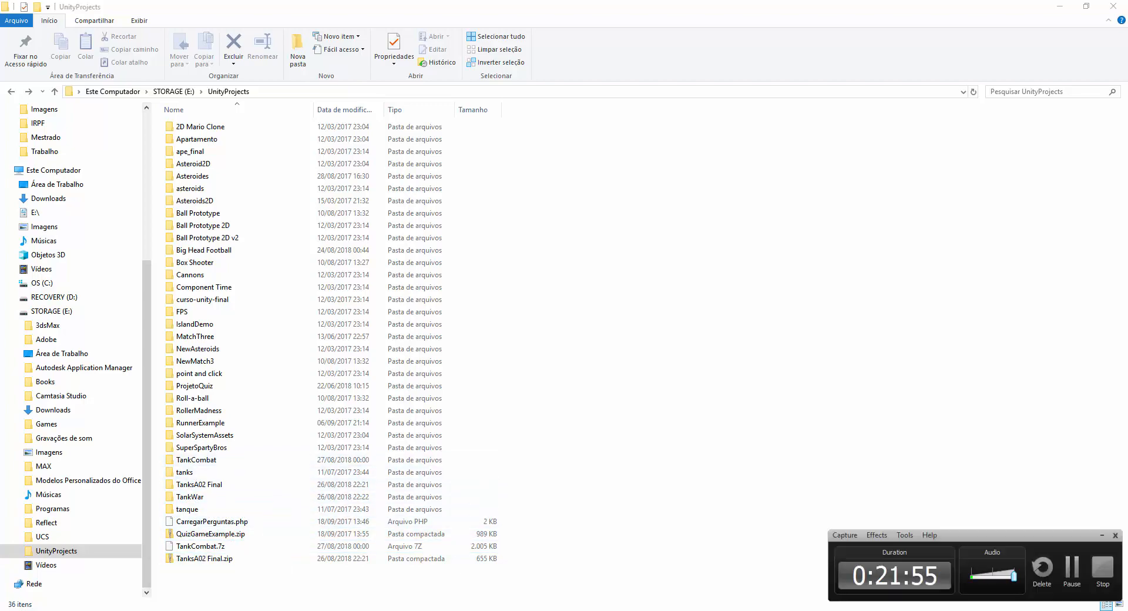
{"action": "left_click", "coordinate": [218, 610]}
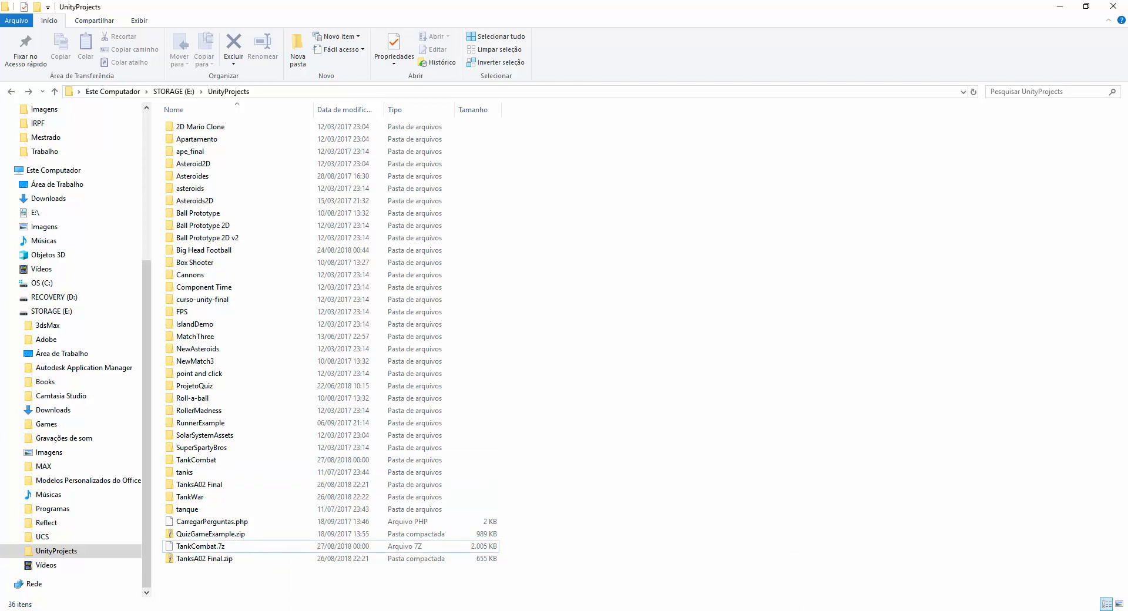
{"action": "left_click", "coordinate": [219, 610]}
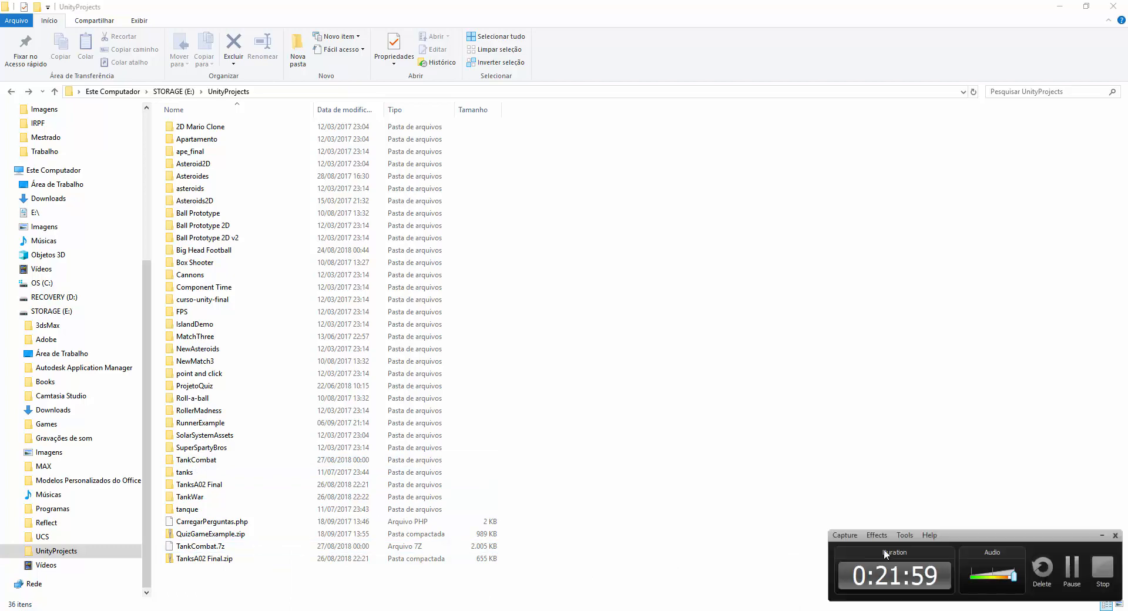